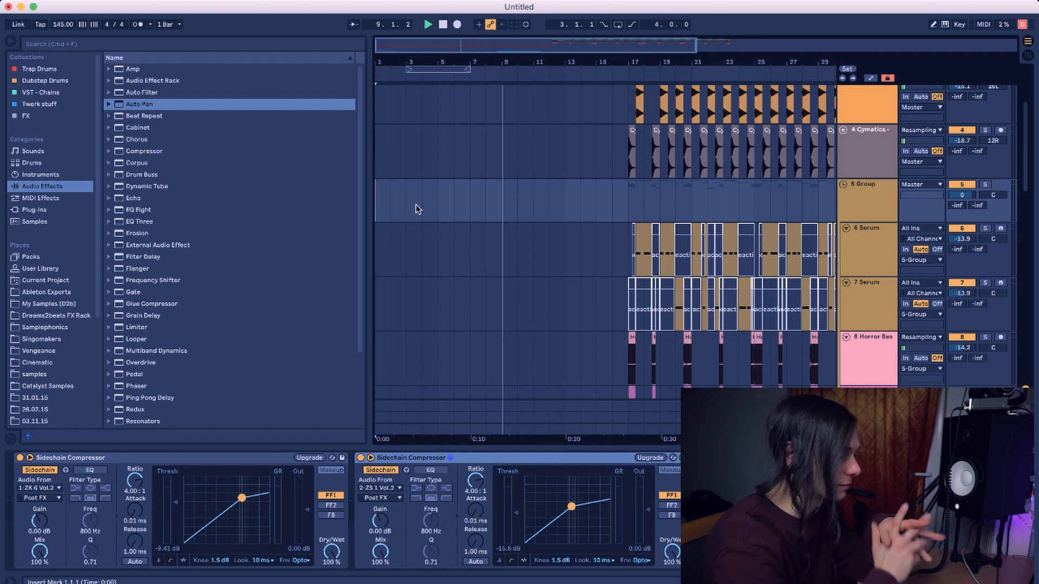
Review the arrangement's drum, bass, ambient texture and riser tracks while the song plays
scroll(415, 208, down, 10)
scroll(416, 209, down, 5)
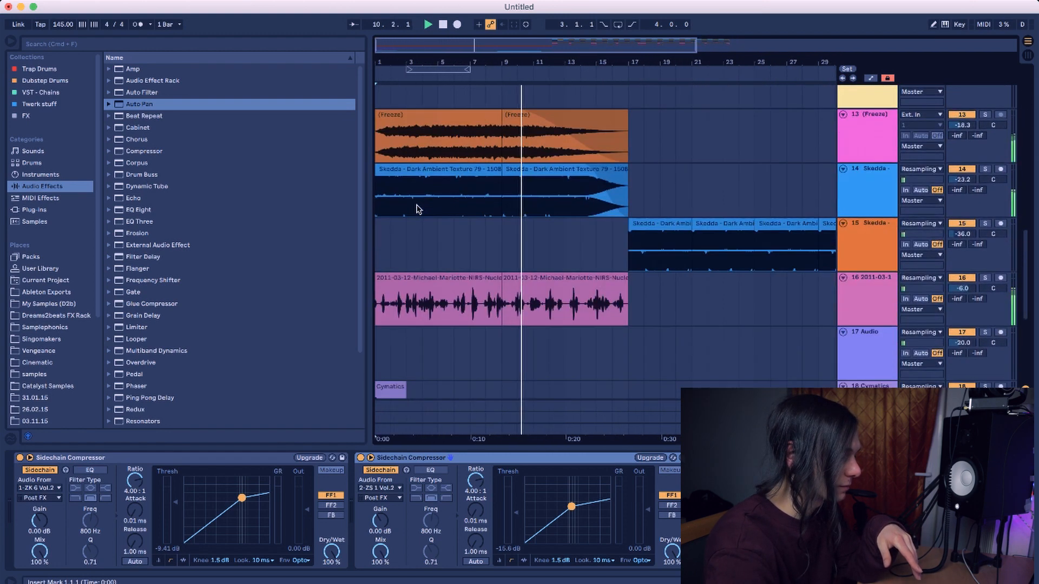
scroll(529, 184, down, 8)
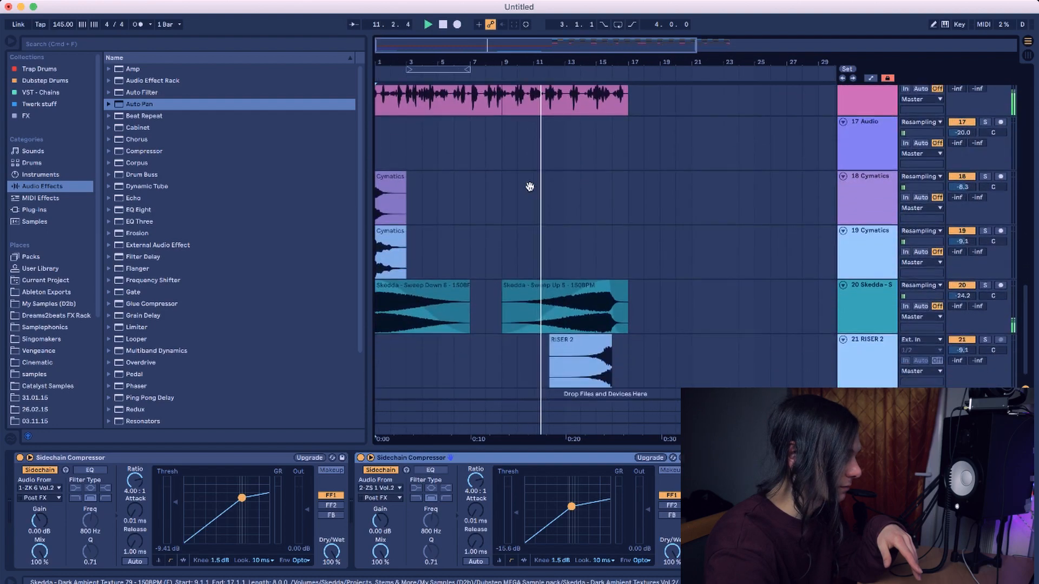
scroll(529, 186, up, 20)
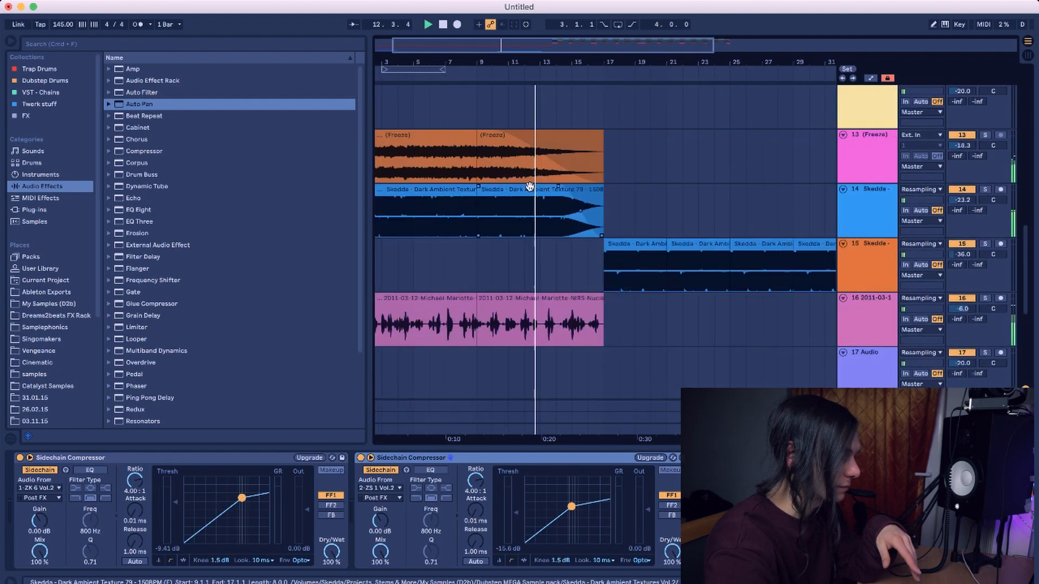
scroll(529, 186, down, 8)
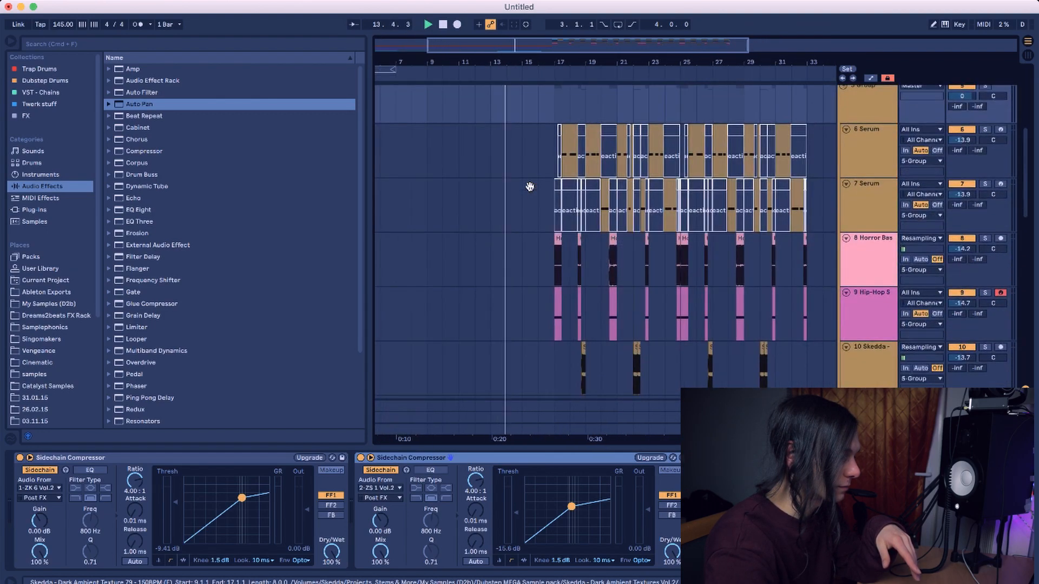
scroll(529, 186, up, 10)
scroll(529, 186, down, 8)
click(463, 168)
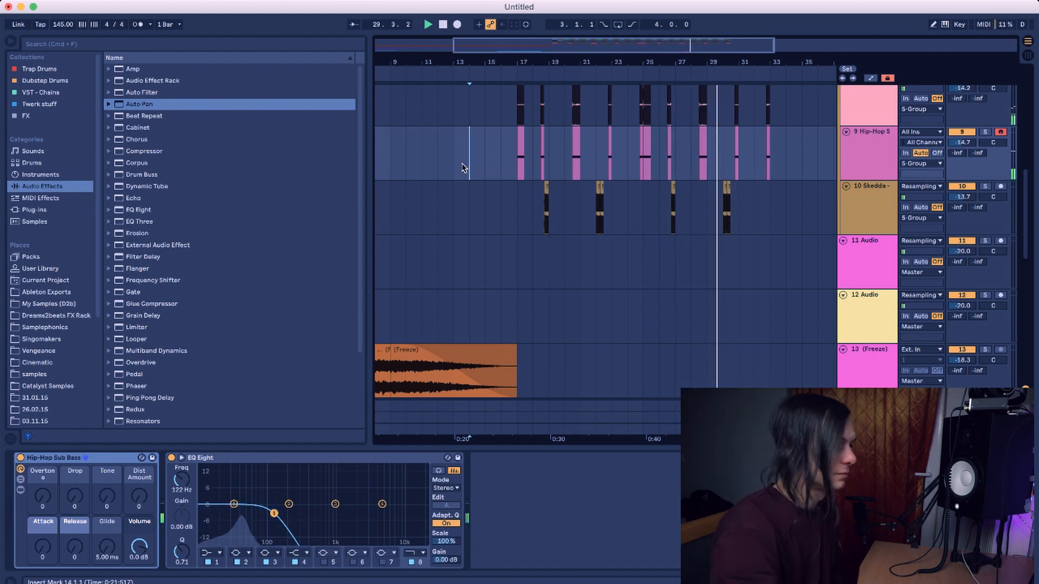
scroll(648, 135, up, 10)
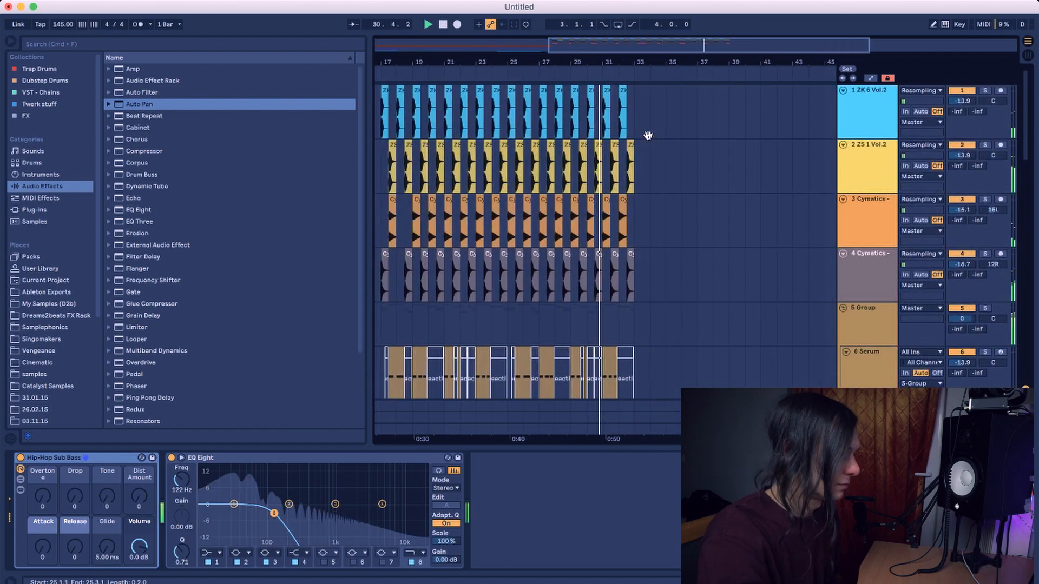
scroll(647, 135, down, 8)
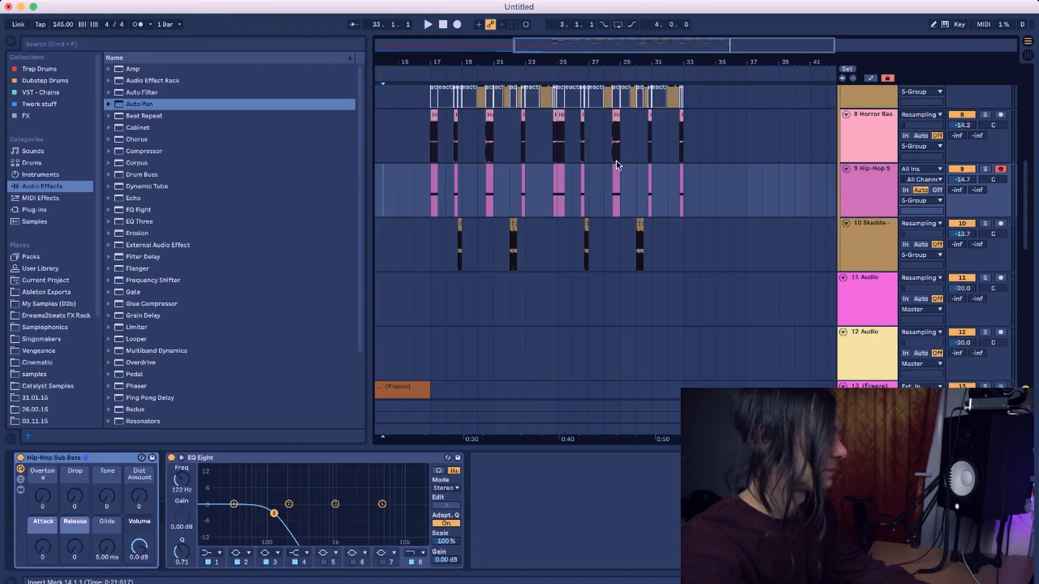
scroll(606, 152, down, 10)
scroll(595, 142, left, 5)
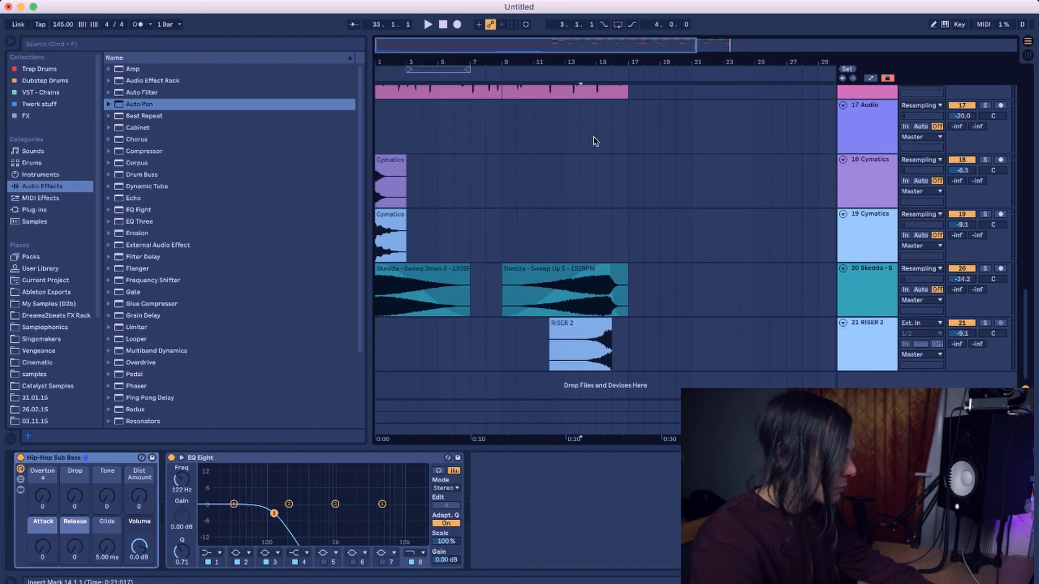
scroll(596, 142, up, 6)
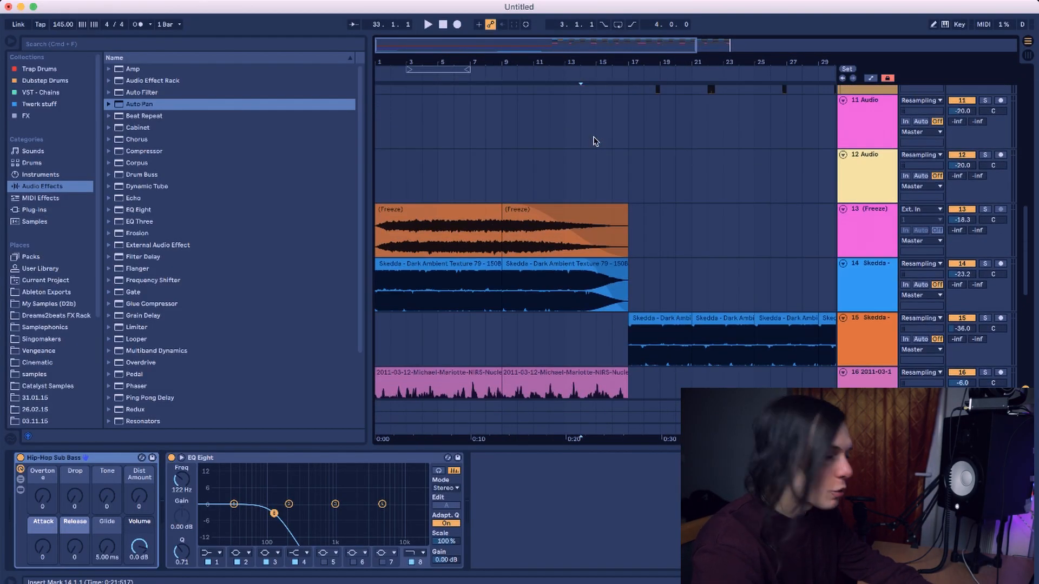
Solo the frozen audio track 13 and audition it from the start of the arrangement
drag(386, 64, 386, 78)
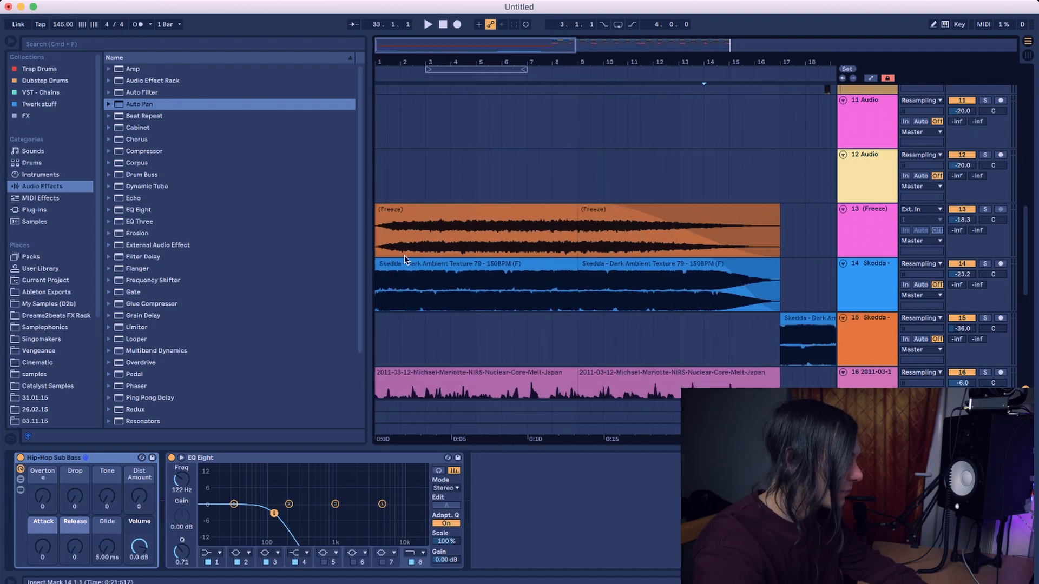
click(377, 248)
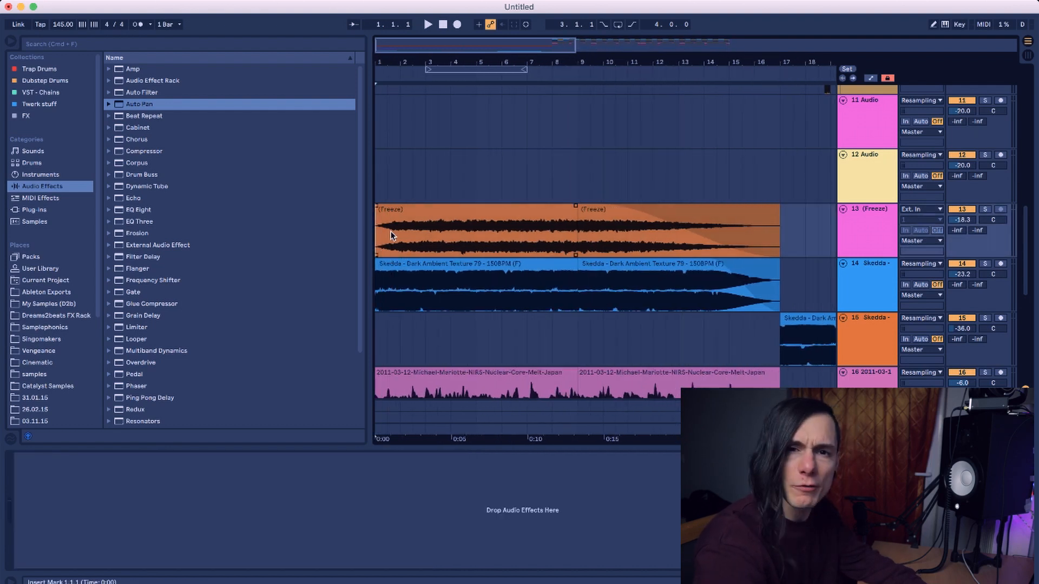
click(985, 209)
key(space)
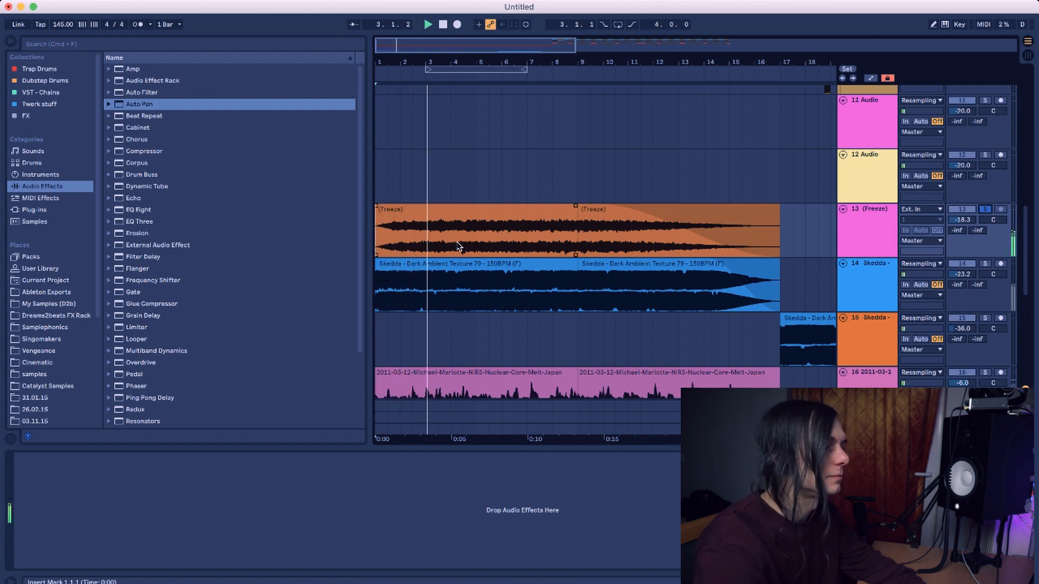
key(space)
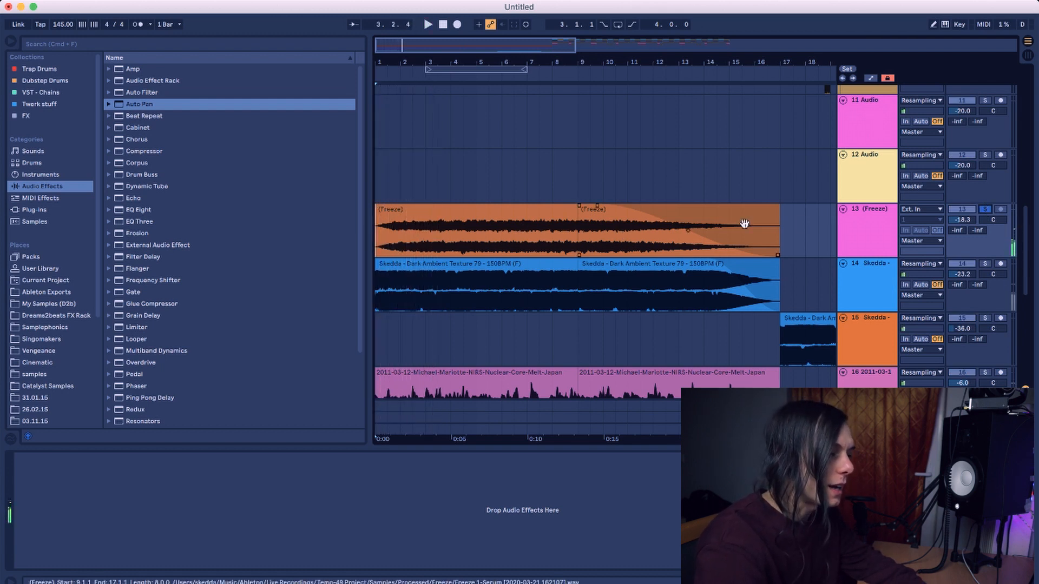
Insert a MIDI track below the frozen audio track and load Serum on it from the VST - Chains collection
click(863, 233)
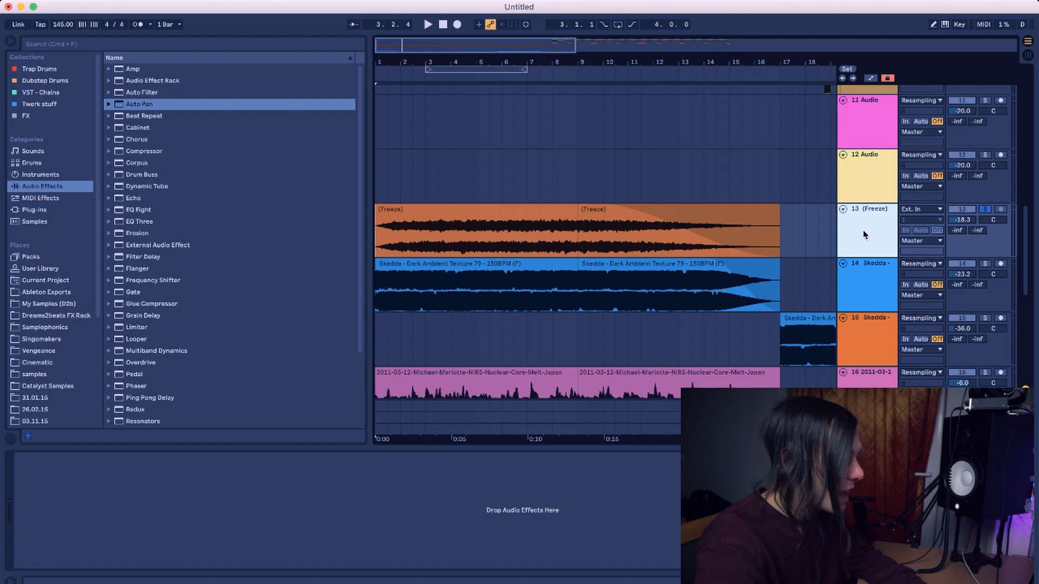
key(super+shift+t)
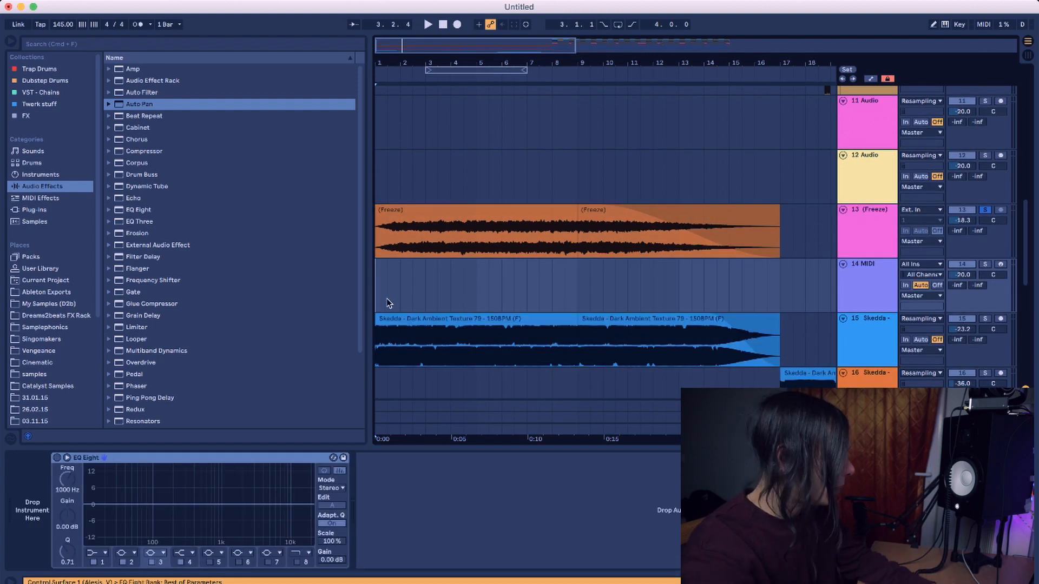
click(40, 93)
click(145, 175)
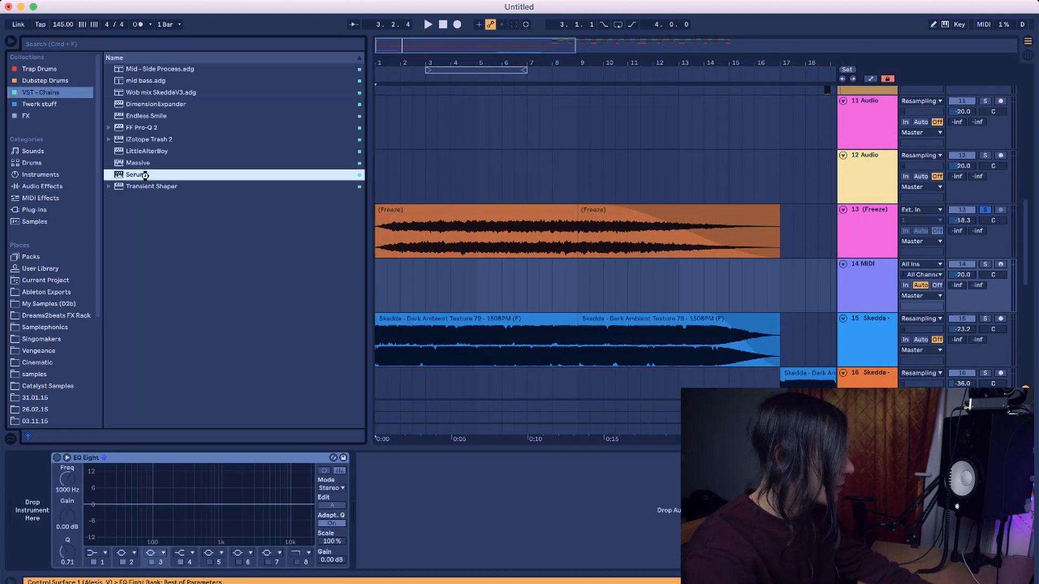
double_click(145, 175)
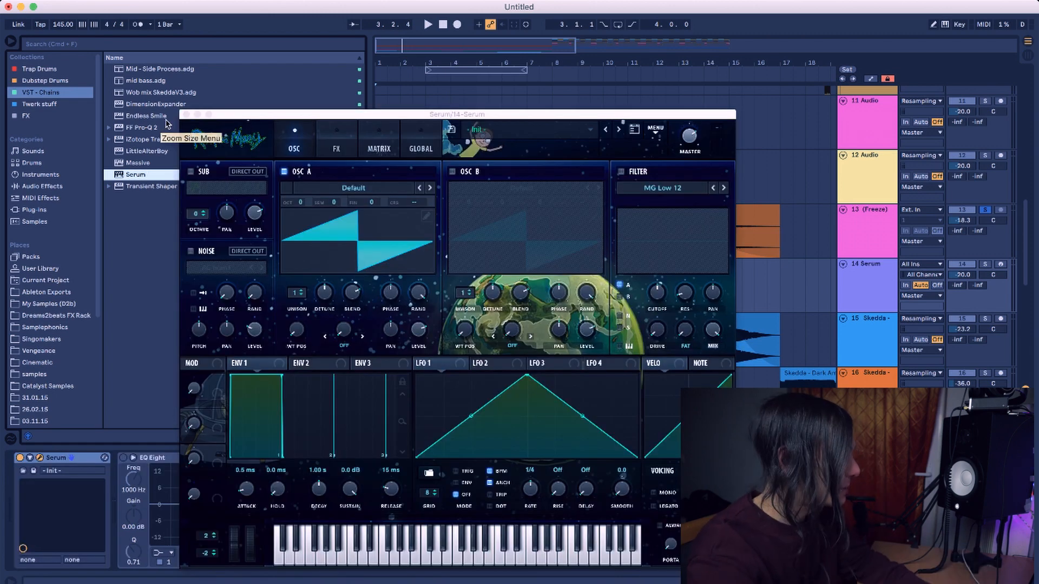
click(187, 115)
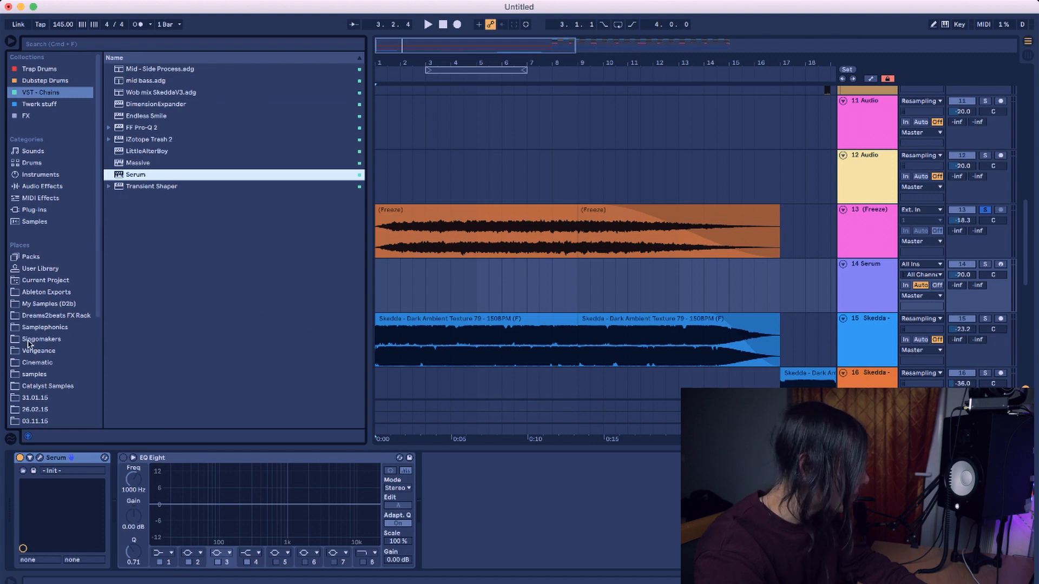
Add the rack Ambient Engine By Skedda.adg from the FX rack library's Misc folder after Serum
scroll(38, 318, down, 4)
click(46, 211)
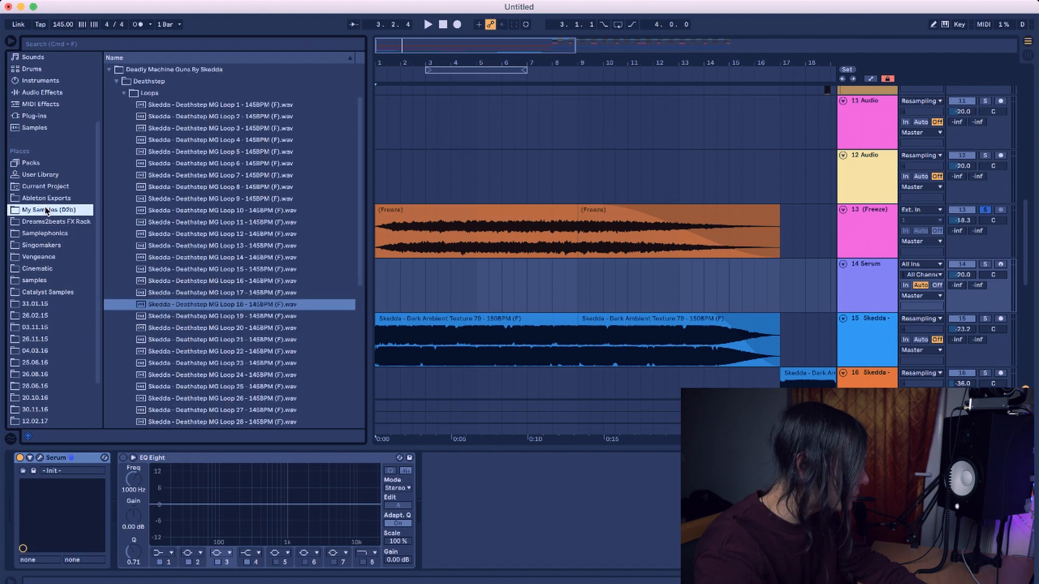
scroll(169, 204, up, 3)
click(109, 127)
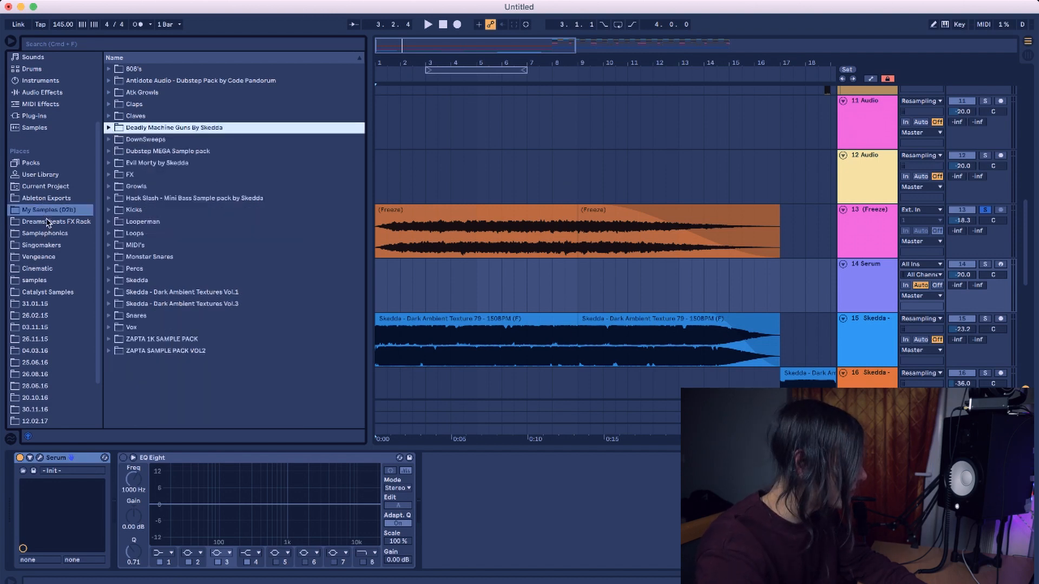
click(47, 222)
click(109, 115)
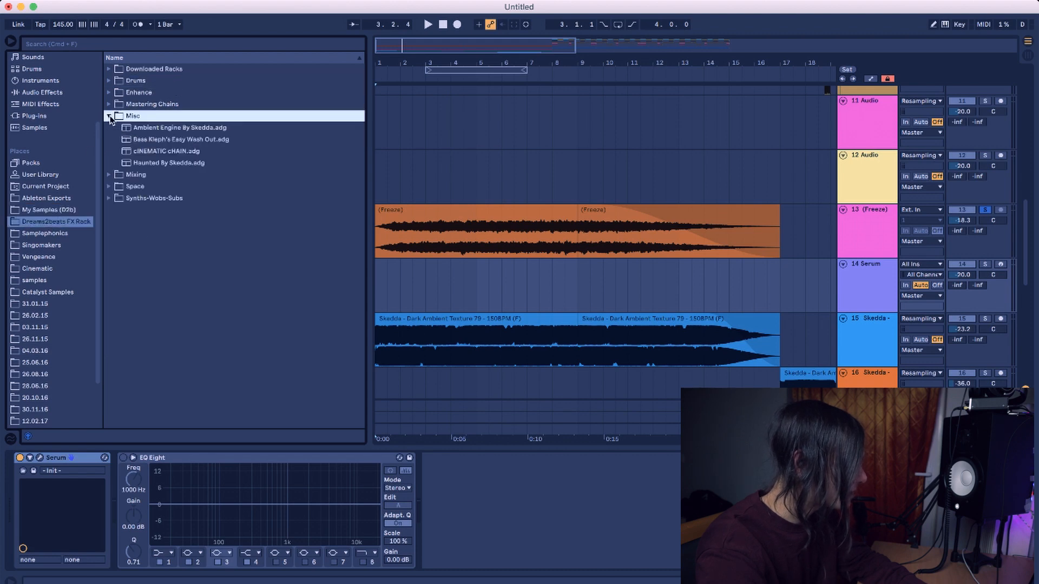
click(176, 129)
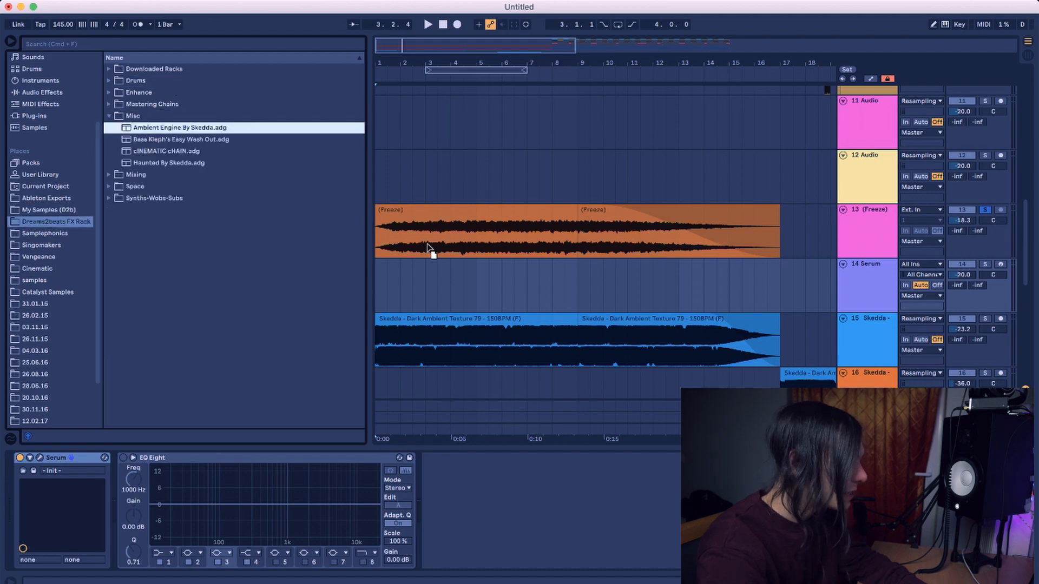
drag(427, 242, 124, 486)
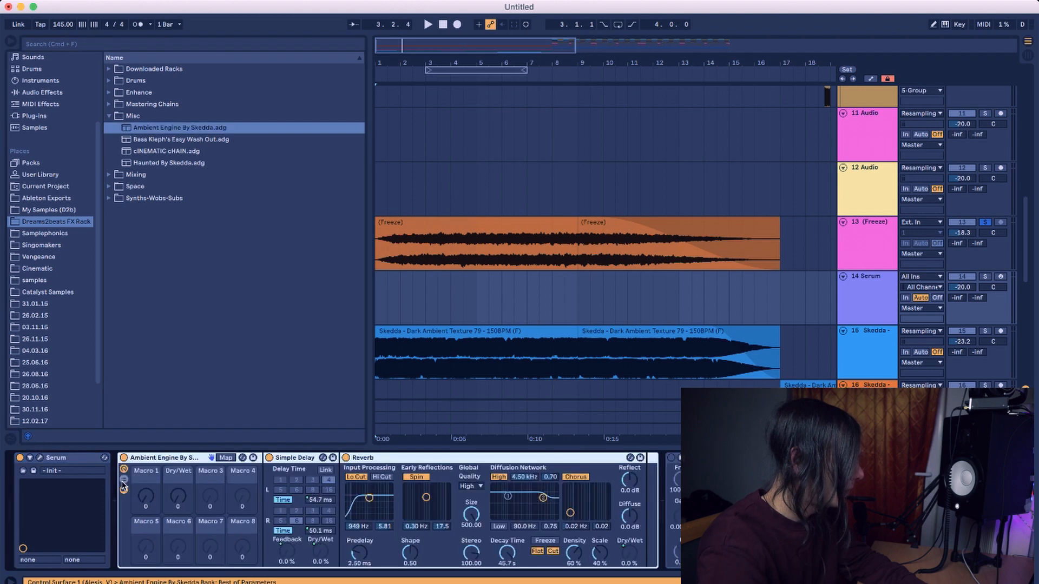
Solo and record-arm the Serum track, and set Serum's oscillator A octave to -2
click(40, 458)
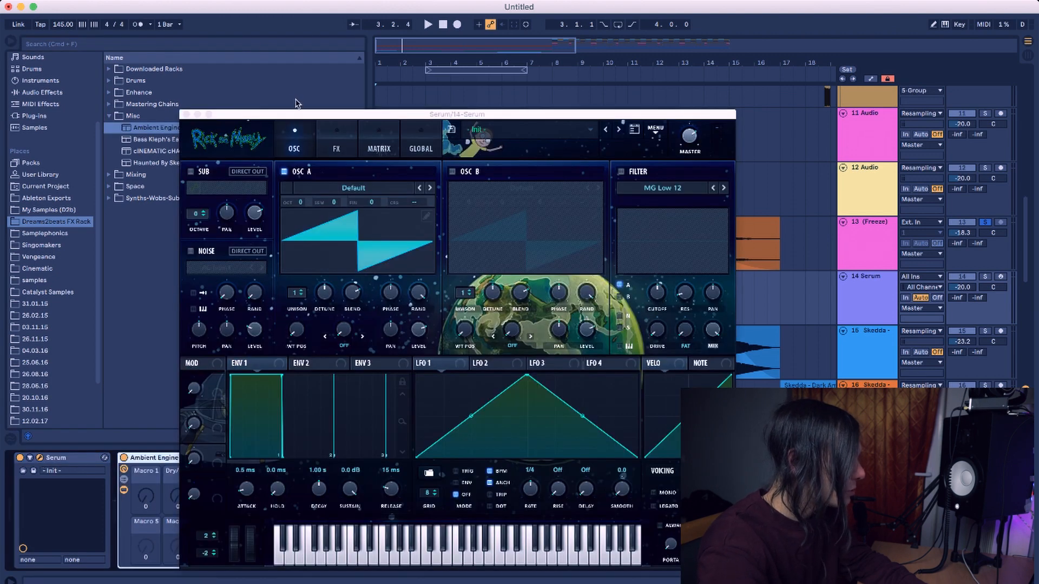
drag(298, 115, 214, 1)
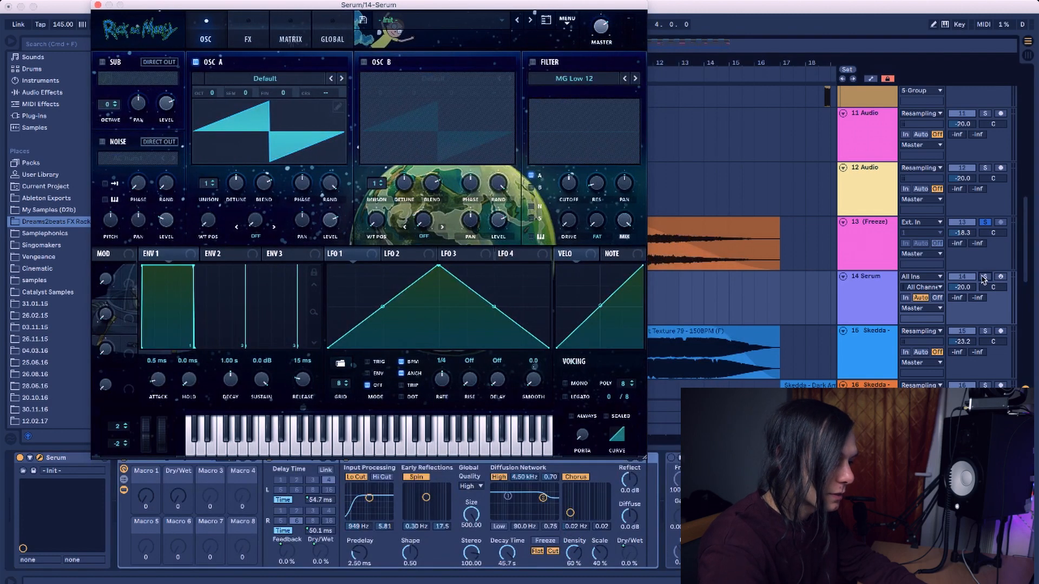
click(985, 276)
click(850, 287)
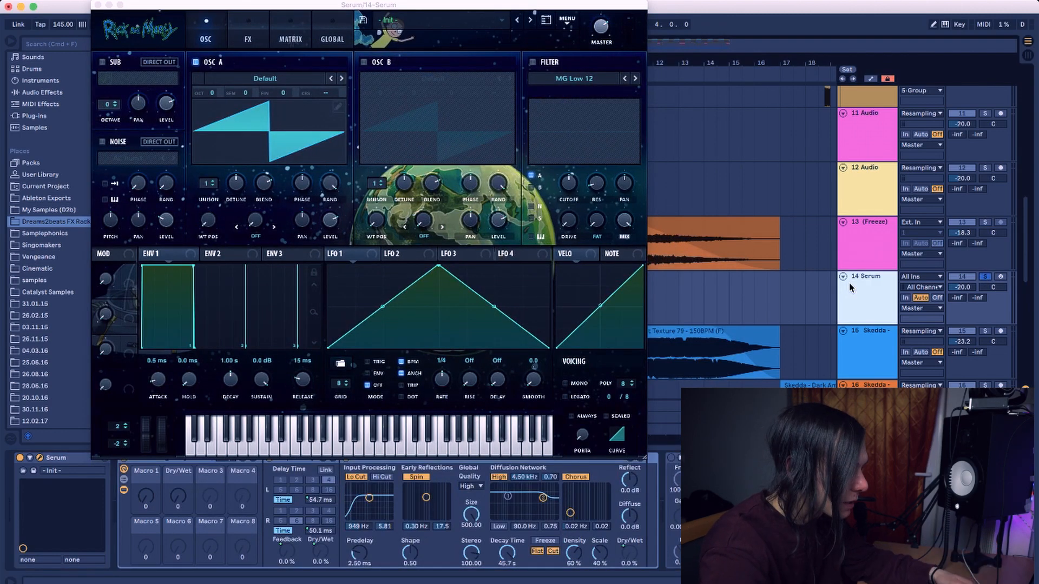
click(1000, 277)
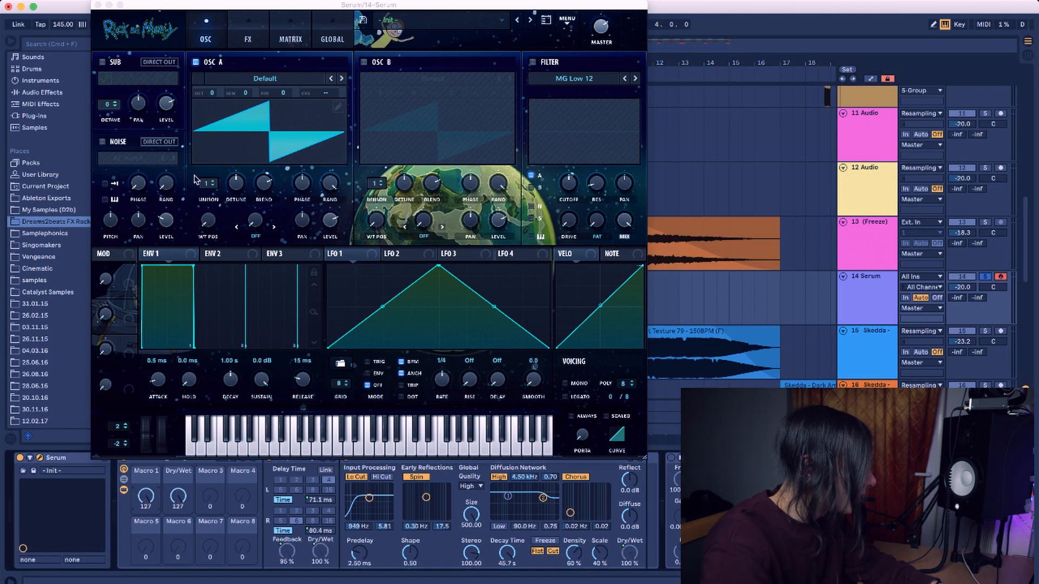
click(216, 98)
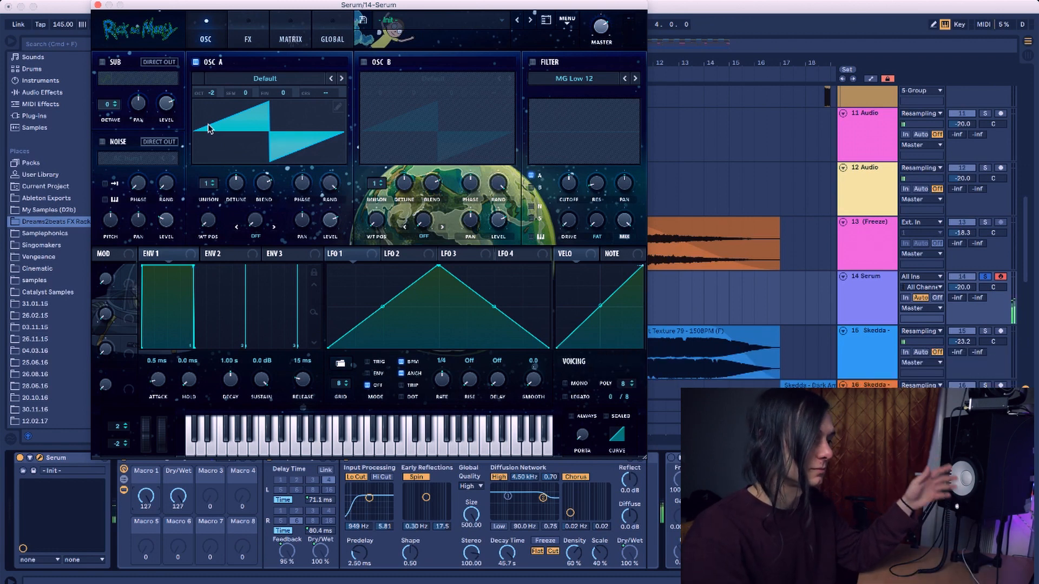
click(97, 5)
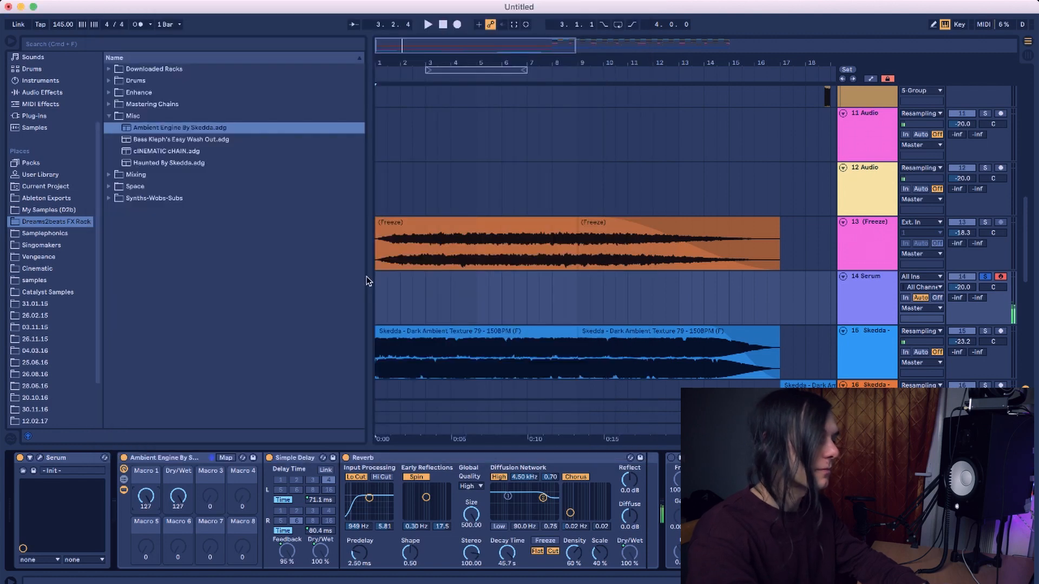
Create an eight-bar MIDI clip at bar 1 of the Serum track with one F0 note spanning its full length
drag(376, 306, 574, 302)
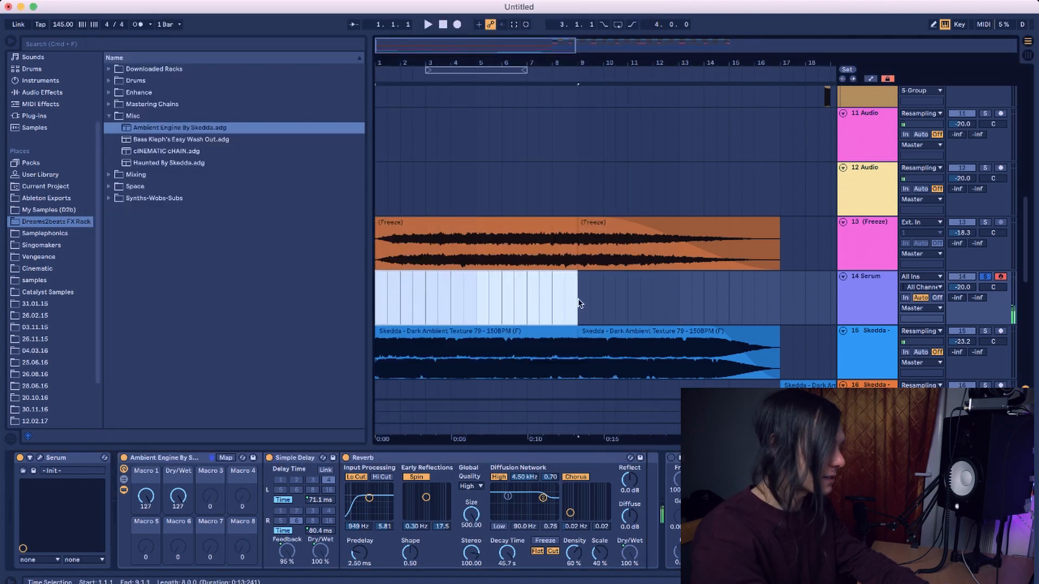
key(super+shift+m)
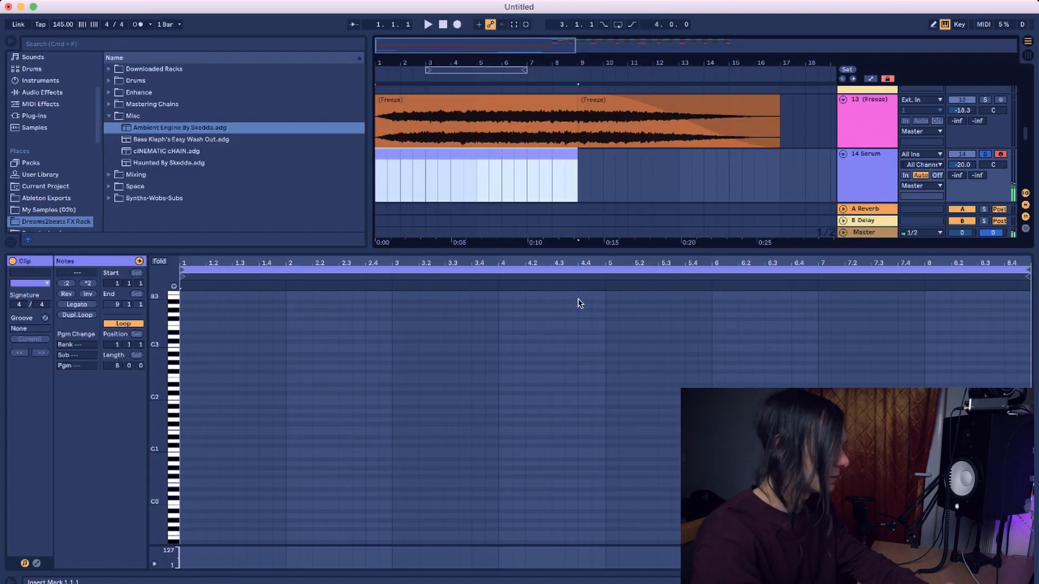
double_click(185, 482)
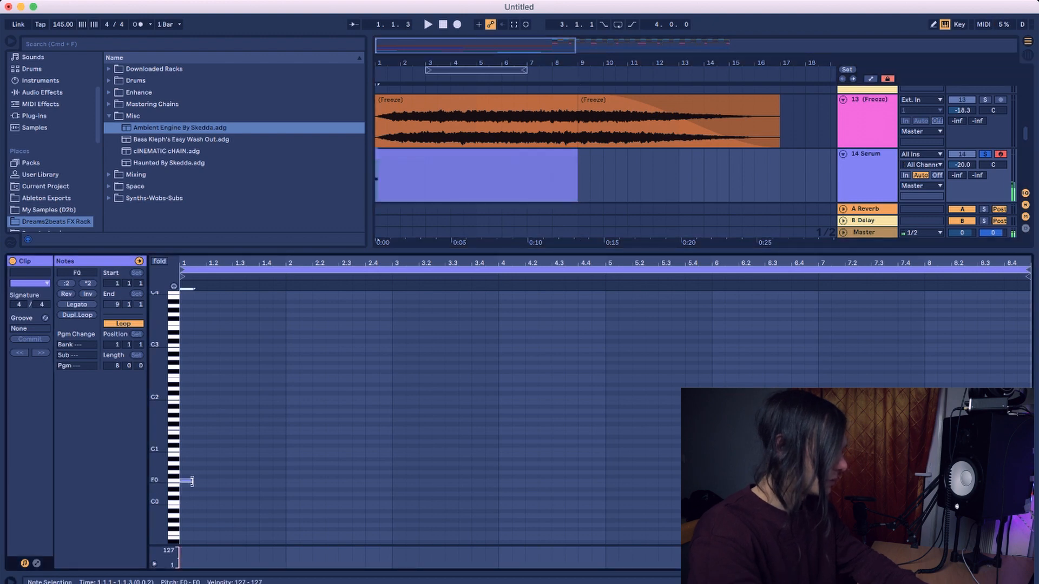
drag(193, 481, 938, 481)
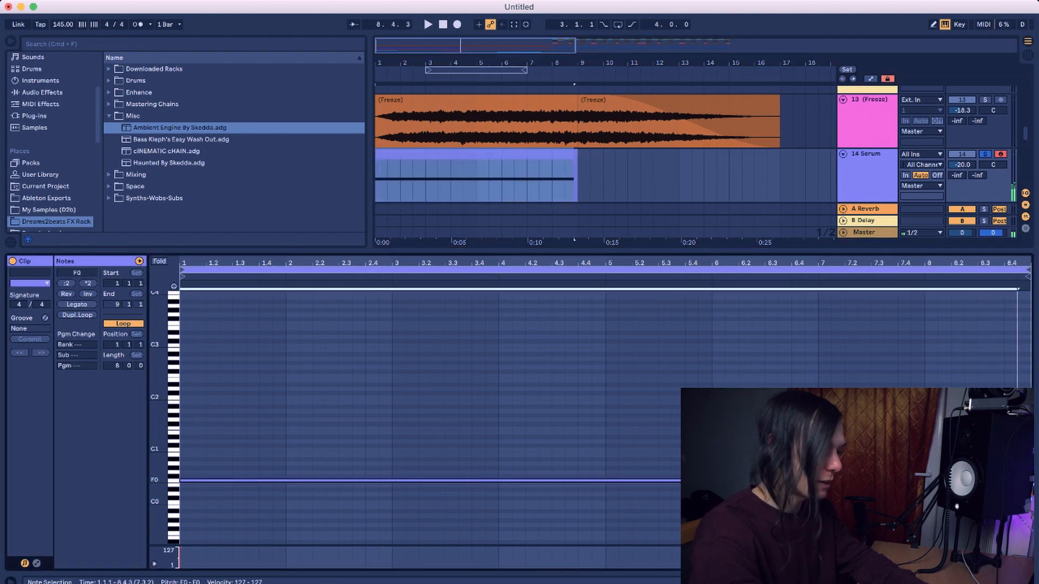
drag(1017, 481, 1030, 481)
key(shift+Tab)
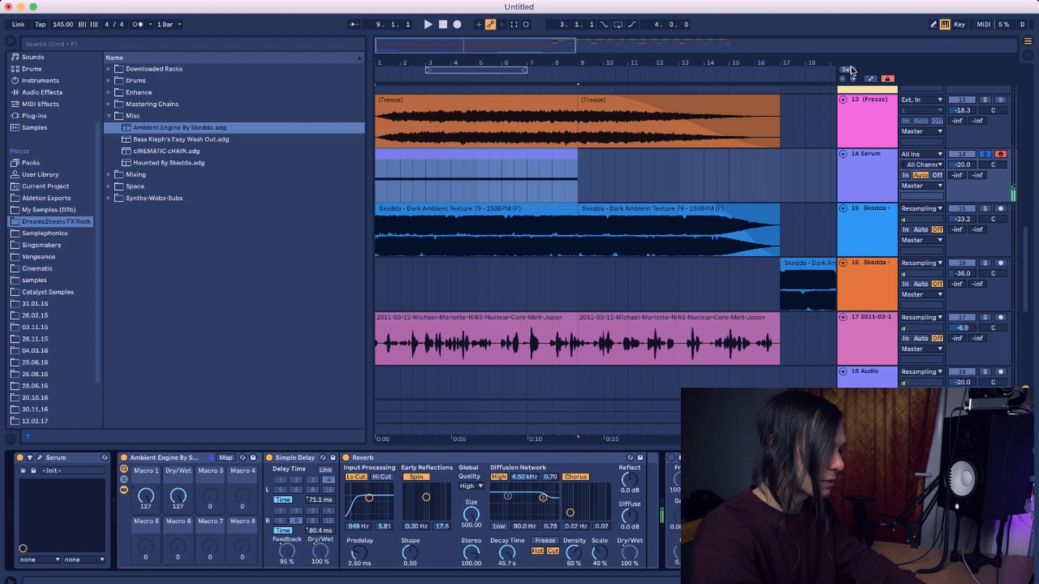
Freeze the Serum track
right_click(881, 167)
click(907, 243)
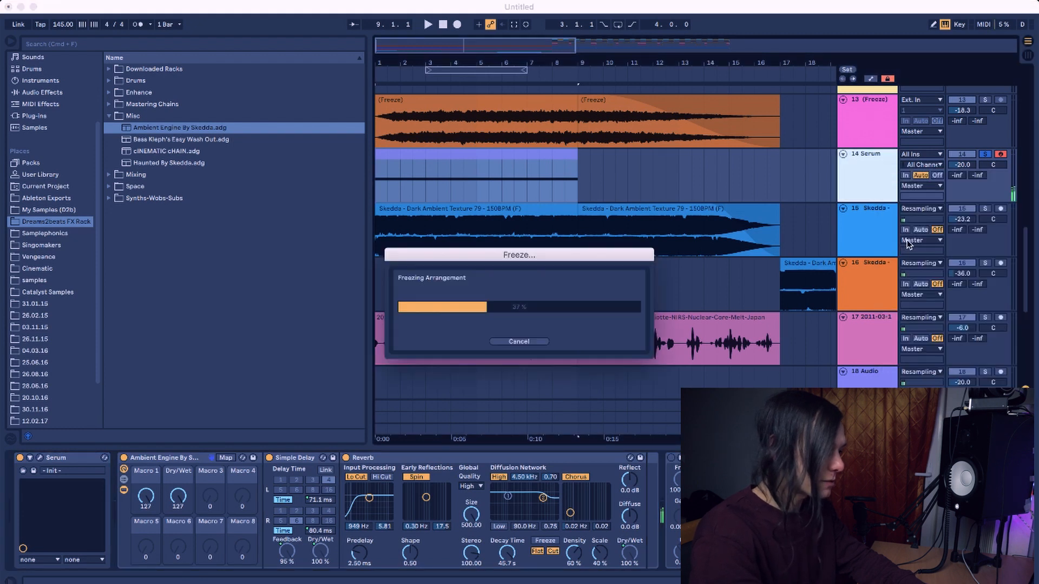
Flatten the frozen Serum track and remove the part of its freeze tail after bar 17
right_click(866, 174)
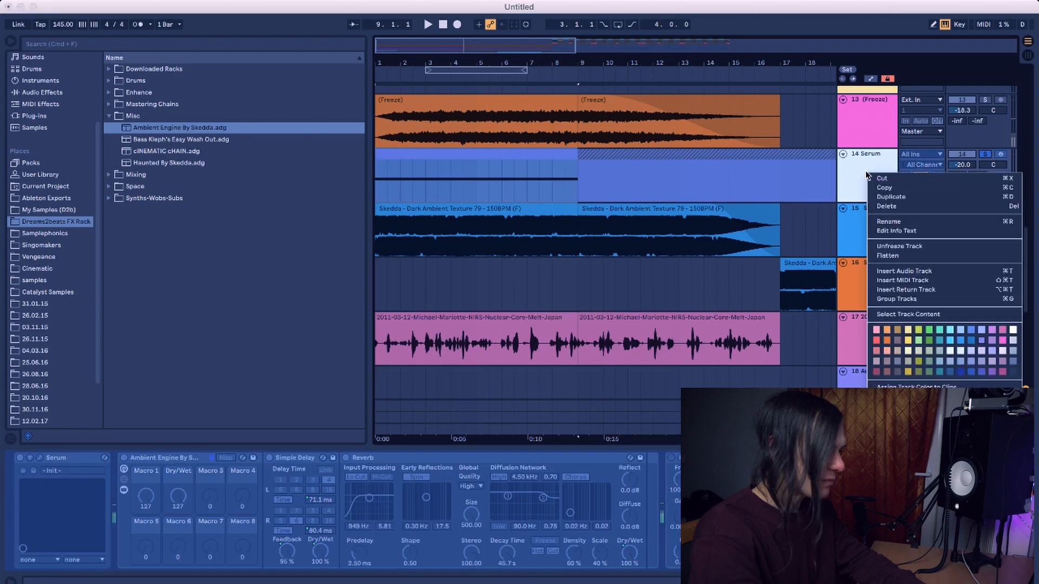
click(891, 255)
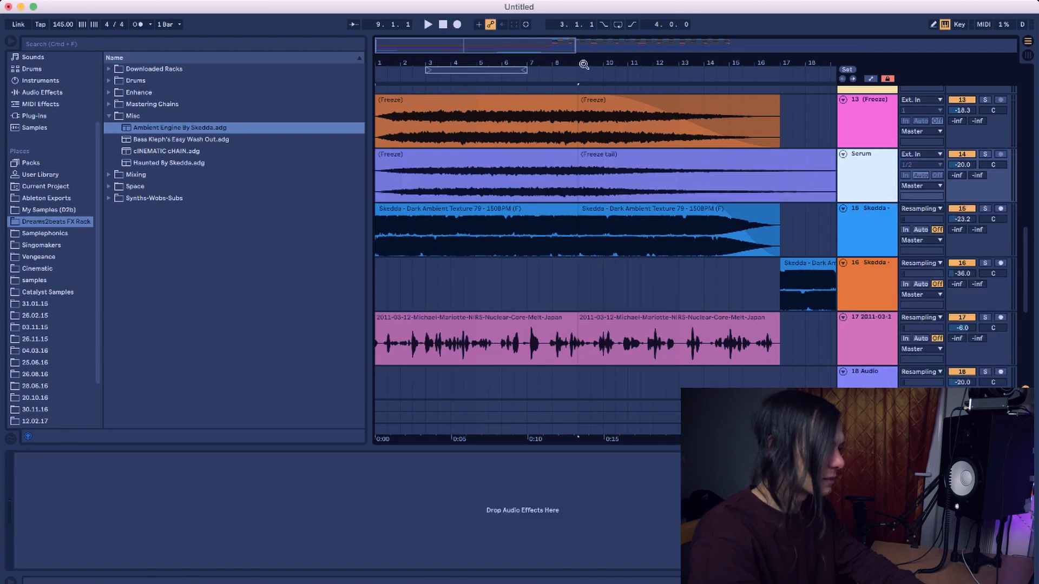
drag(583, 65, 441, 64)
click(499, 176)
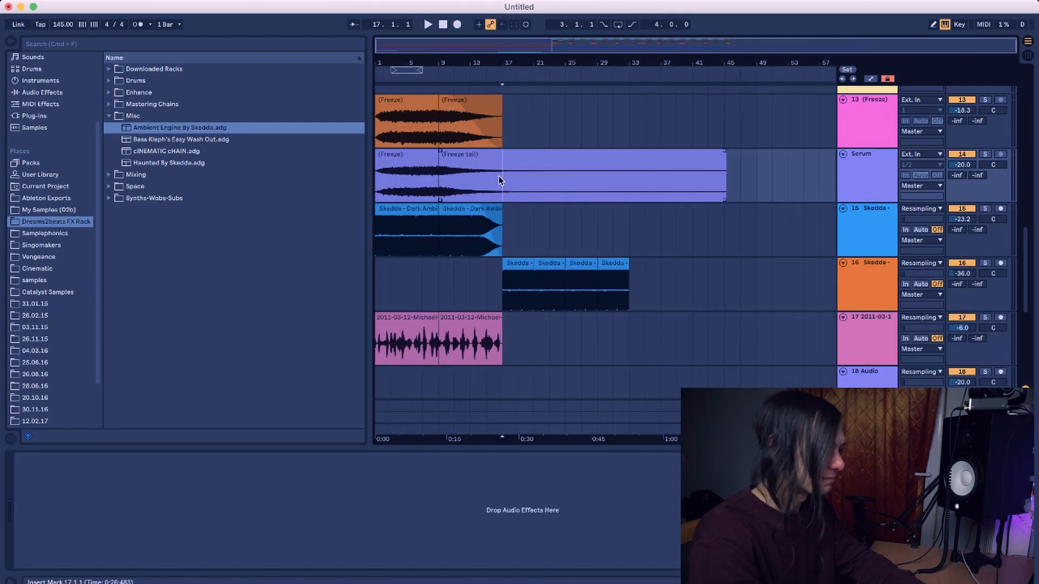
click(542, 155)
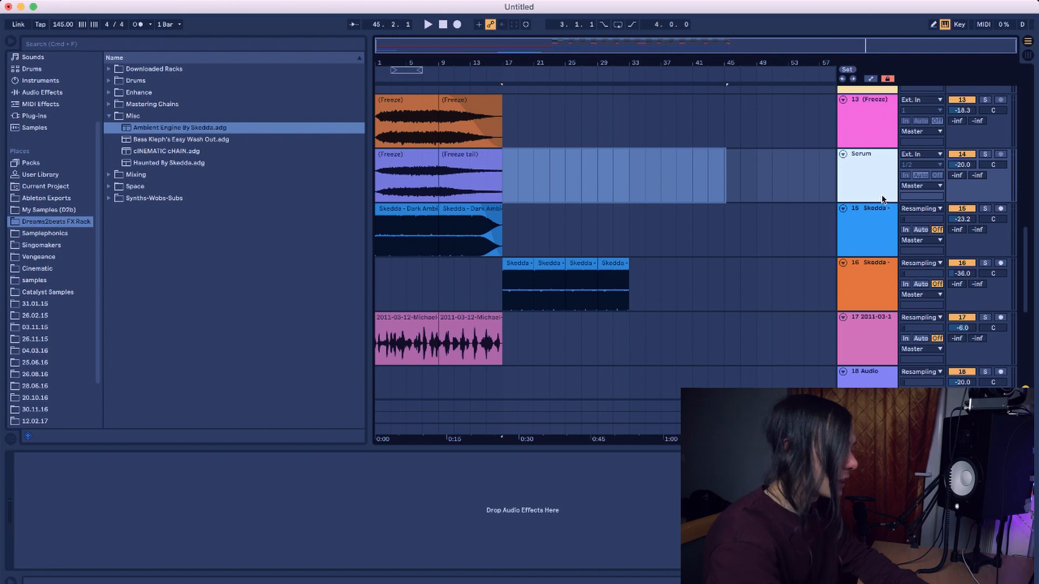
Delete the flattened Serum track from the arrangement
key(Delete)
drag(414, 61, 458, 61)
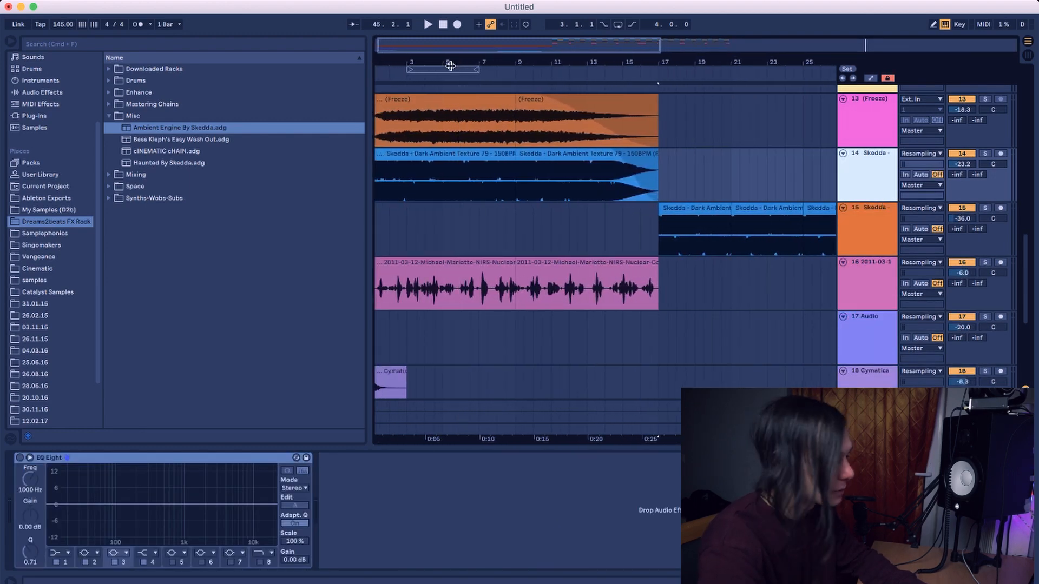
scroll(398, 146, down, 1)
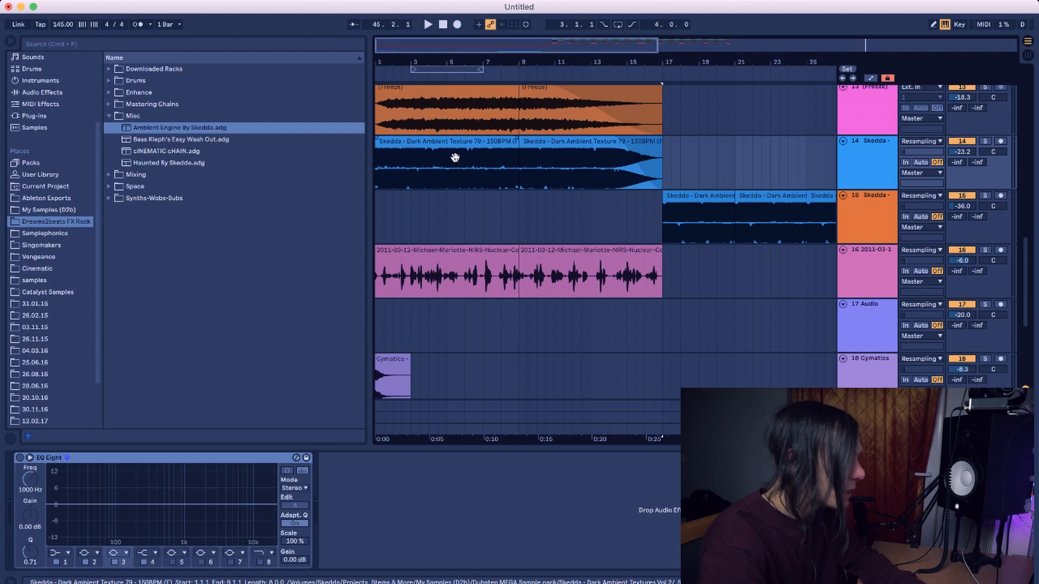
Solo track 14 and play its Dark Ambient Texture 79 clip from within bar 1, stopping after a short listen
click(511, 164)
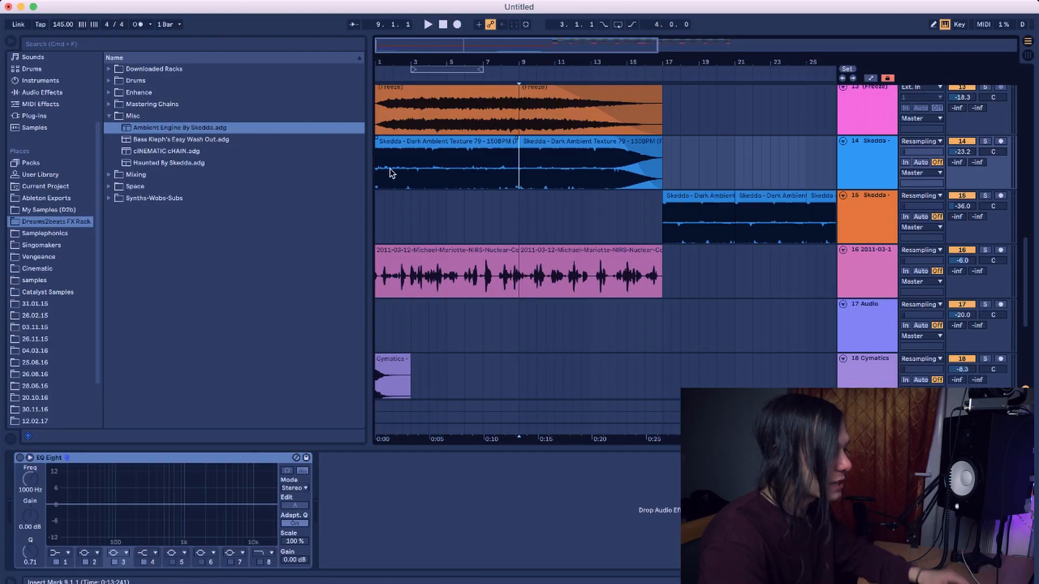
click(391, 173)
click(989, 141)
key(space)
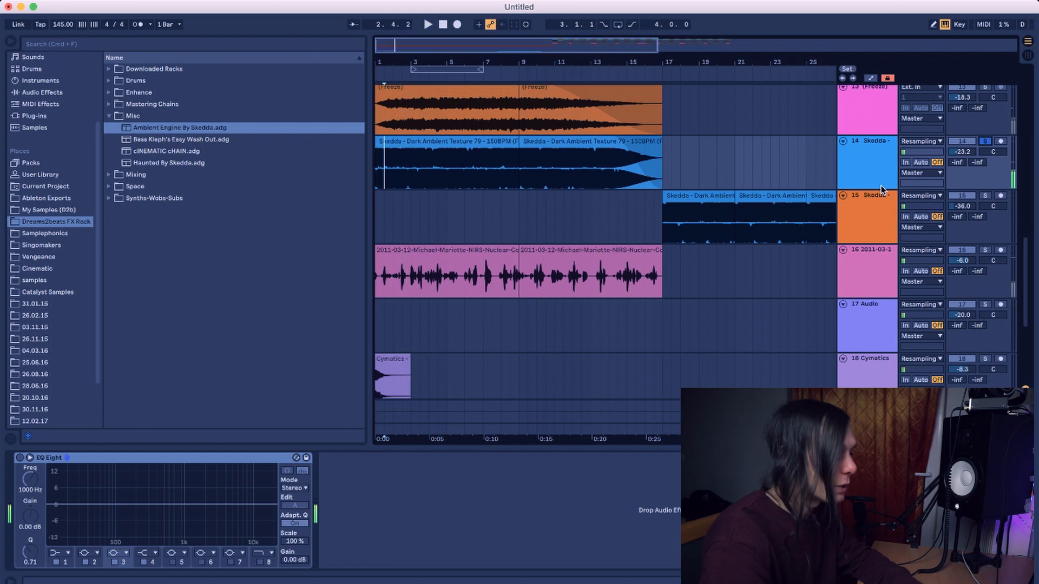
key(space)
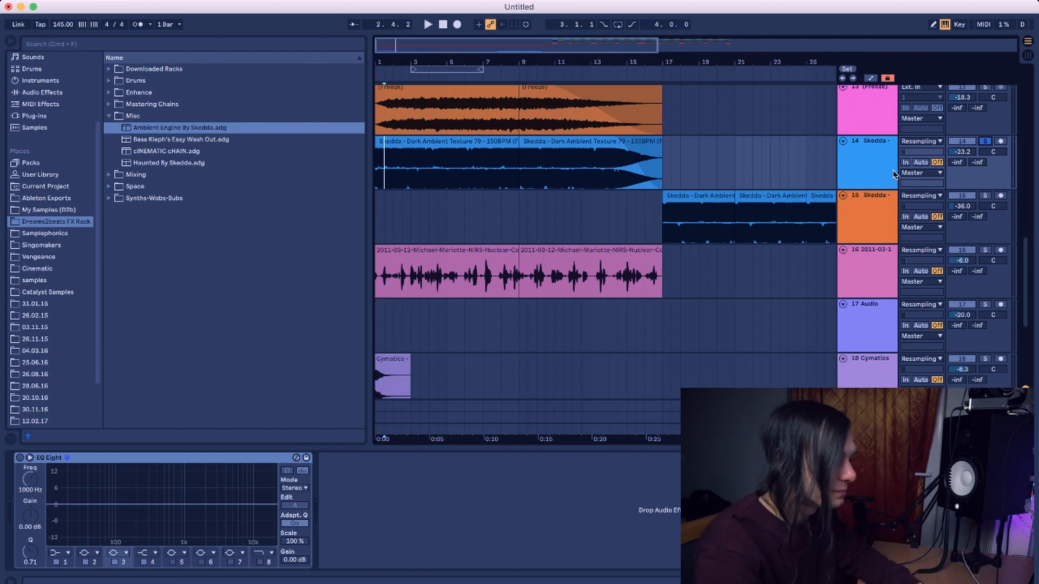
Solo the frozen track 13 along with track 14, play both layers together, and clear the solos
scroll(894, 173, up, 2)
click(984, 136)
key(space)
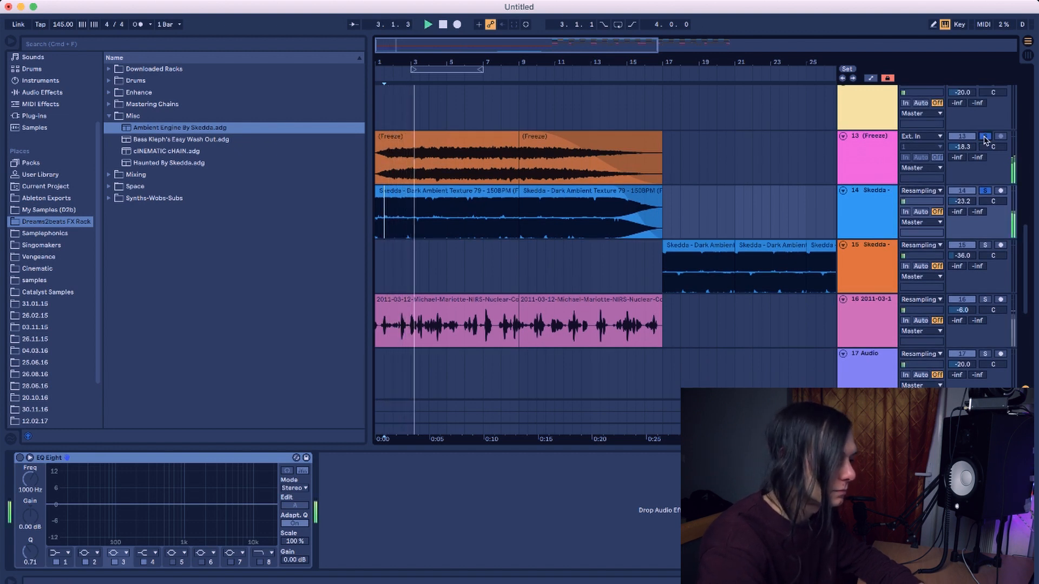
click(984, 136)
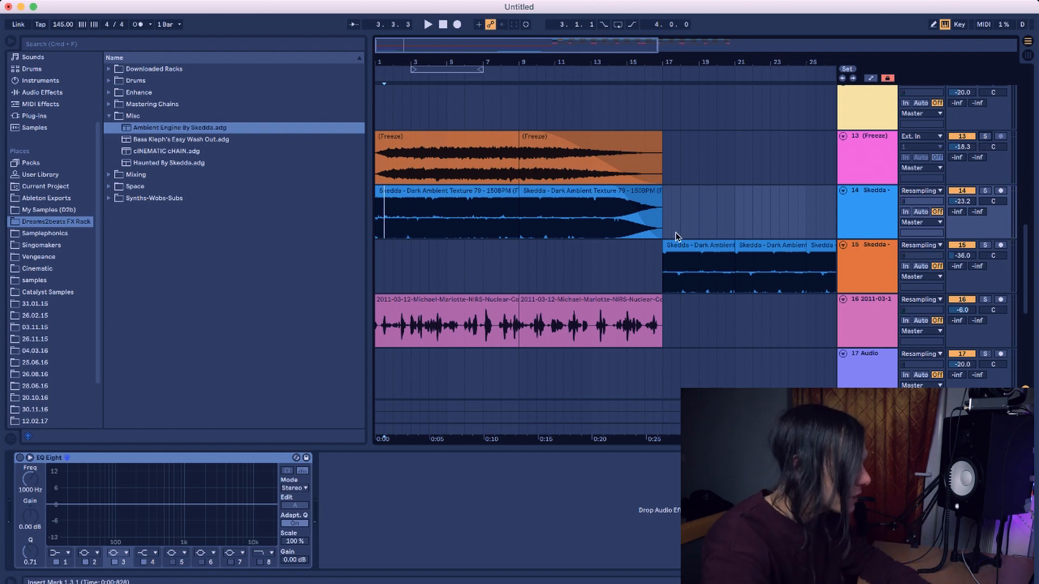
Examine the Nuclear-Core-Melt audio clips on track 16
scroll(675, 232, down, 3)
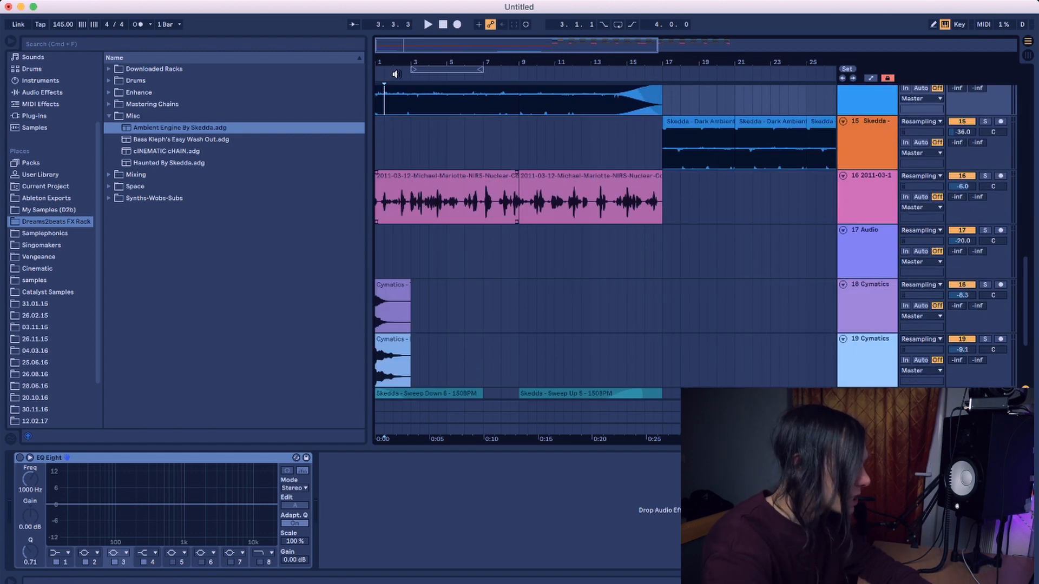
drag(398, 66, 398, 92)
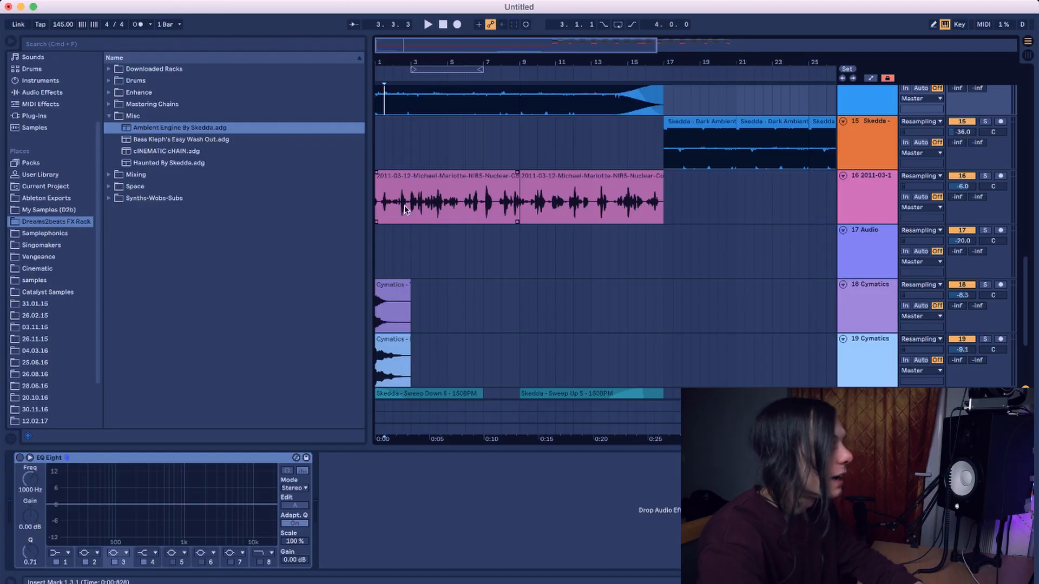
drag(414, 49, 424, 62)
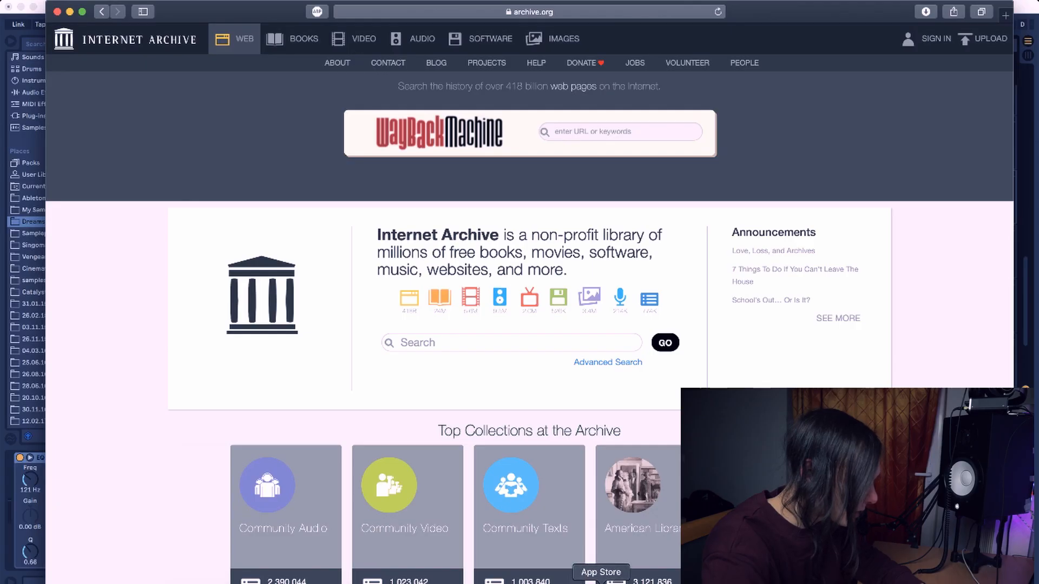
click(601, 583)
right_click(600, 583)
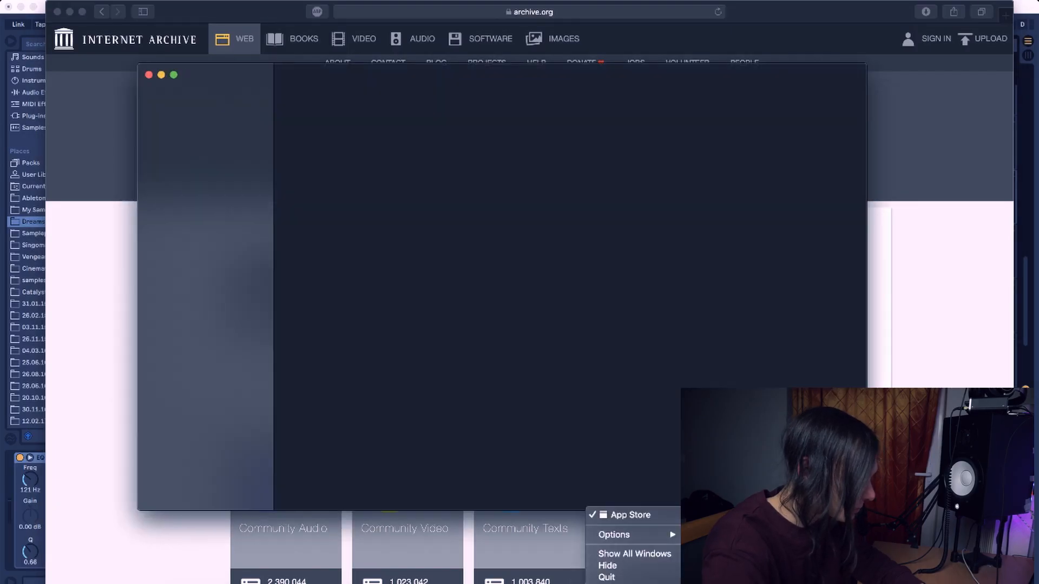
click(607, 578)
click(571, 583)
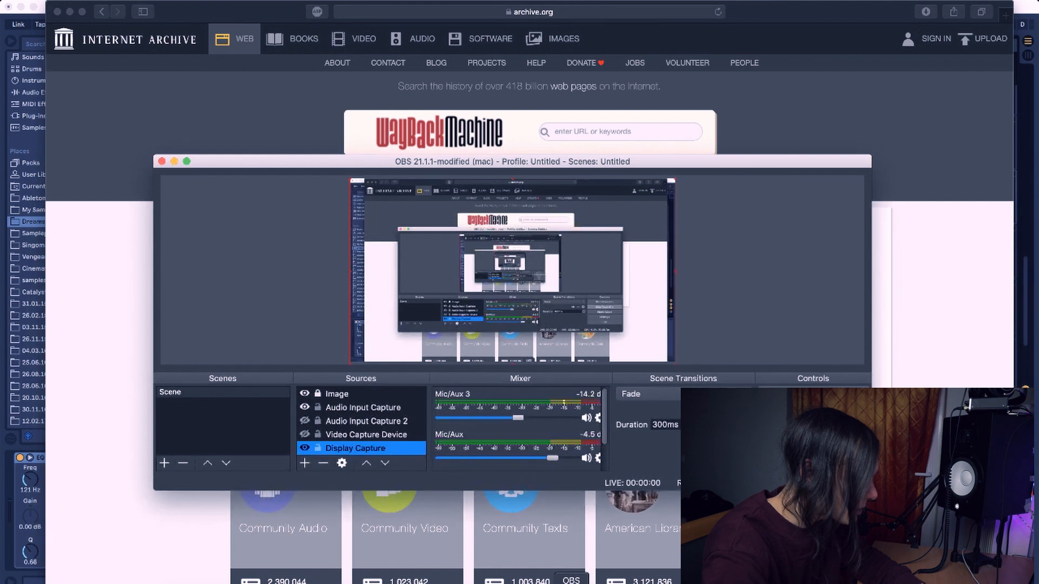
click(195, 565)
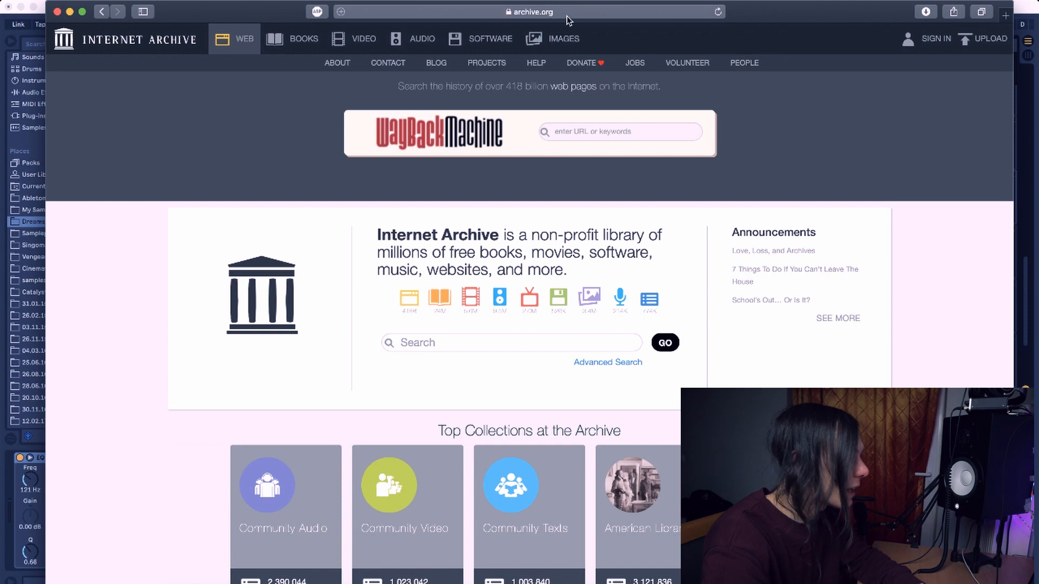
Look at the Internet Archive's audio categories and return to the Ableton Live arrangement, hiding the browser and OBS
mouse_move(419, 50)
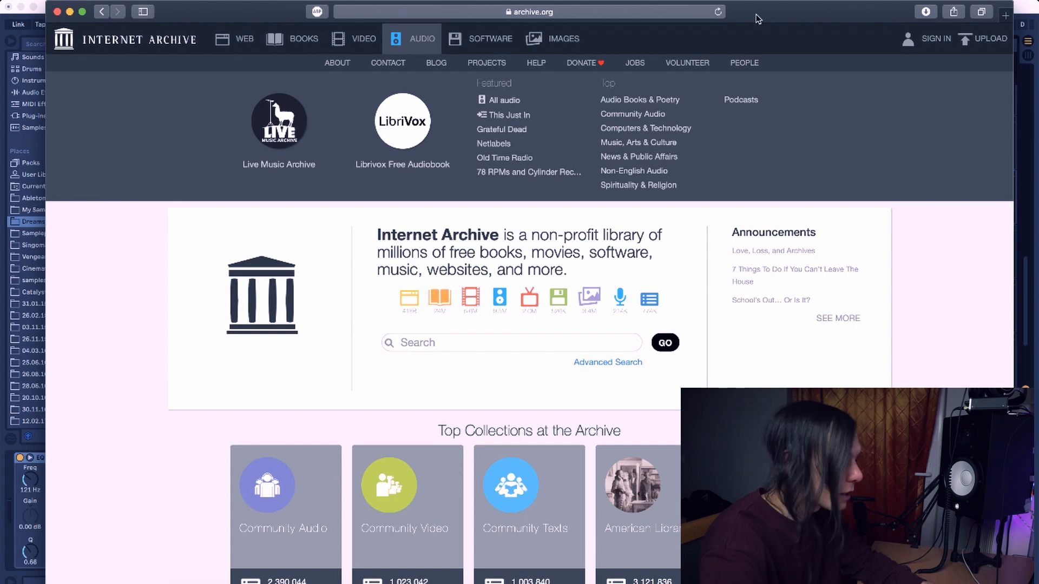
key(super+h)
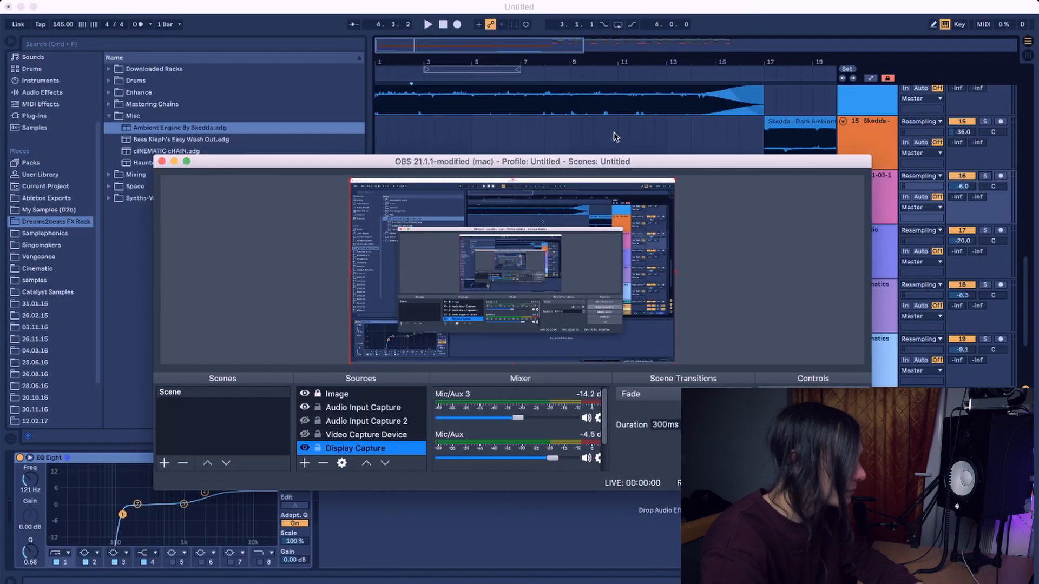
key(super+h)
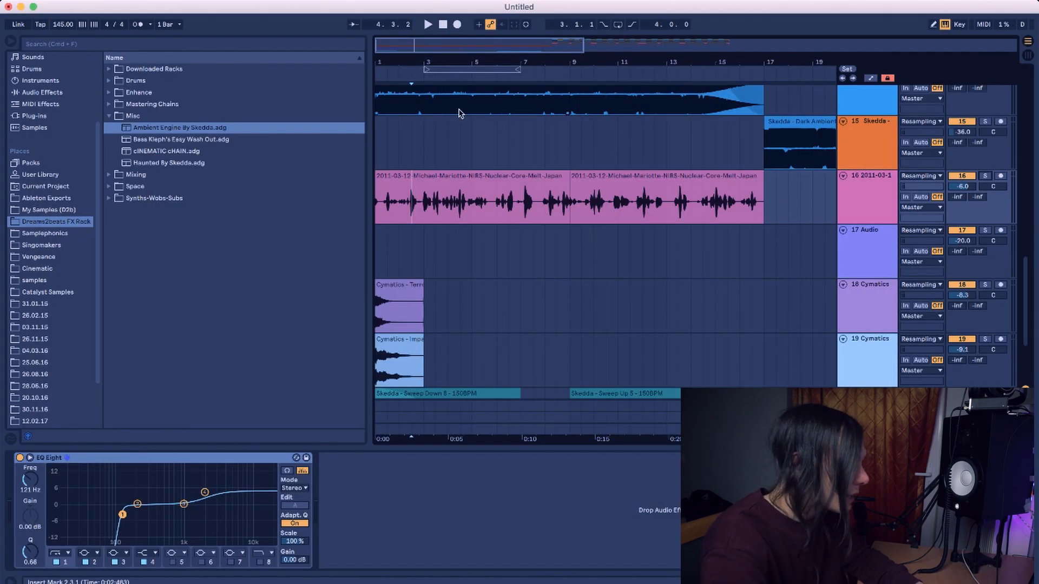
Audition the Sweep Down 5 clip on track 20 and the Cymatics clips on tracks 18 and 19 in solo from bar 1
scroll(519, 147, up, 5)
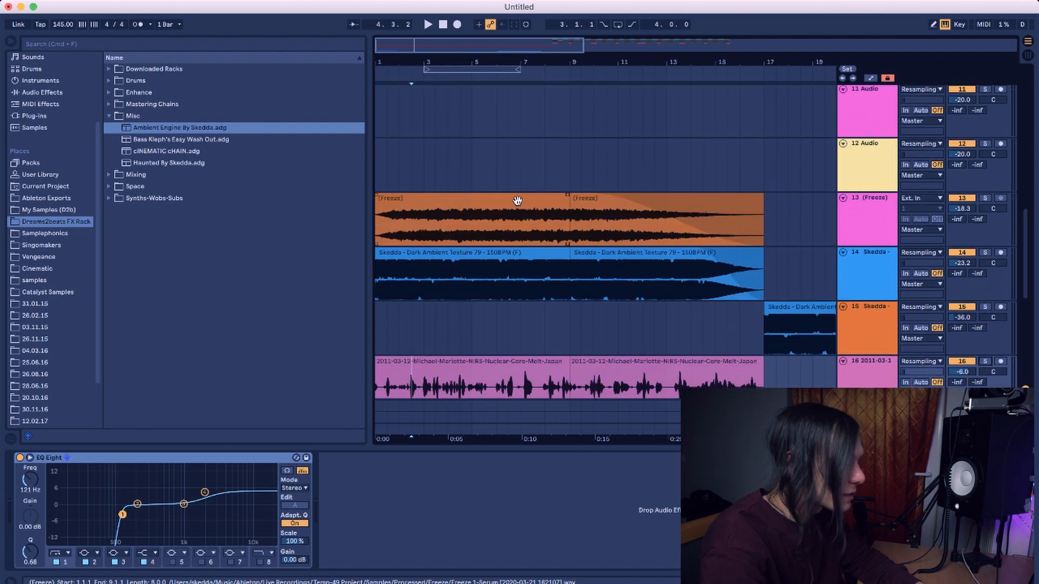
scroll(516, 201, down, 6)
click(390, 286)
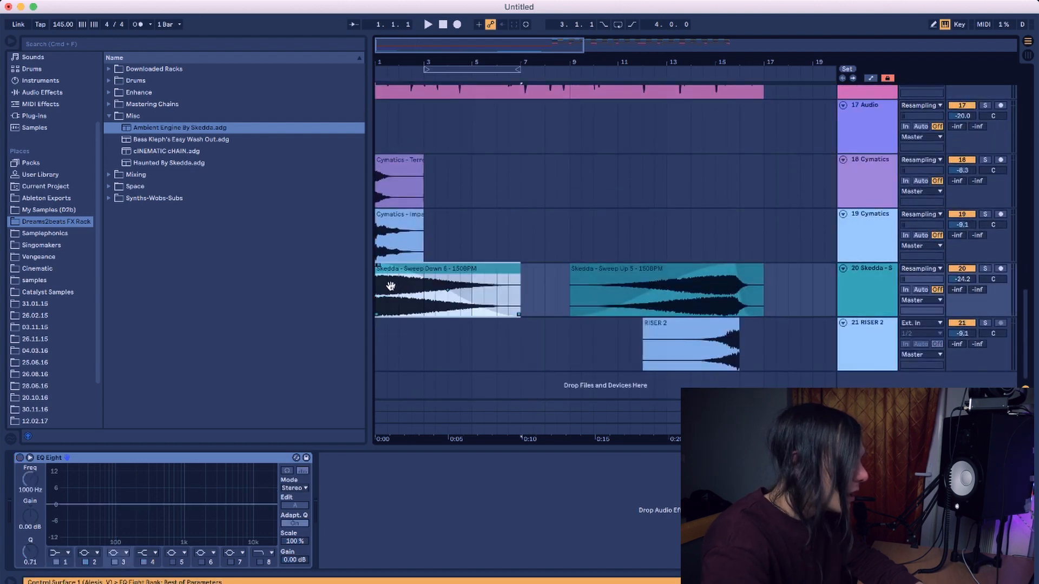
click(985, 271)
key(space)
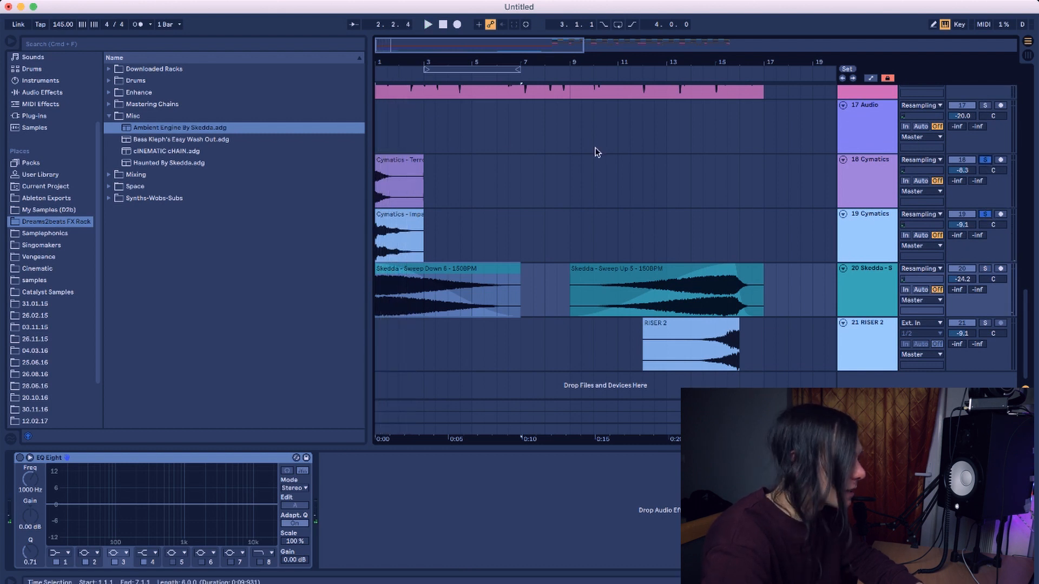
key(space)
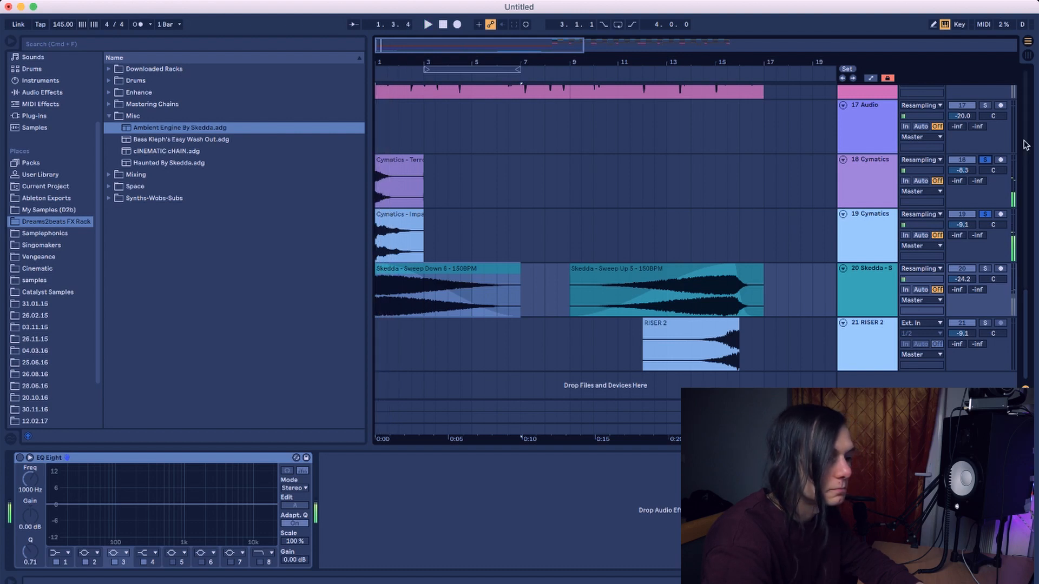
click(987, 162)
Solo the RISER 2 track, play its clip from bar 12 to its end, and clear the solo
click(699, 354)
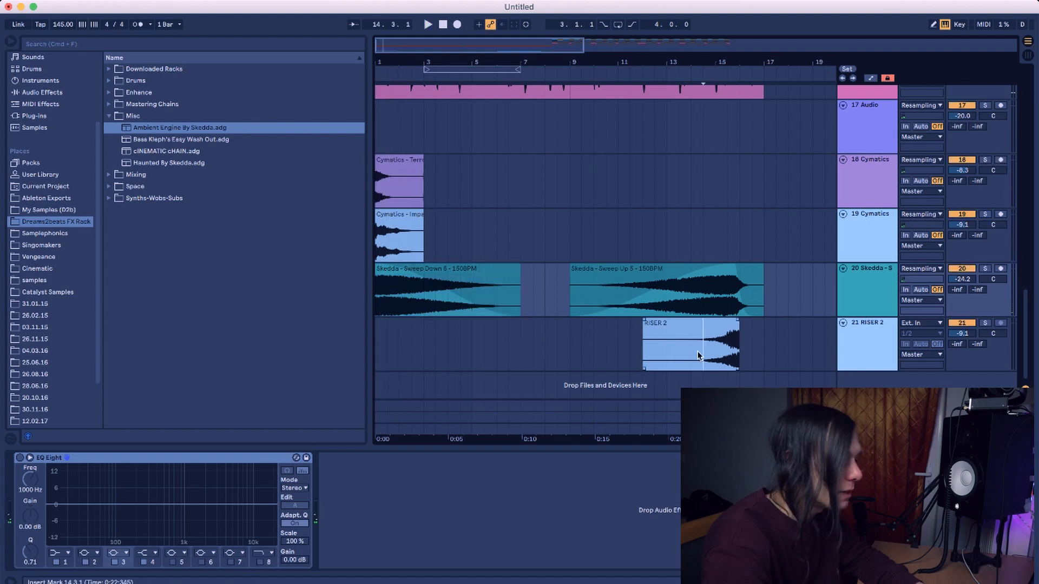
drag(689, 61, 690, 119)
click(653, 324)
click(985, 324)
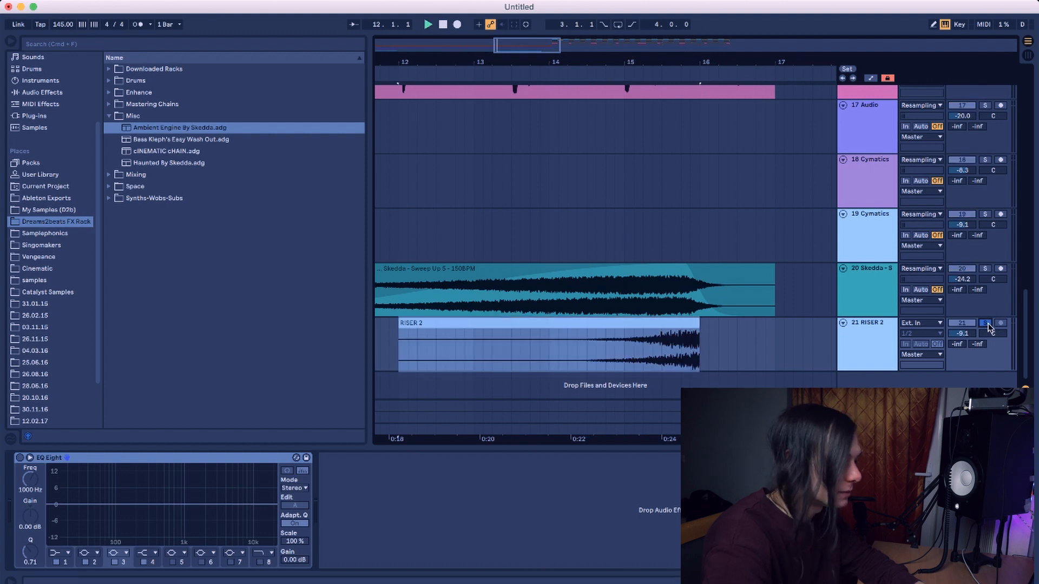
key(space)
click(611, 356)
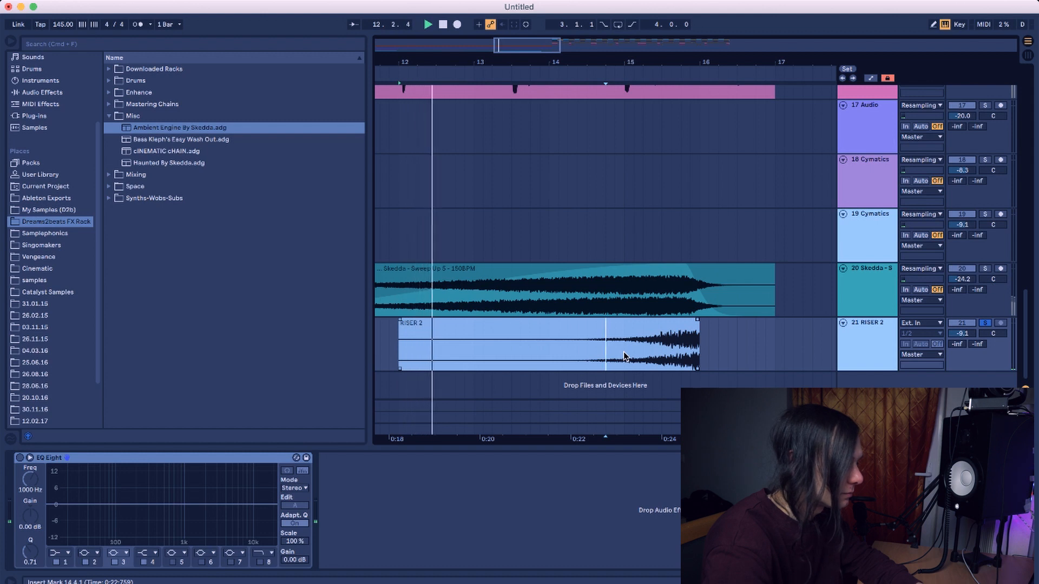
click(577, 356)
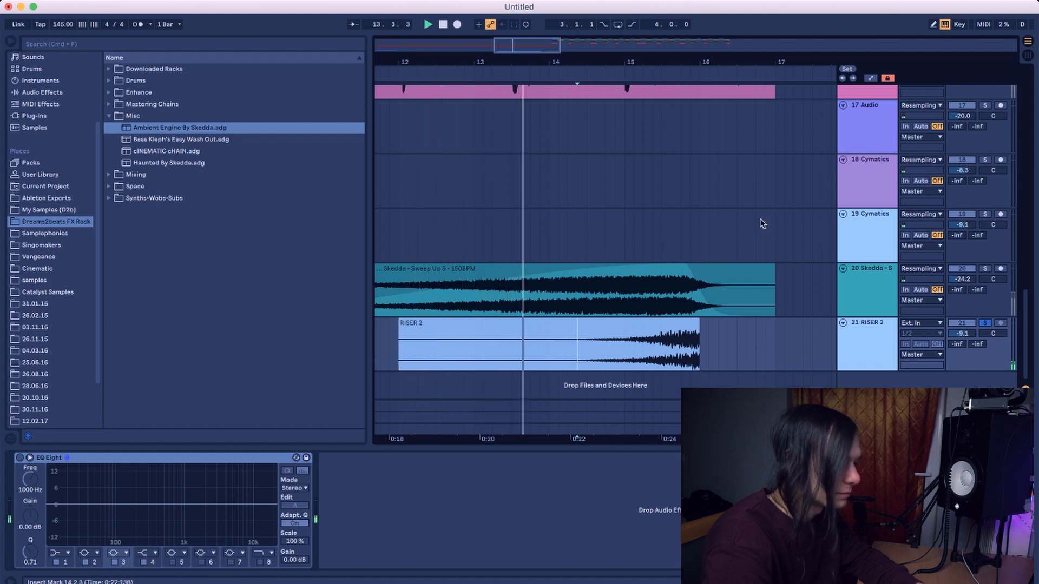
drag(695, 65, 696, 46)
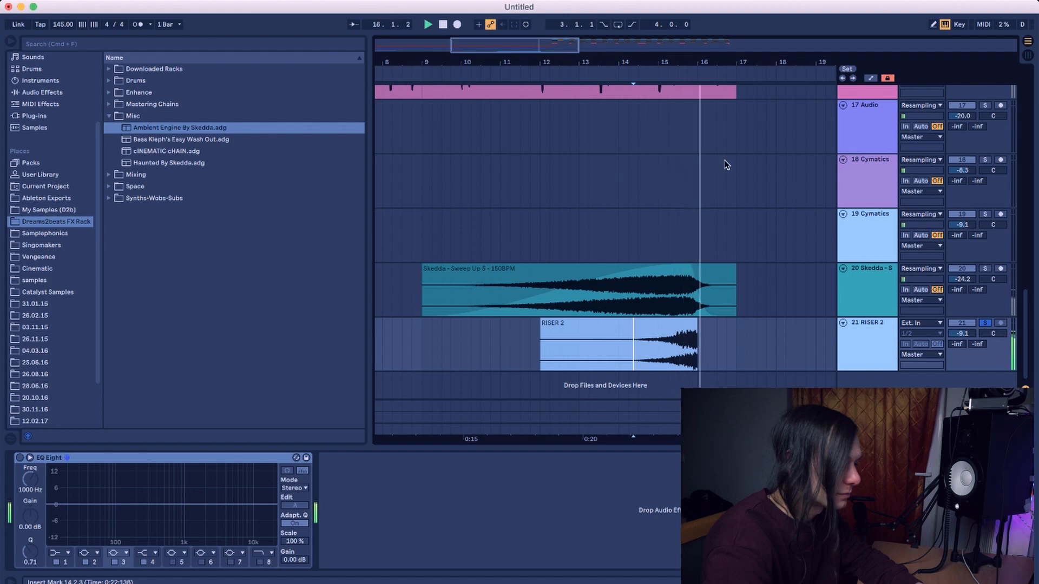
click(985, 323)
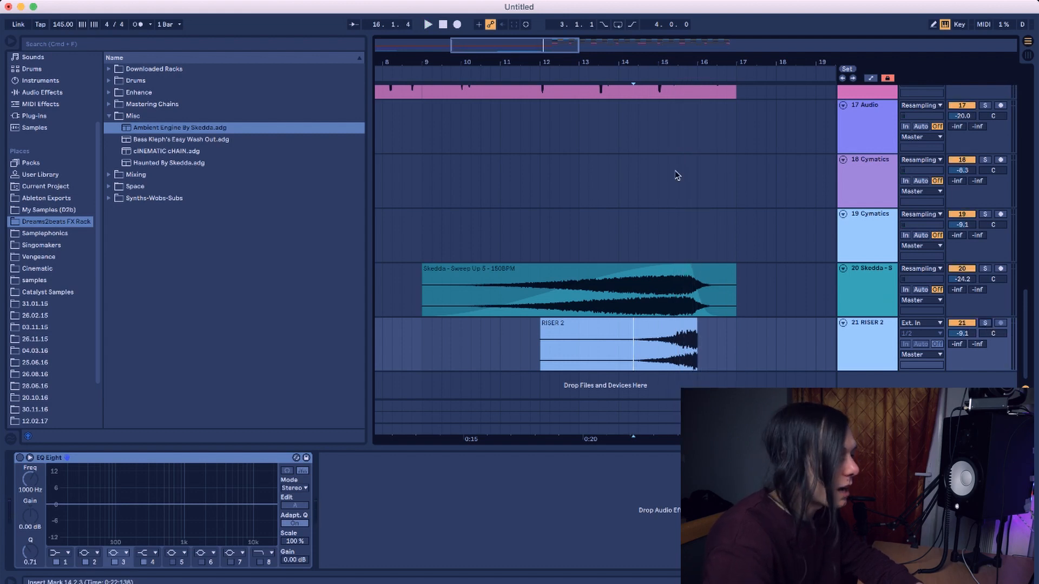
Place the insert marker at bar 17 and solo the ZK 6 Vol.2 track
scroll(676, 175, up, 15)
scroll(677, 172, right, 3)
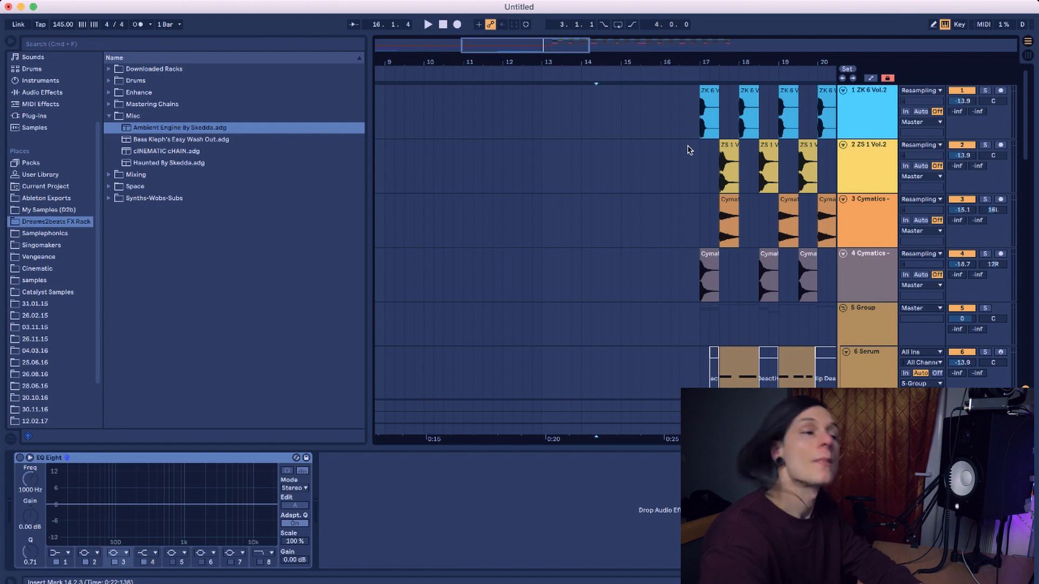
scroll(701, 122, right, 10)
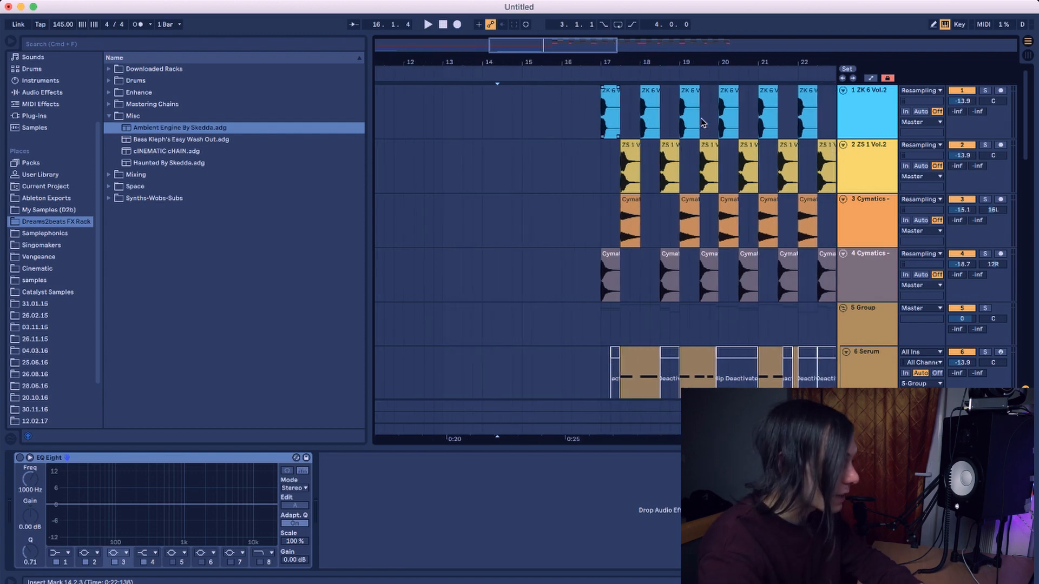
click(535, 116)
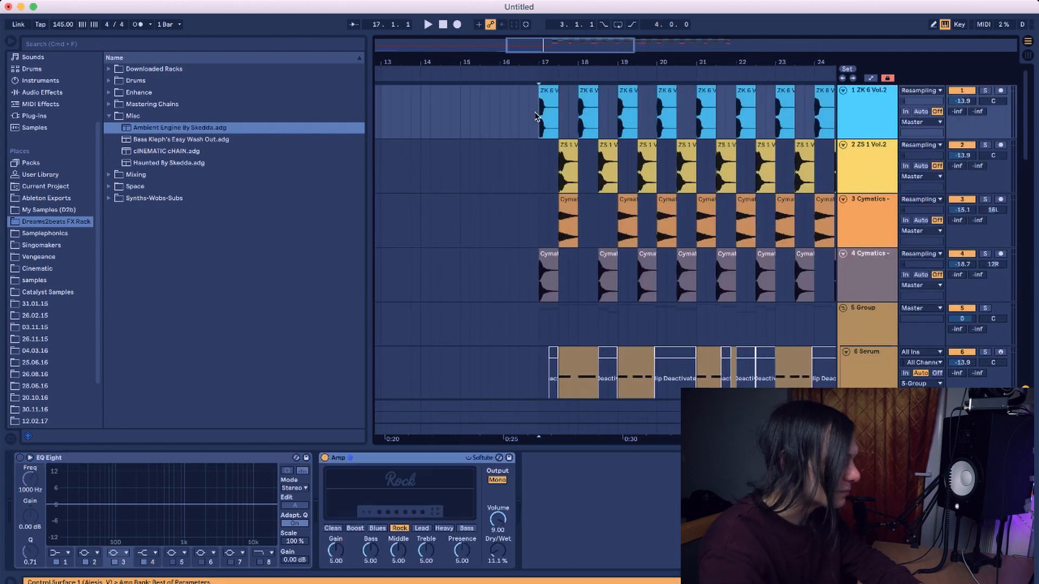
drag(547, 57, 547, 103)
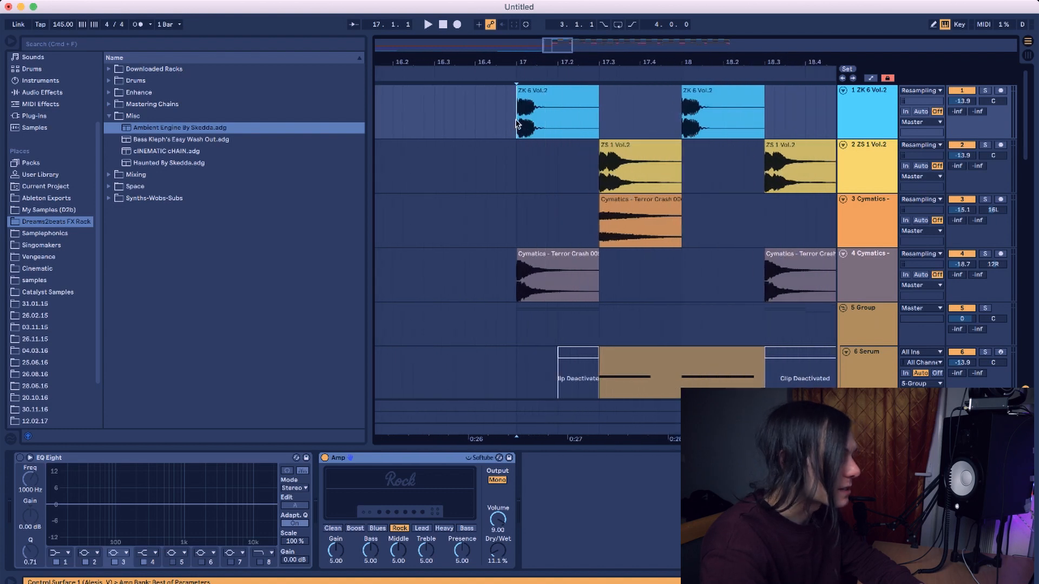
click(986, 91)
click(884, 109)
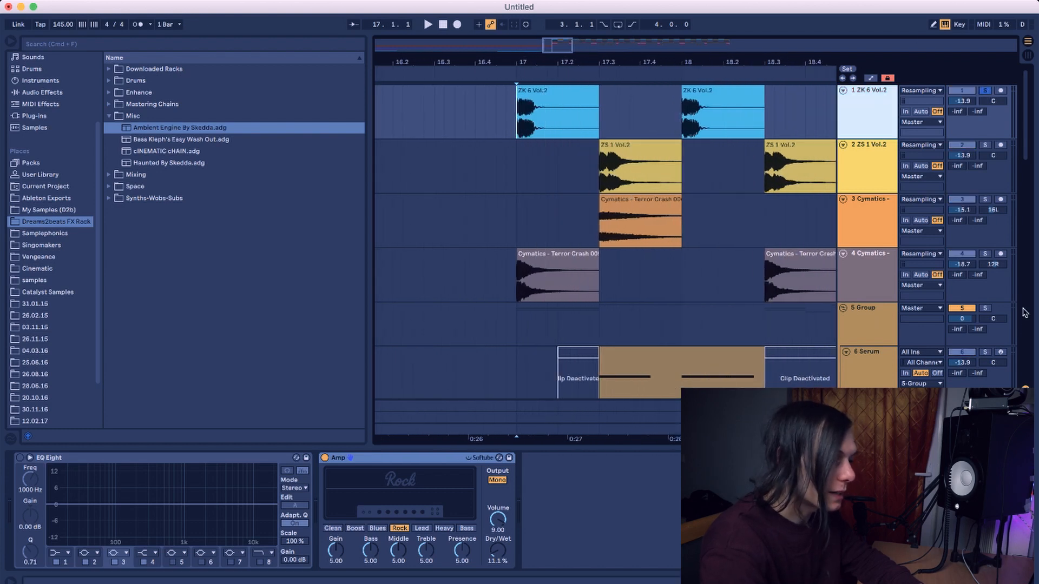
Hide the tracks' In/Out section and play the soloed ZK 6 Vol.2 track from bar 17
click(1028, 386)
key(space)
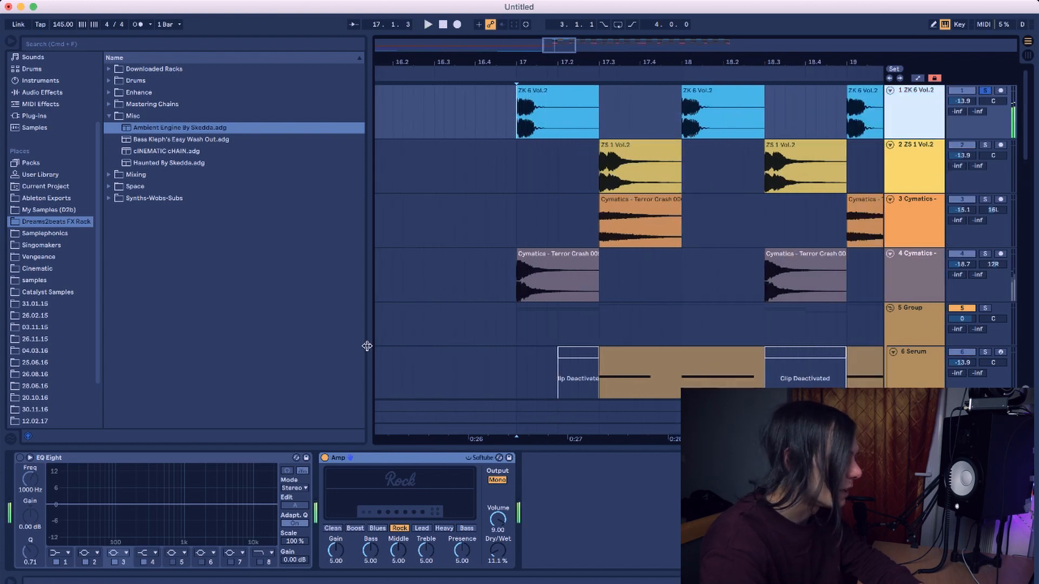
Compare the ZK 6 Vol.2 kick from bar 17 with its Amp device bypassed and switched back on
click(359, 460)
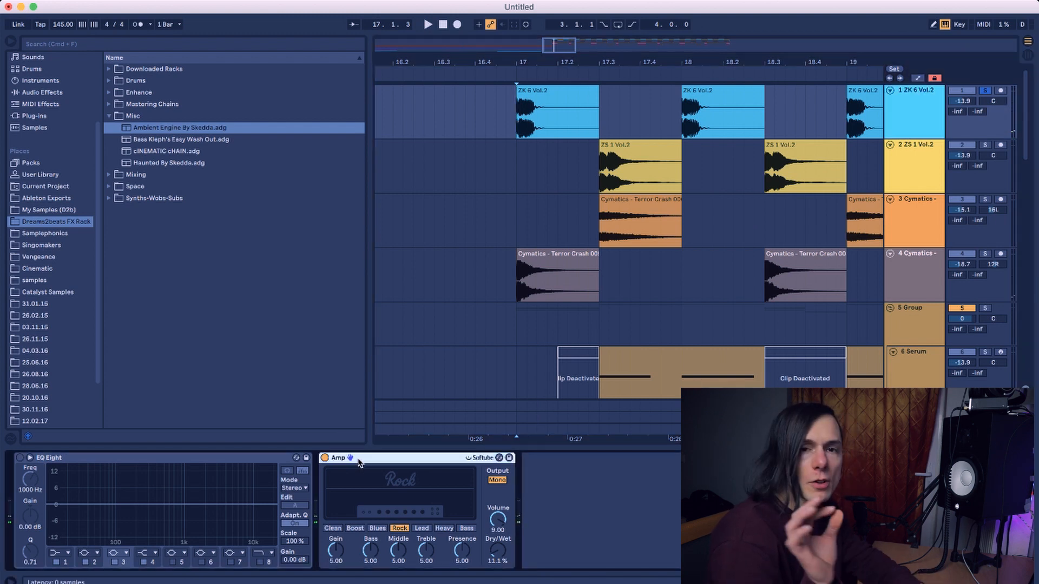
click(324, 459)
key(space)
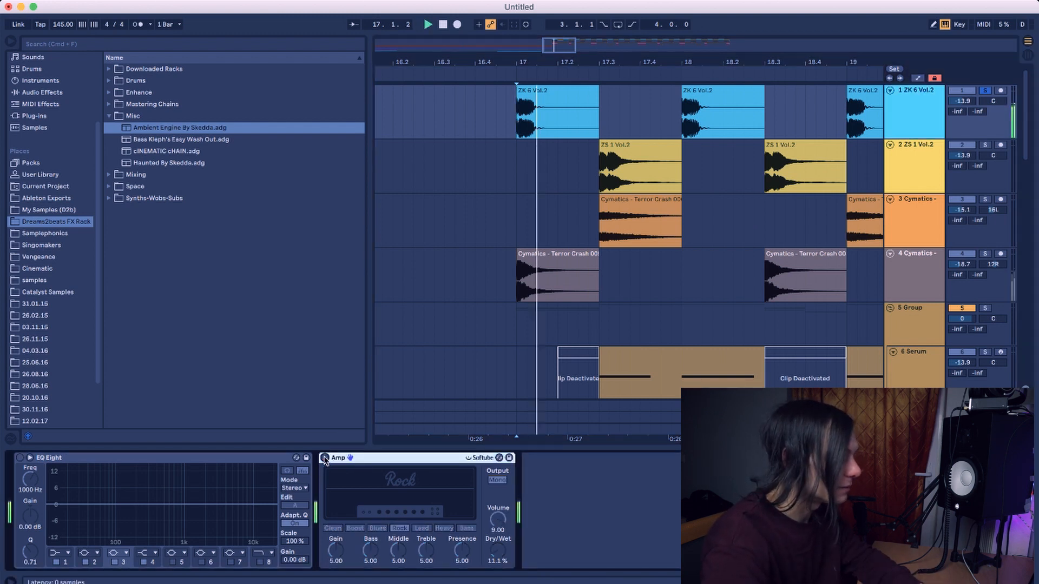
key(space)
key(space)
key(space)
click(324, 459)
key(space)
key(space)
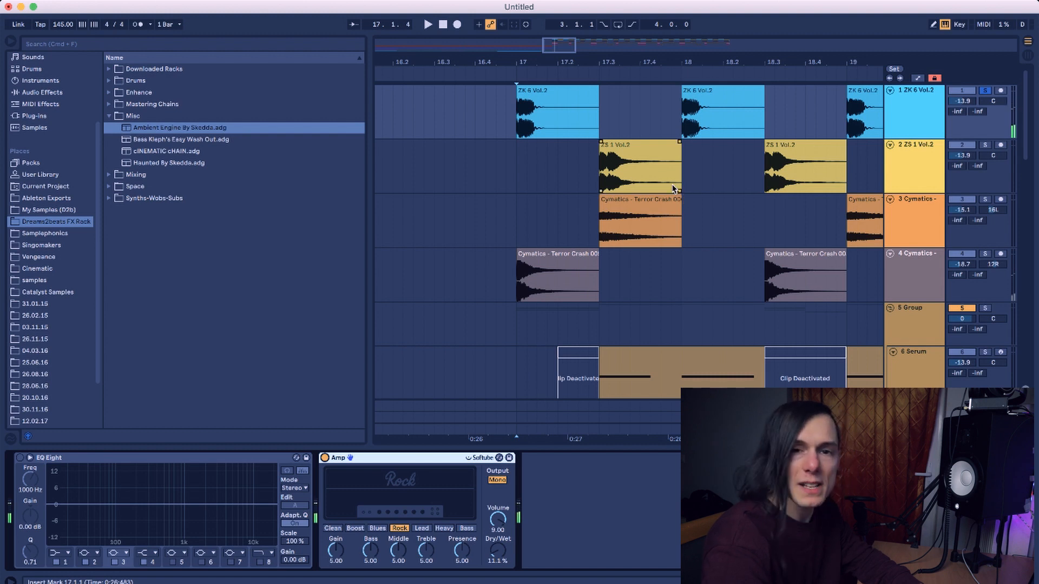
Solo the ZS 1 Vol.2 track and play its clip from 17.3
click(605, 181)
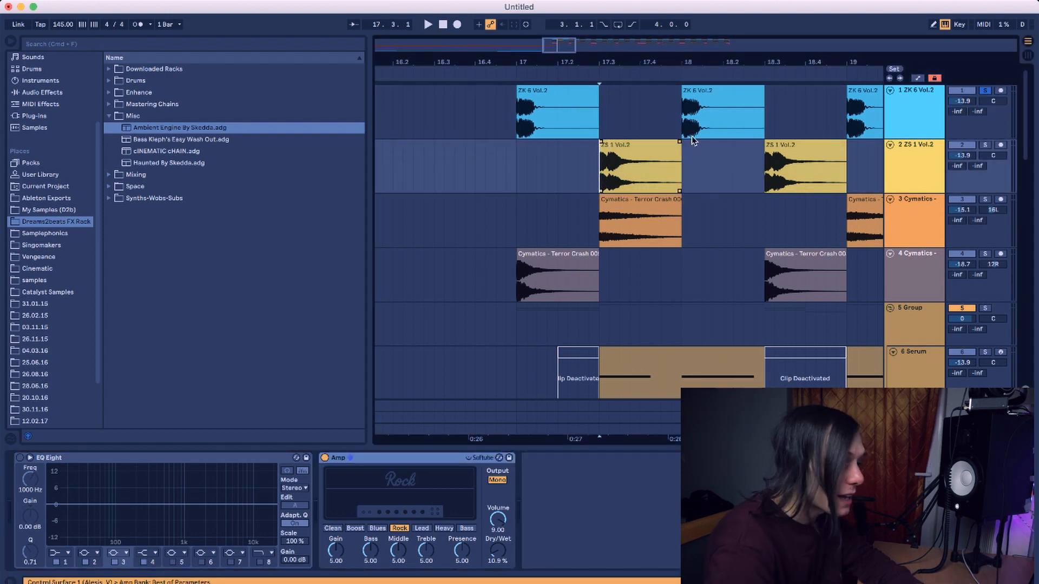
click(933, 146)
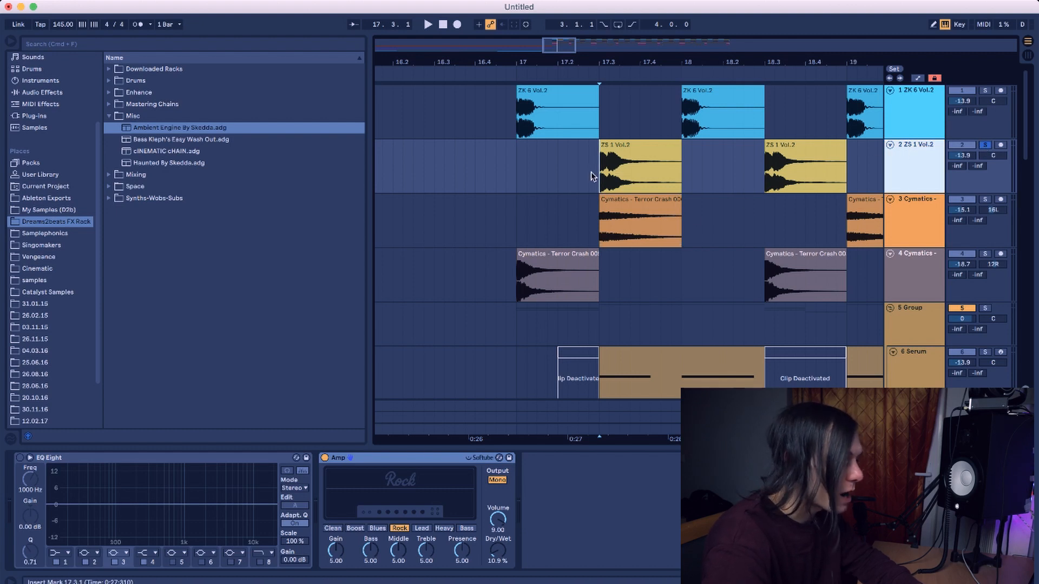
key(space)
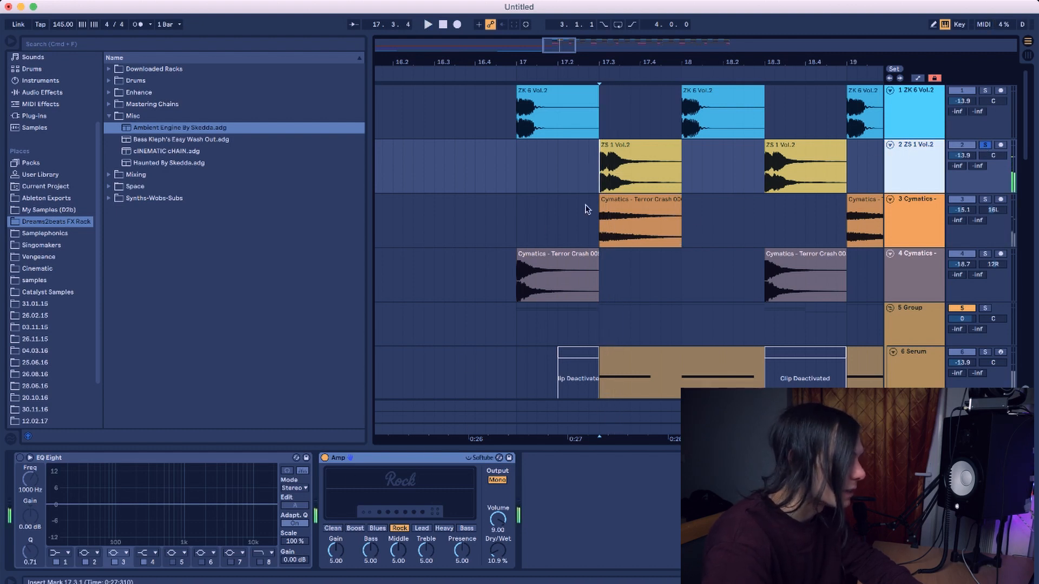
drag(640, 54, 589, 183)
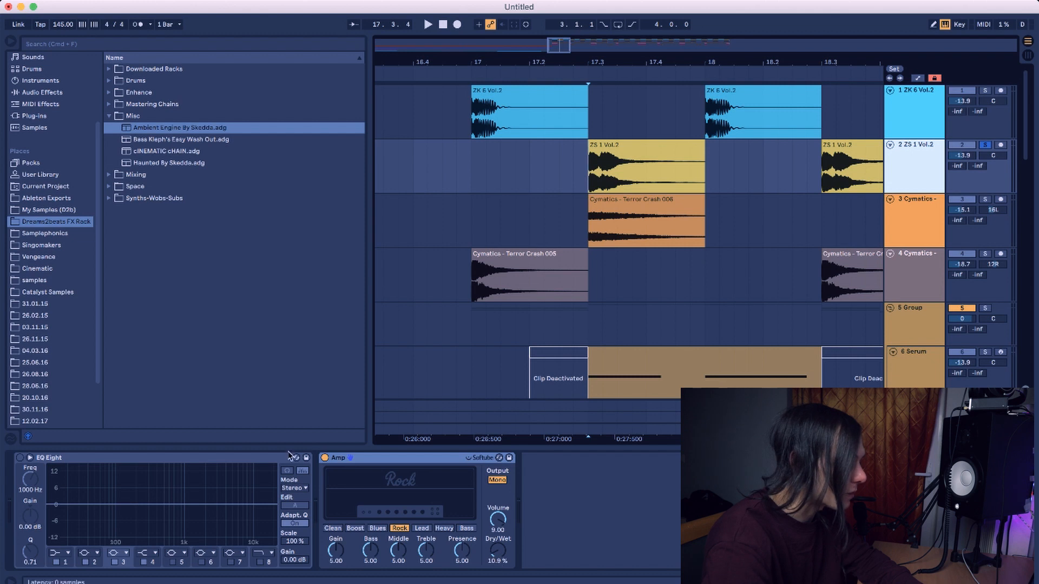
Solo track 3 and play its Cymatics - Terror Crash 006 clip from 17.3
click(590, 236)
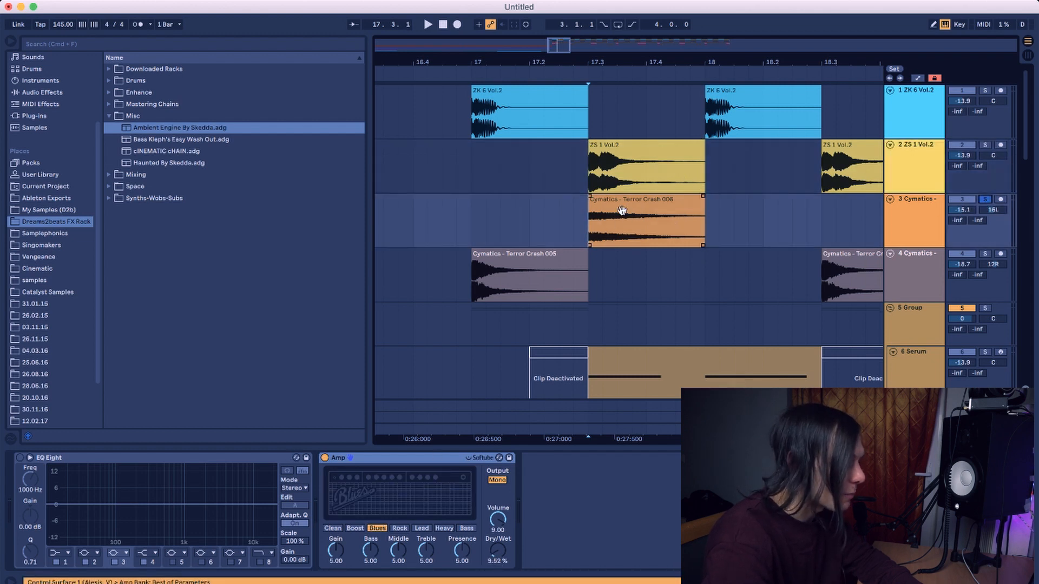
scroll(622, 211, down, 2)
scroll(676, 197, left, 1)
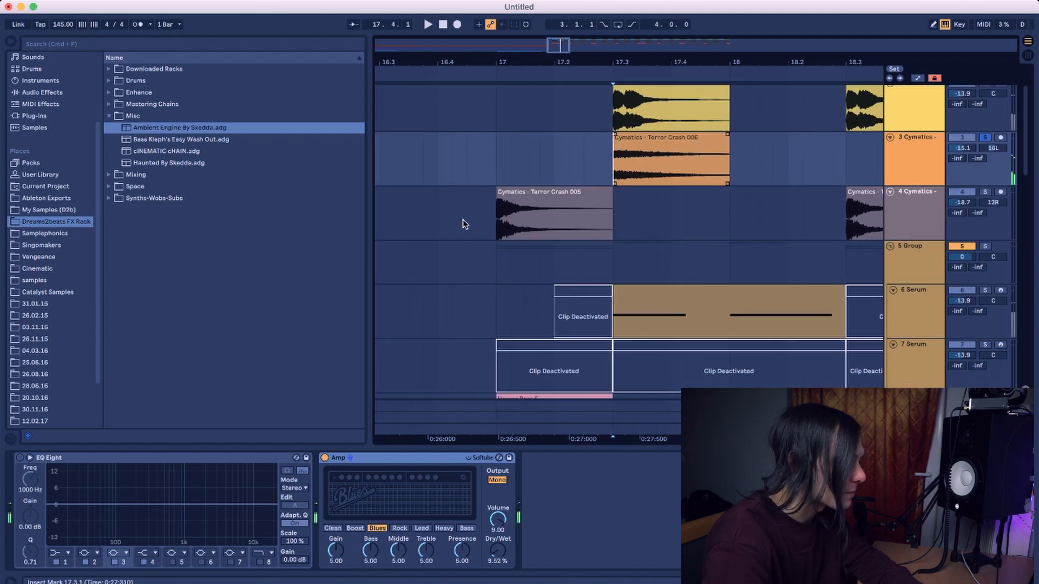
Audition the Cymatics - Terror Crash 005 clip on track 4 in solo from bar 17 and view the drum clips through bar 31
click(462, 224)
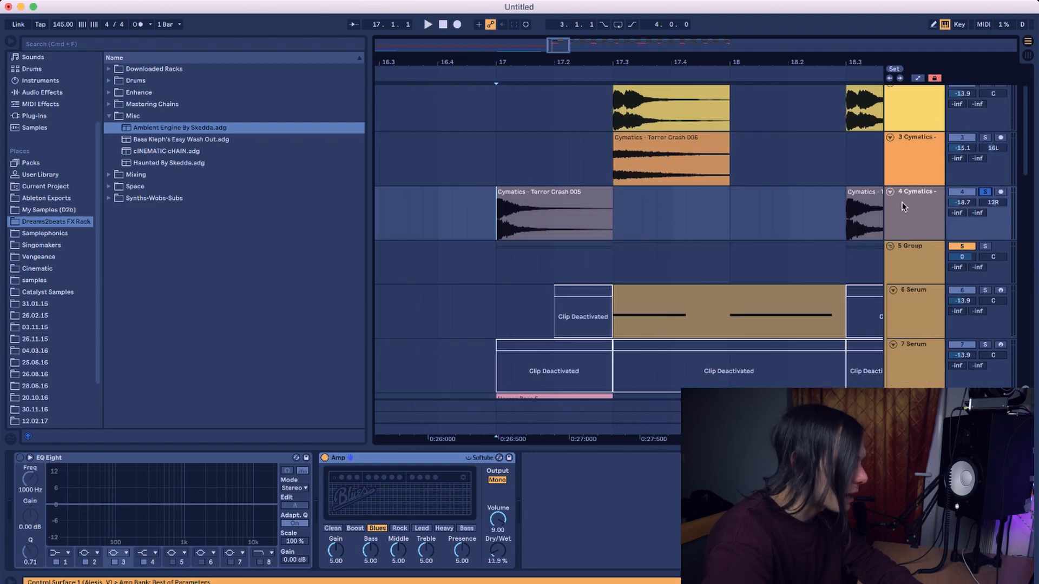
scroll(818, 220, down, 2)
scroll(785, 209, right, 6)
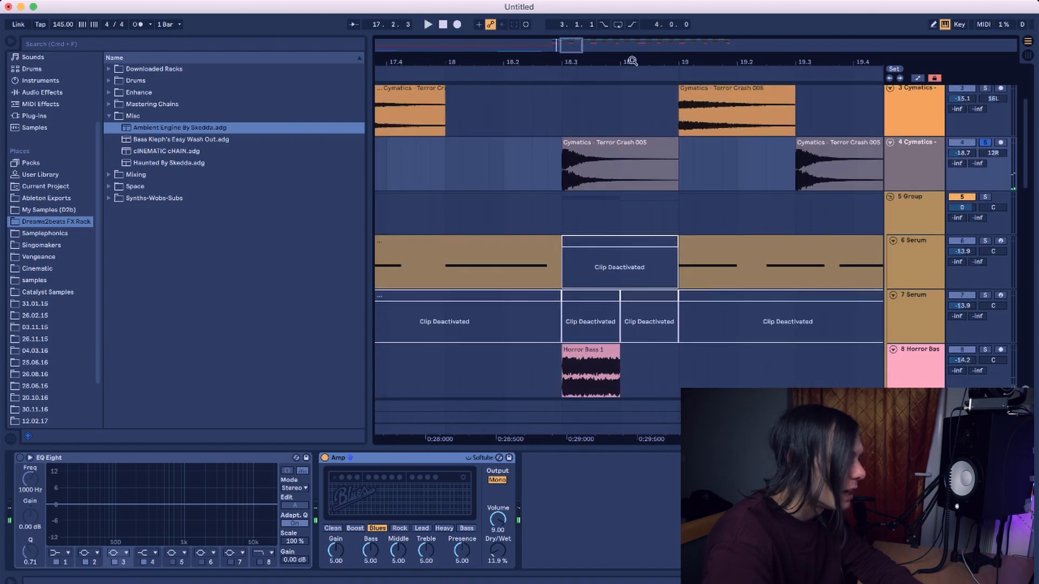
drag(632, 60, 632, 32)
scroll(625, 176, up, 4)
scroll(626, 177, right, 3)
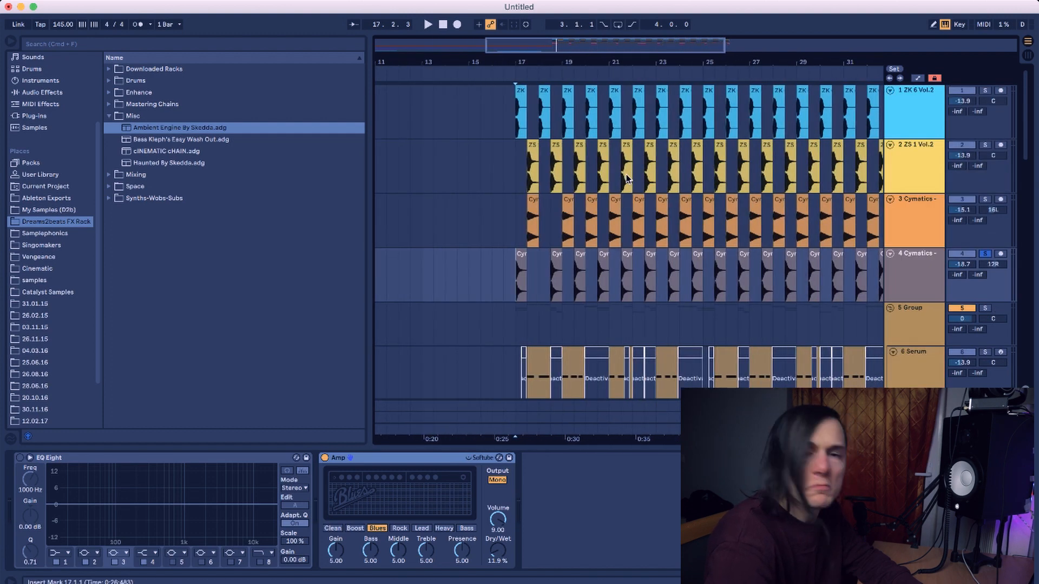
Solo the 5 Group at bar 17, then clear the solo and play the full mix from there
scroll(536, 254, down, 3)
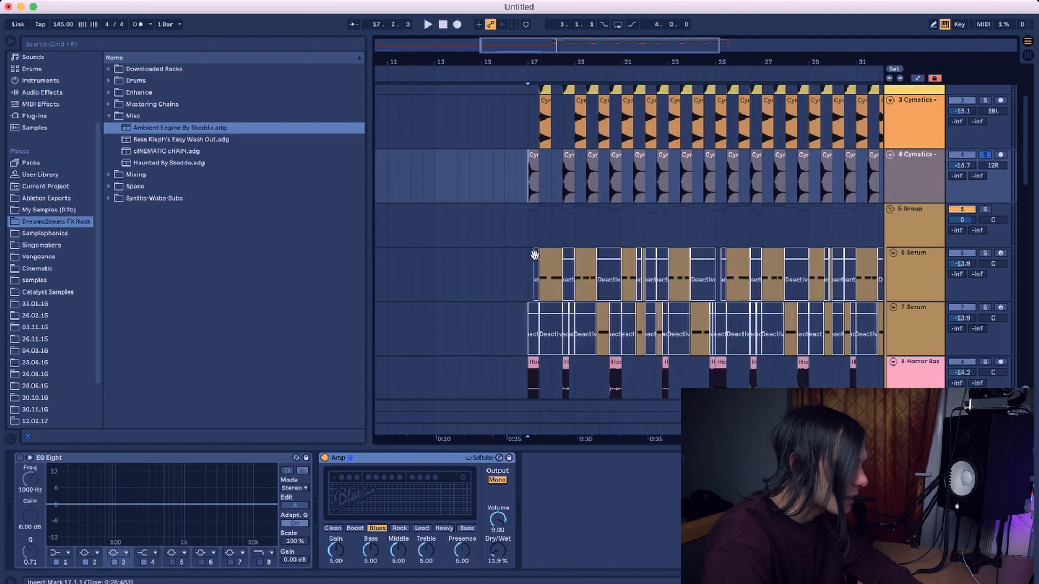
click(530, 229)
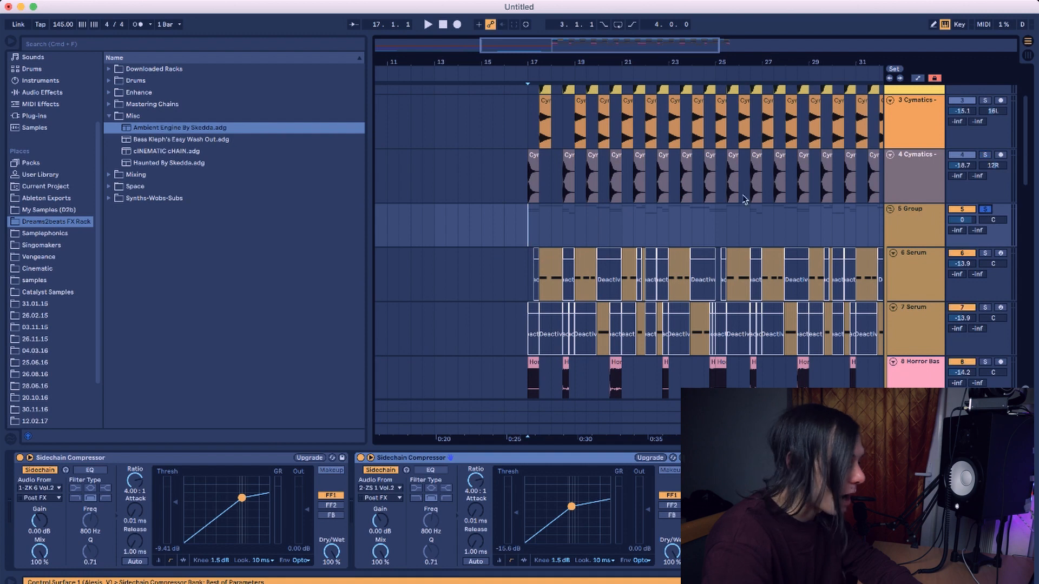
scroll(730, 197, down, 1)
key(space)
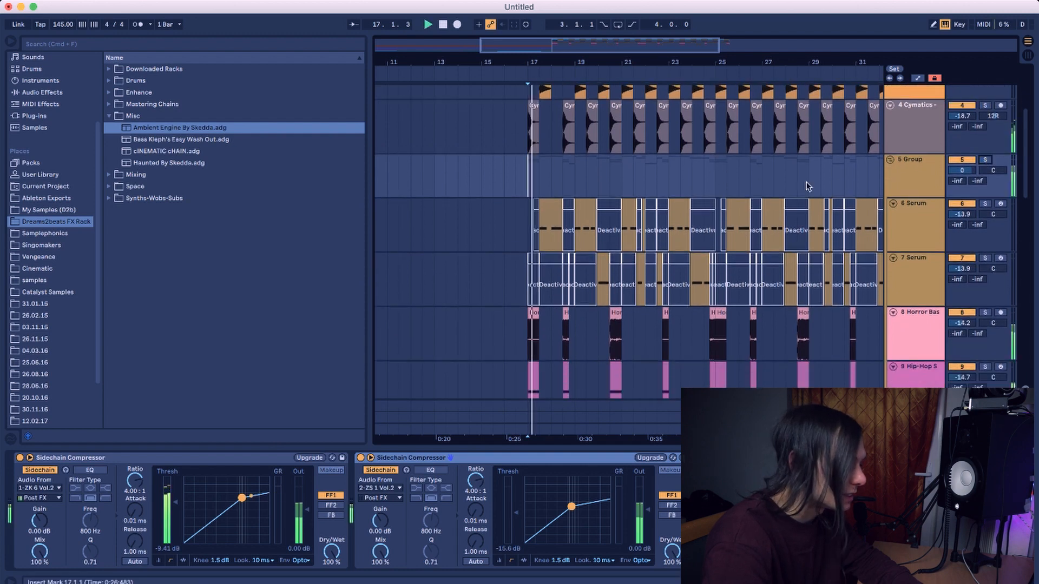
scroll(680, 197, down, 1)
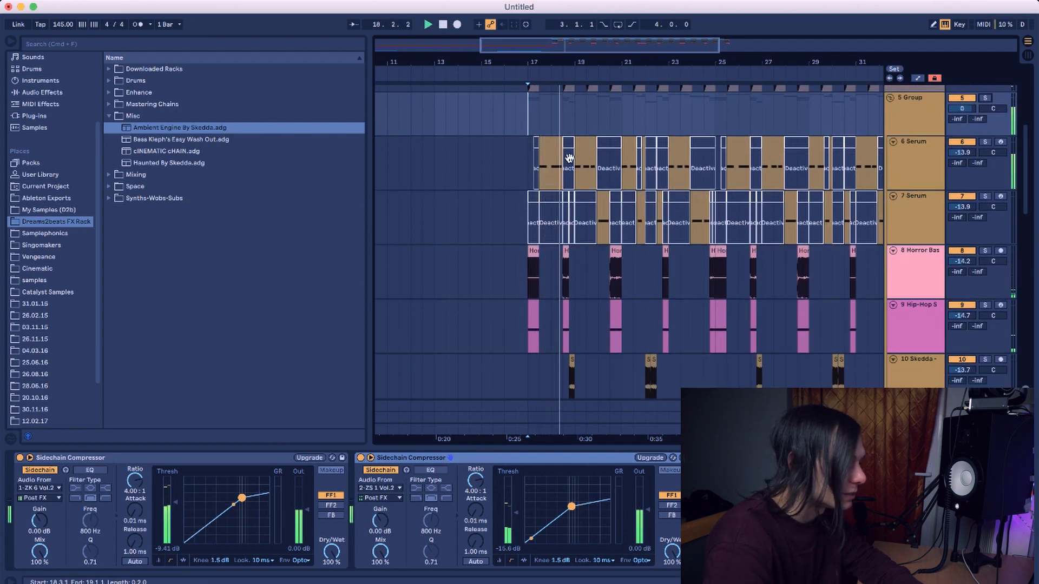
key(space)
Solo the Horror Bass track and play its Horror Bass 5 clip from bar 17
drag(534, 63, 538, 106)
click(518, 287)
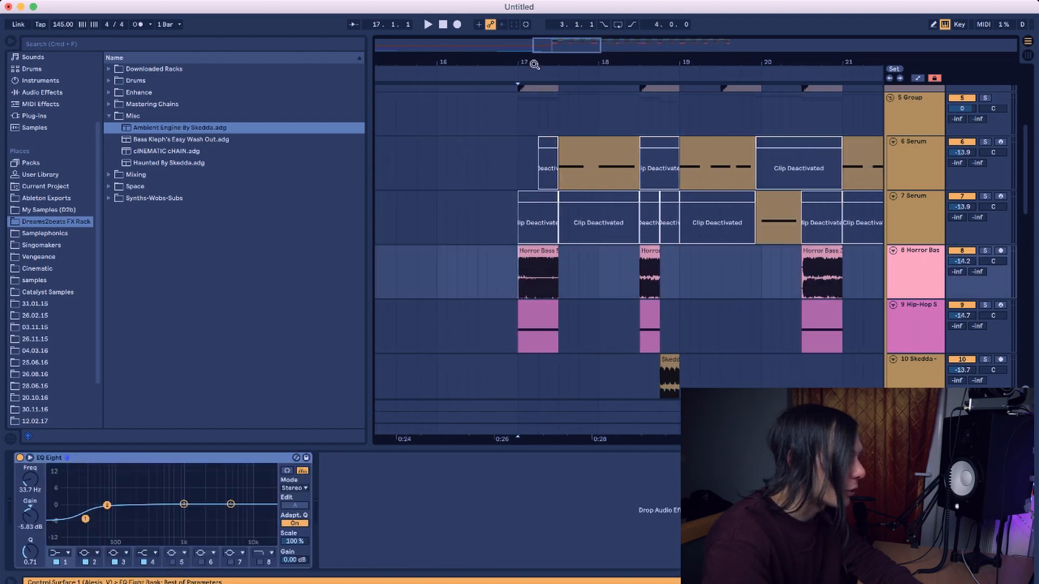
drag(534, 60, 534, 81)
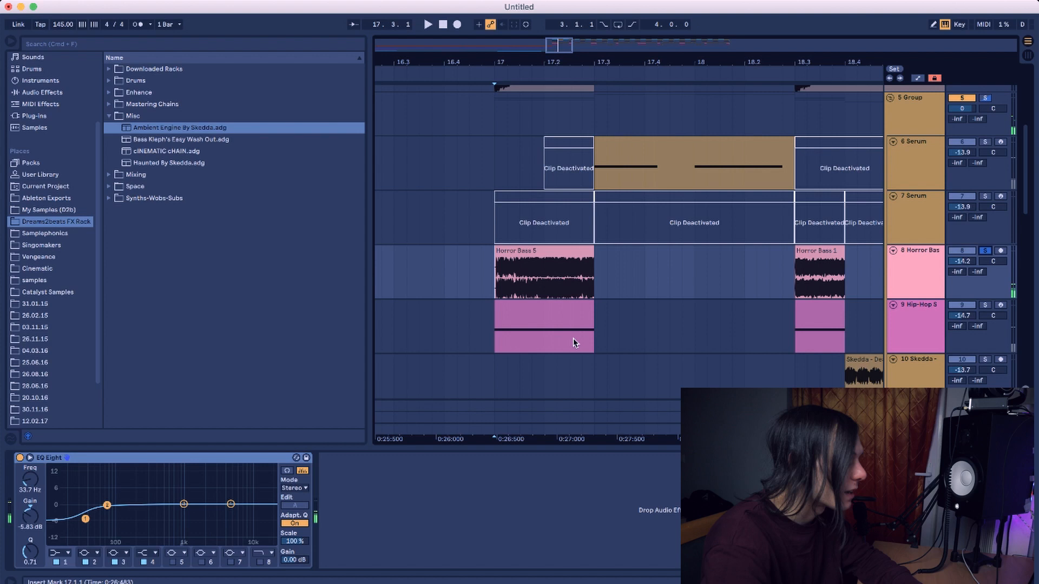
Solo the Hip-Hop Sub Bass track on track 9 and place the insert marker at the start of its bar 17 clip
click(563, 310)
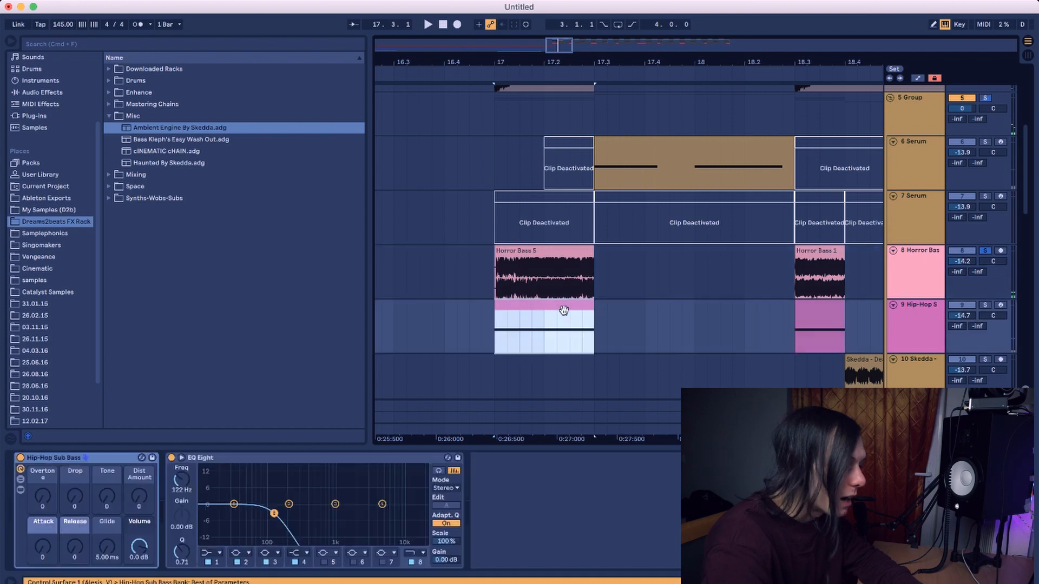
click(985, 306)
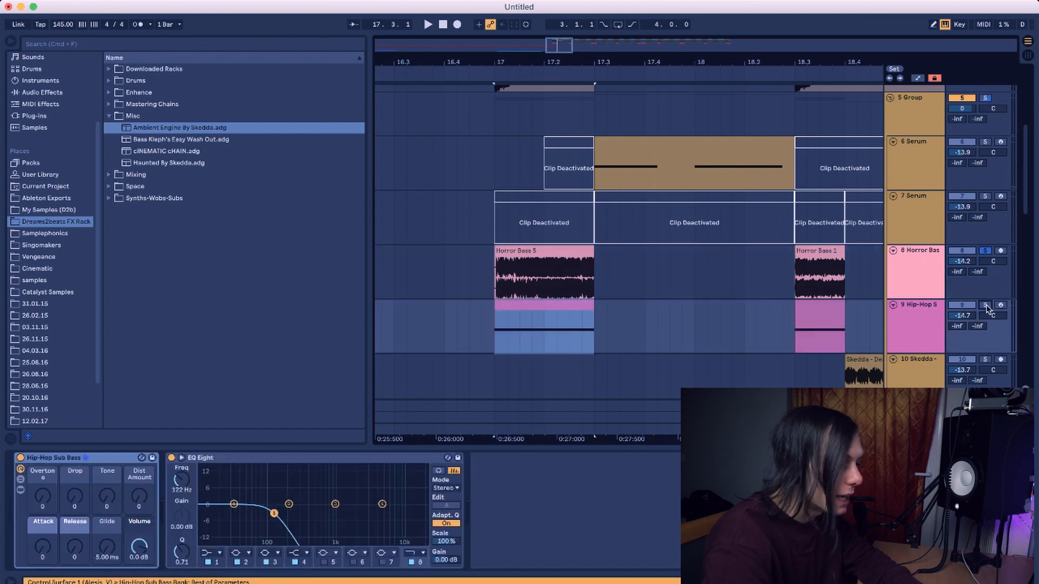
click(495, 341)
Solo the Horror Bass track and set band 1 of its EQ Eight to 33.0 Hz and -5.33 dB during playback
click(524, 282)
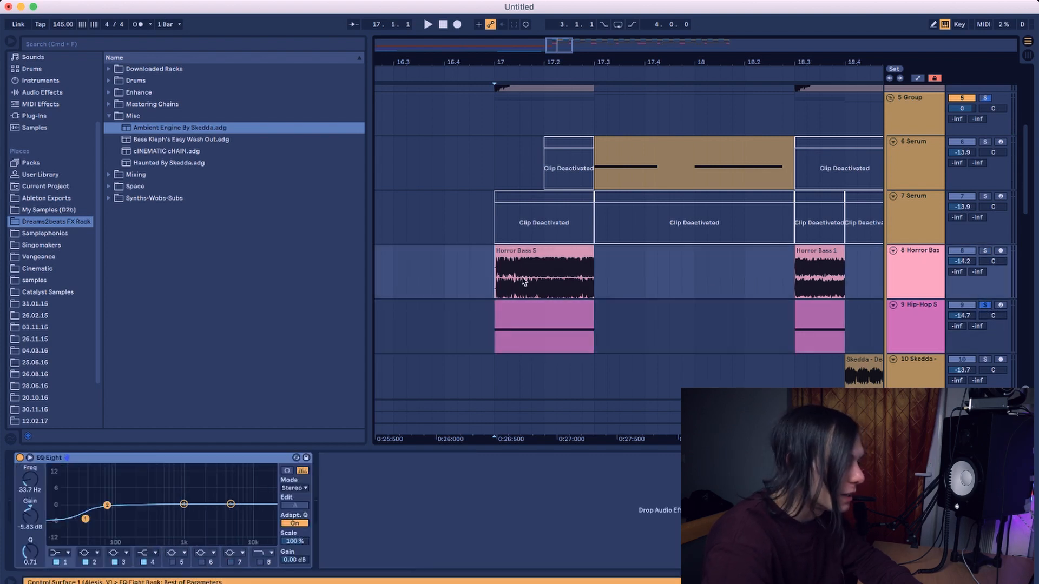
click(986, 251)
click(941, 264)
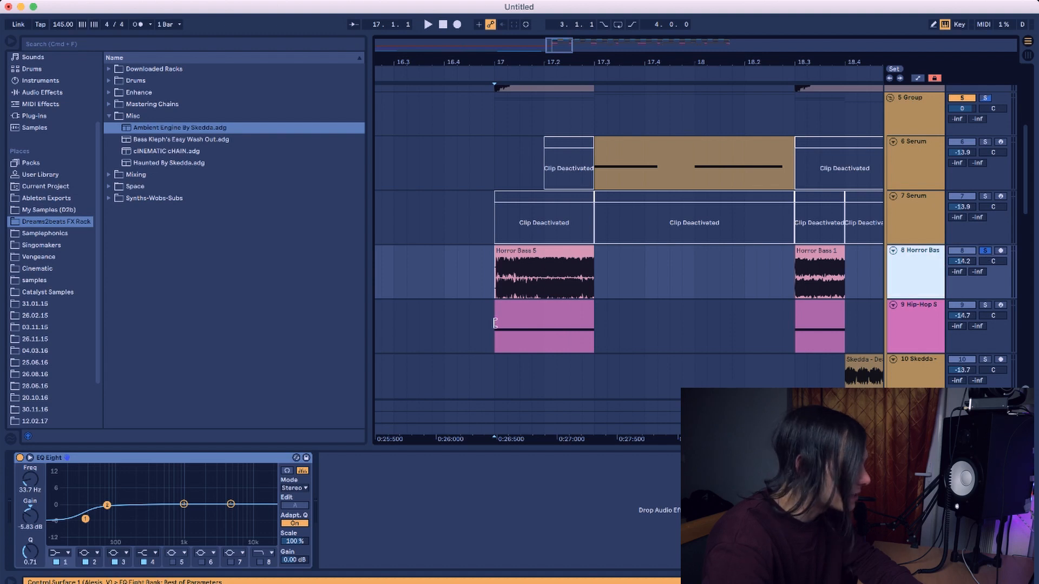
key(space)
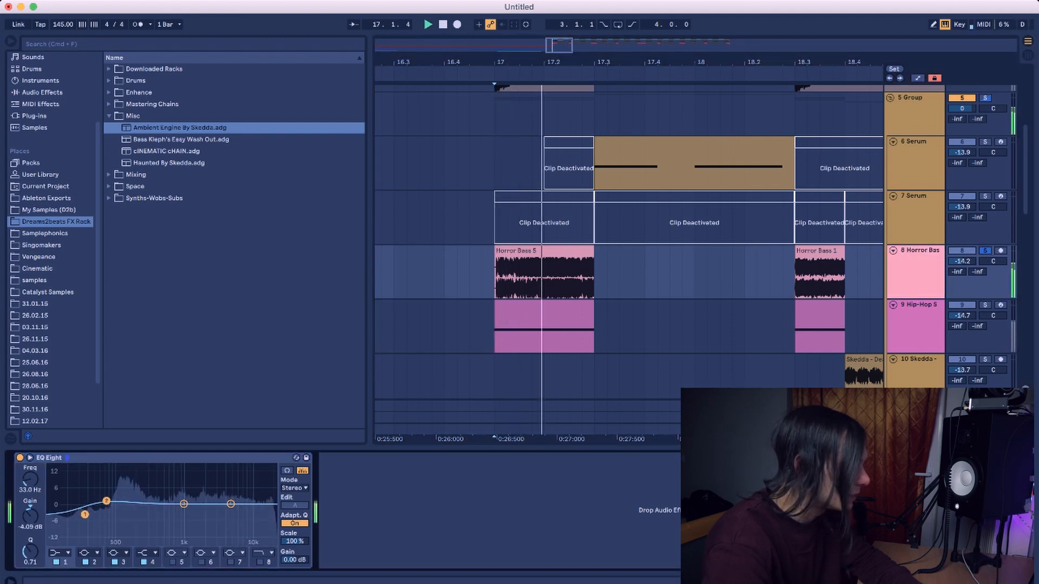
drag(85, 519, 85, 519)
key(space)
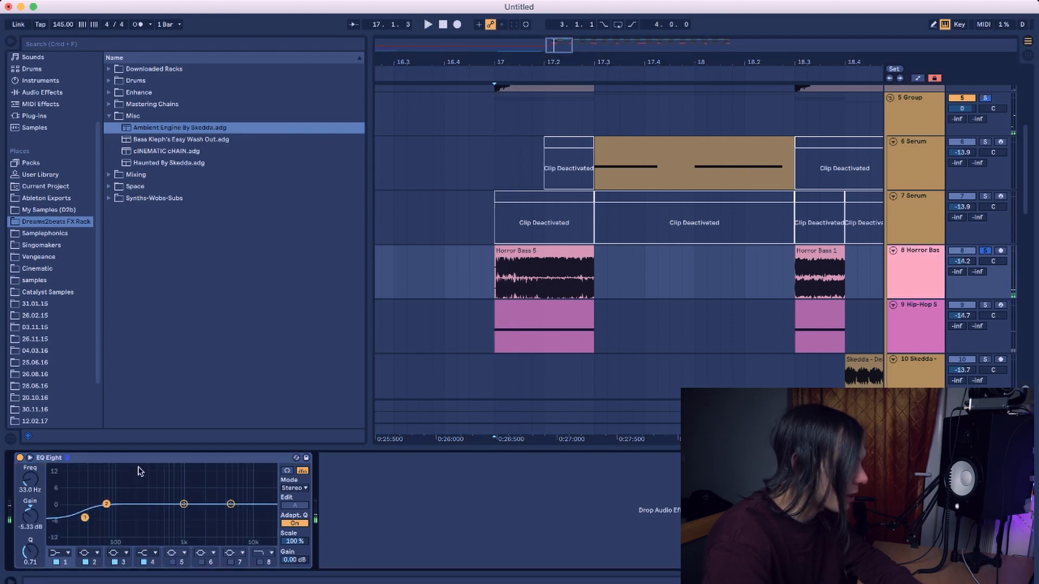
Shift the Horror Bass EQ Eight's low cut upward during playback, with band 2 at 138 Hz and -0.12 dB
key(space)
drag(107, 504, 126, 504)
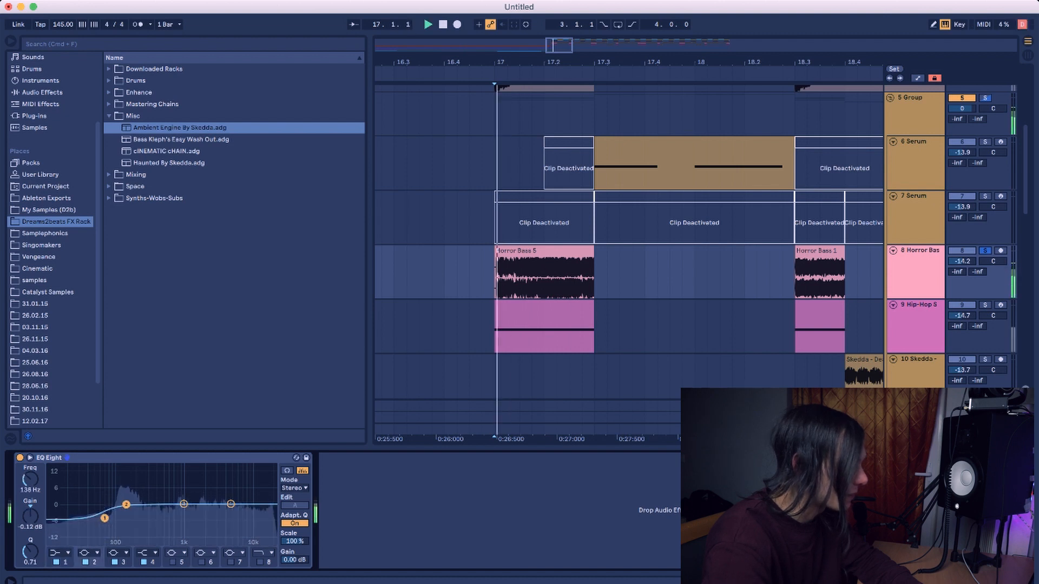
key(space)
Solo the Hip-Hop Sub Bass track at bar 17, then return to the Horror Bass 5 clip and view bars 16 to 20
click(495, 343)
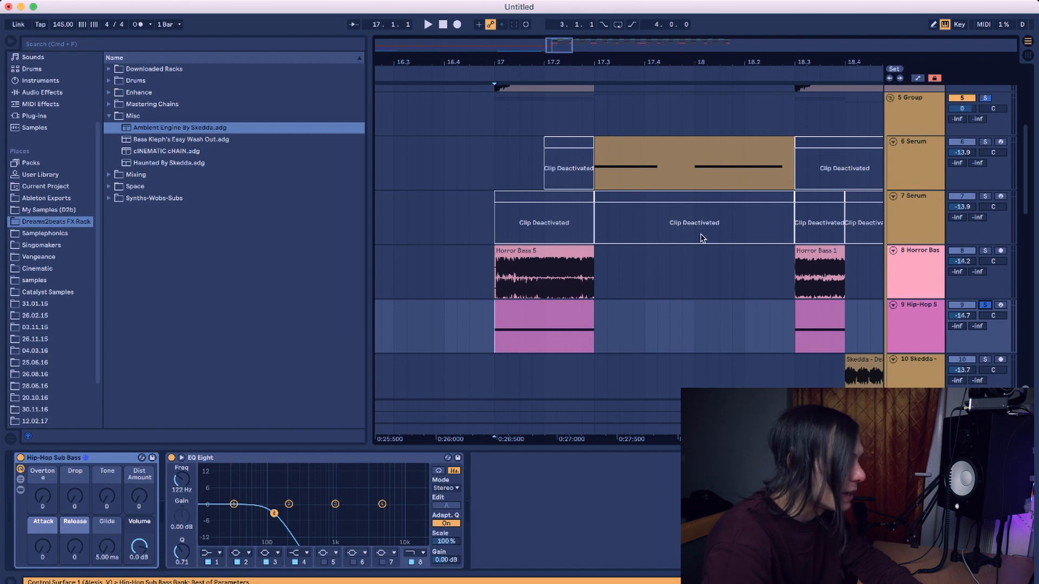
click(493, 277)
scroll(515, 263, up, 3)
scroll(516, 264, down, 2)
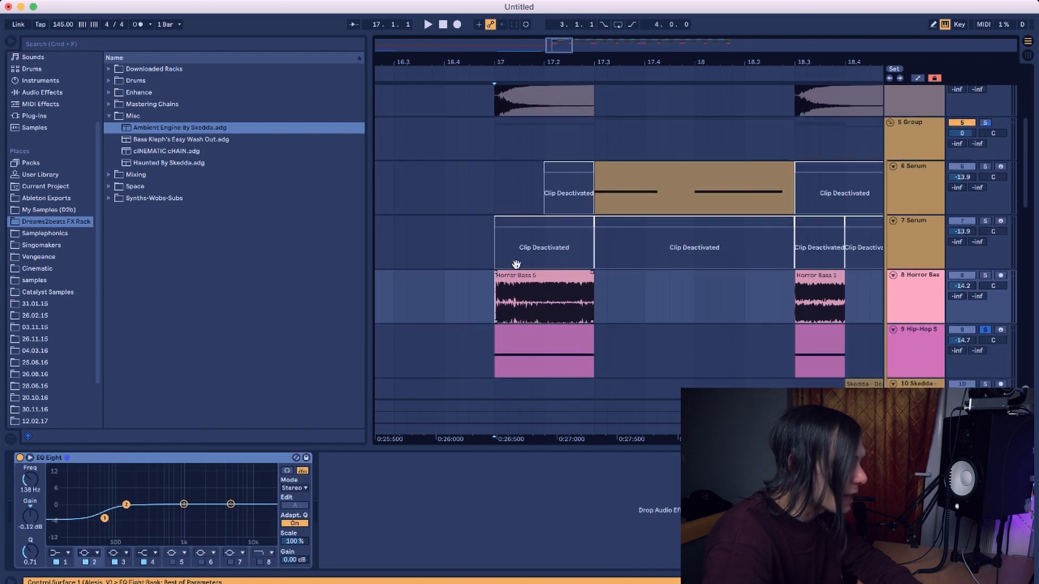
drag(559, 60, 558, 46)
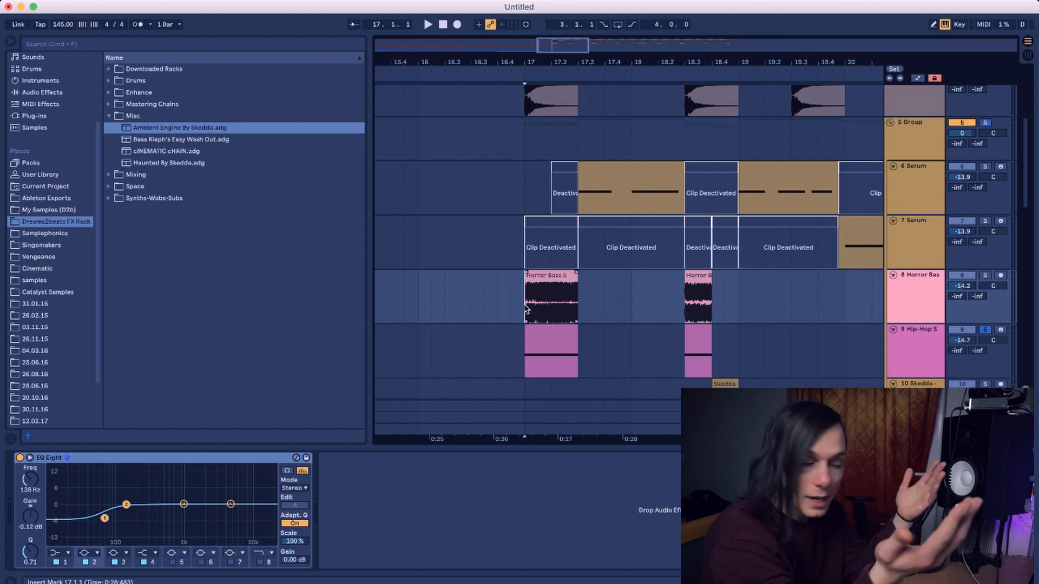
Solo the Serum track on track 6, play its clip from 17.3, and return the insert marker to 17.3
click(590, 205)
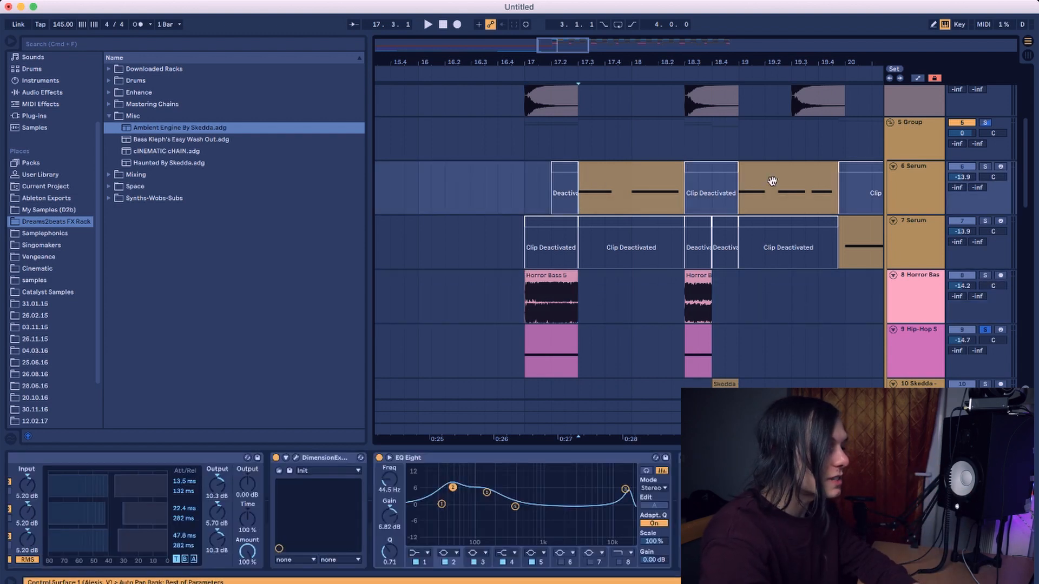
click(914, 184)
key(space)
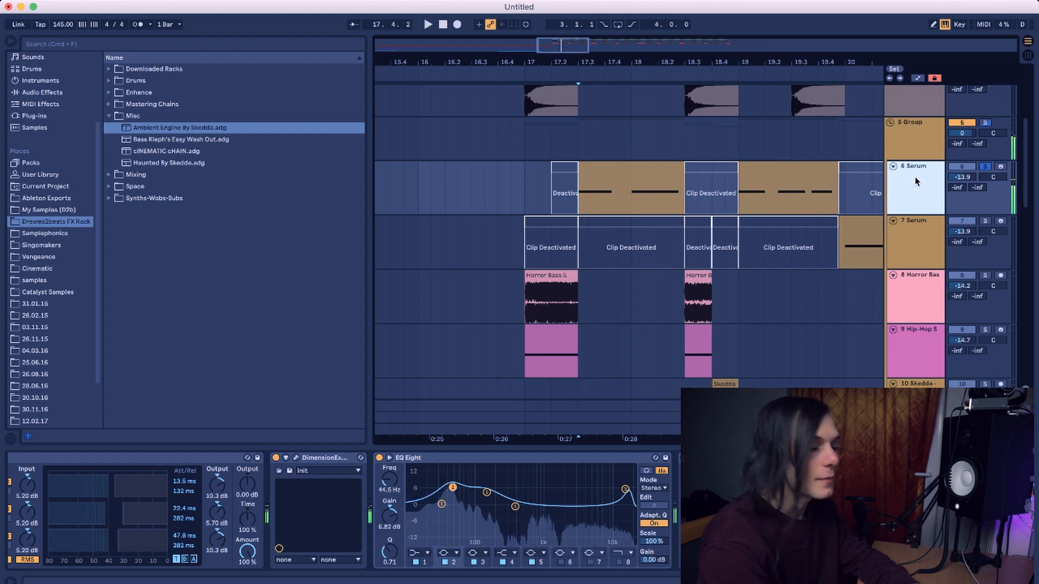
key(space)
click(523, 306)
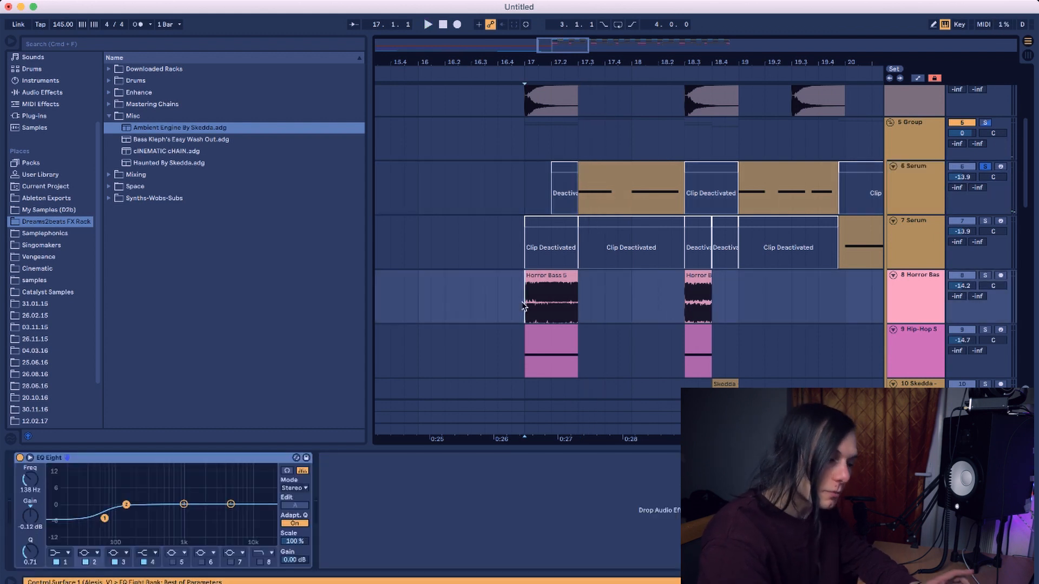
click(579, 193)
Switch the solo from the Serum track to Horror Bass and play it from bar 17
scroll(527, 301, down, 2)
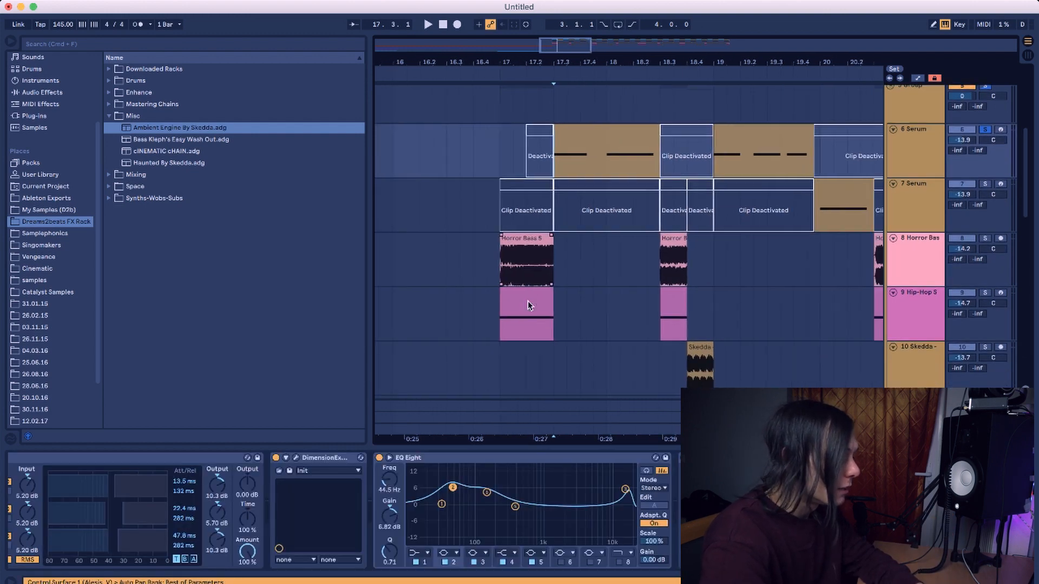
scroll(527, 301, right, 2)
click(443, 273)
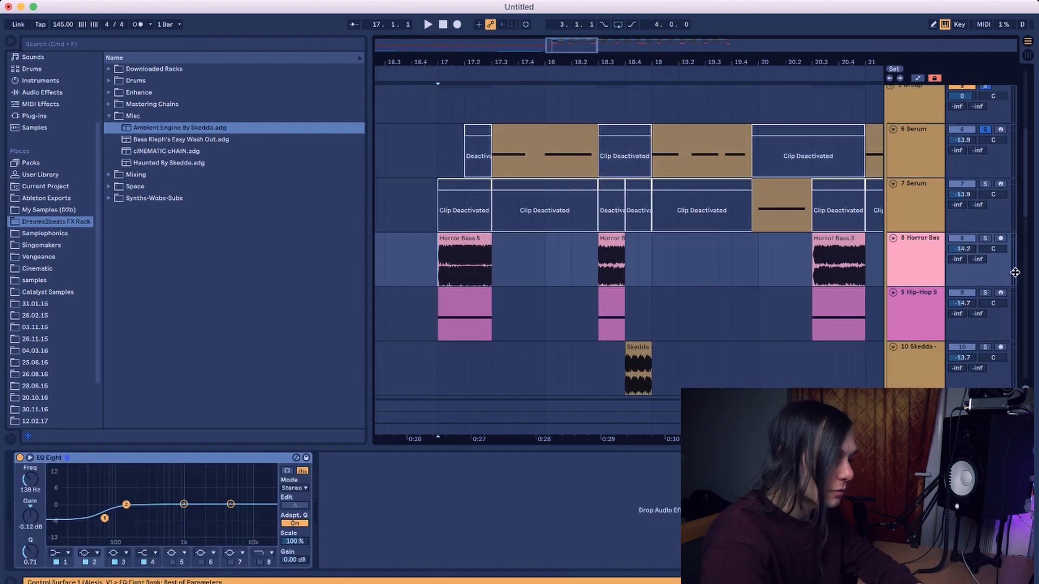
click(986, 239)
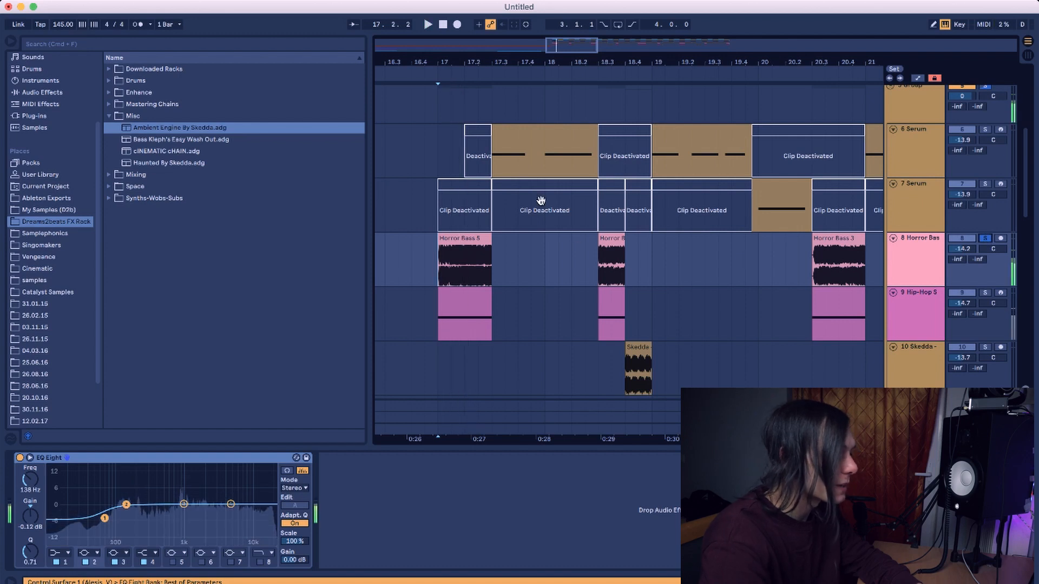
Switch the solo to the Serum track on track 6 and play its clip from 17.3
click(492, 161)
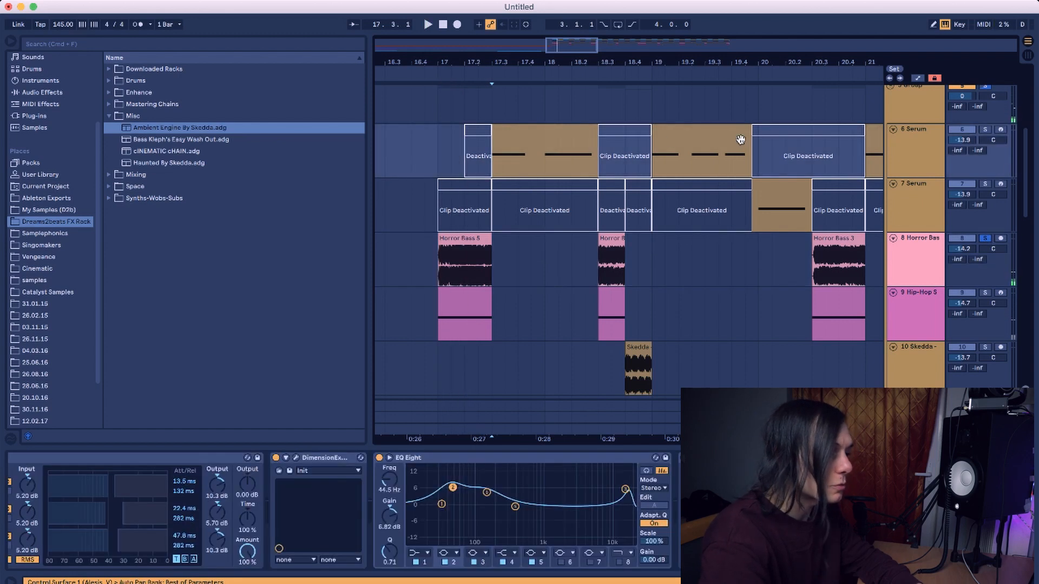
click(986, 130)
click(922, 133)
key(space)
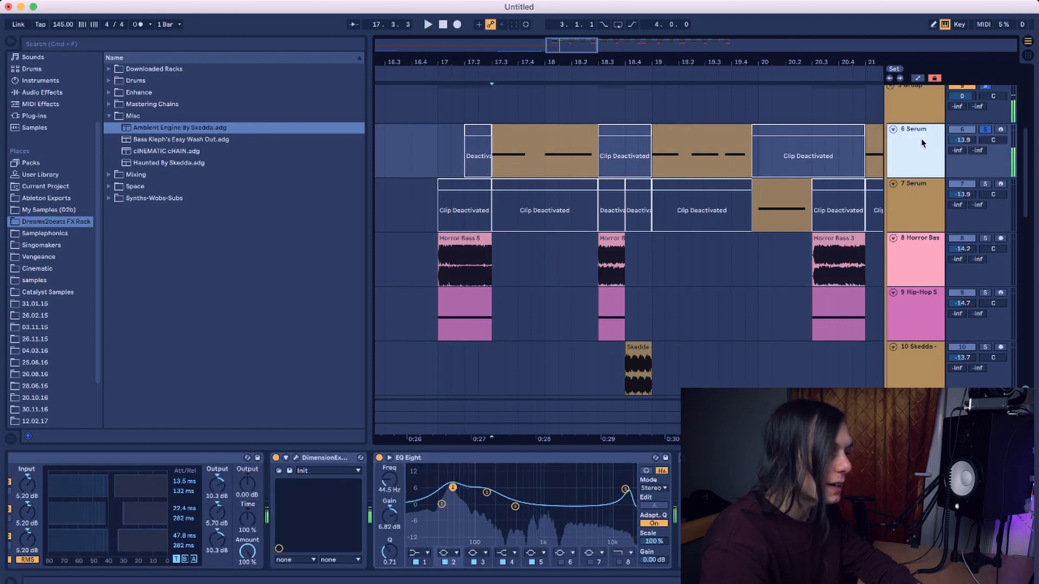
Open the Serum instrument on track 6, move its window up, and examine the oscillator, filter and LFO settings before closing it
scroll(57, 501, up, 5)
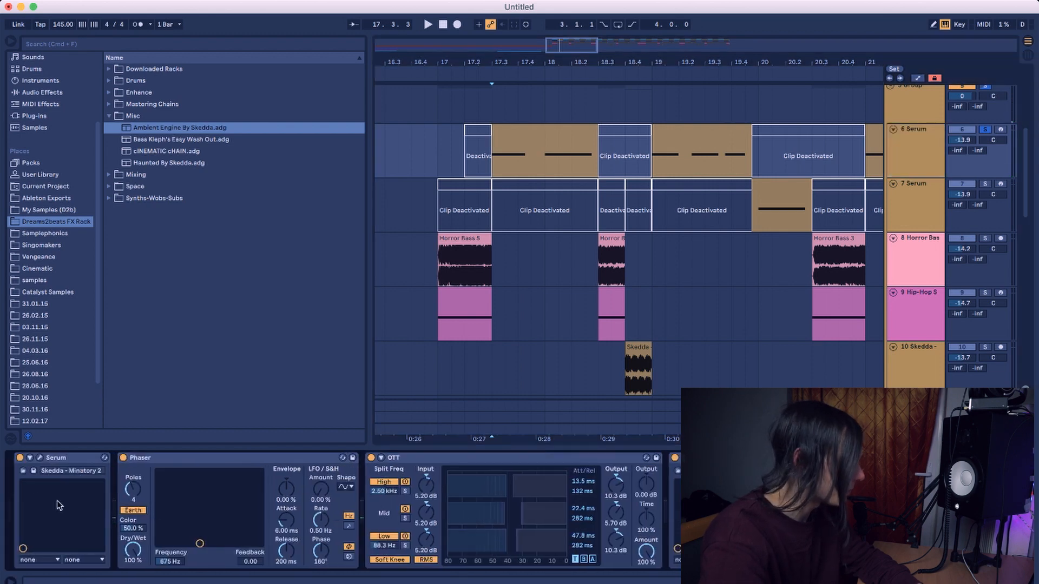
click(40, 459)
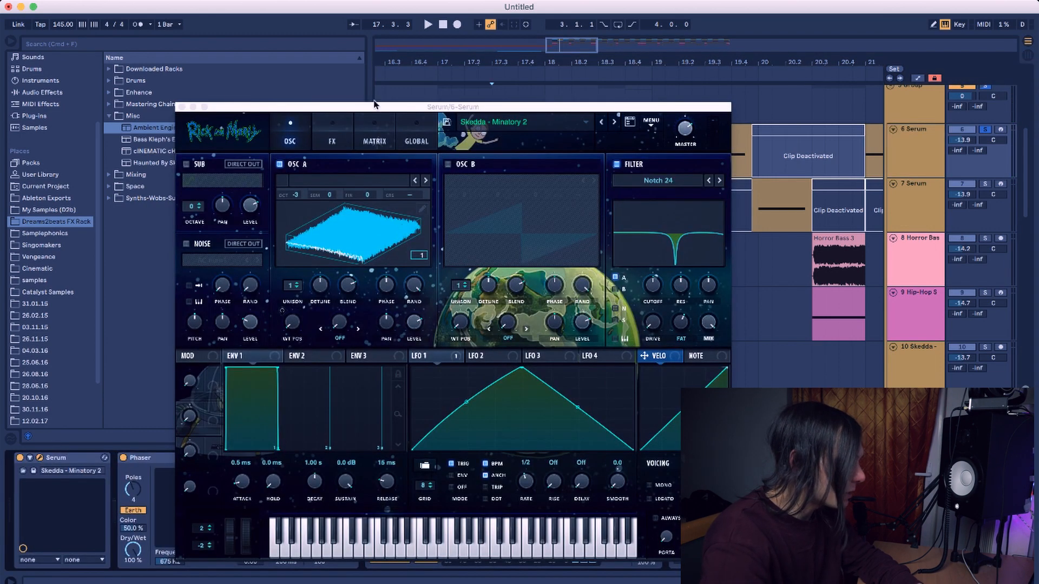
drag(373, 107, 373, 33)
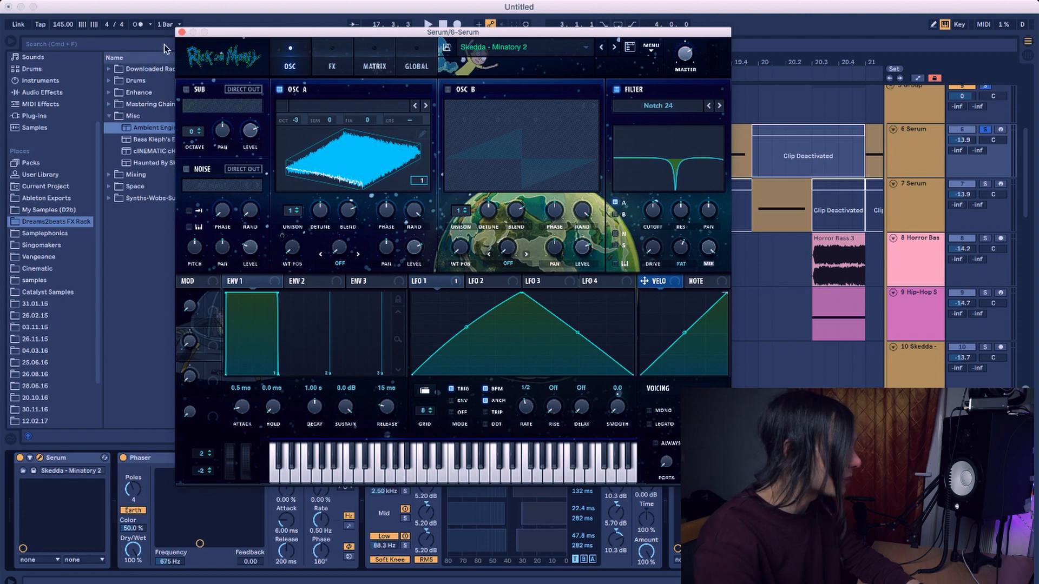
click(182, 34)
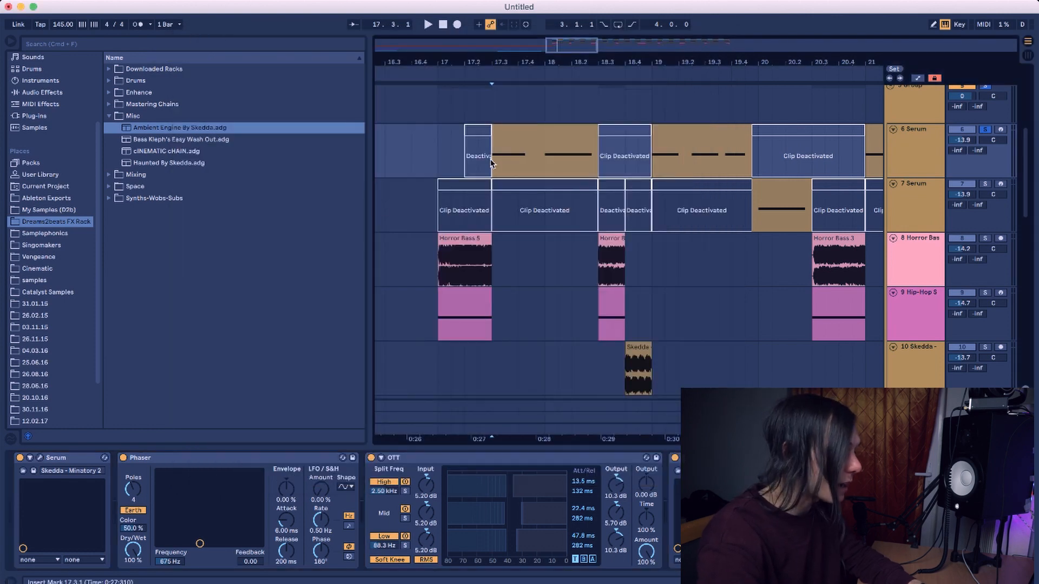
Unsolo and arm track 6, with its Serum instrument reopened to check oscillator A's wavetable position
click(985, 129)
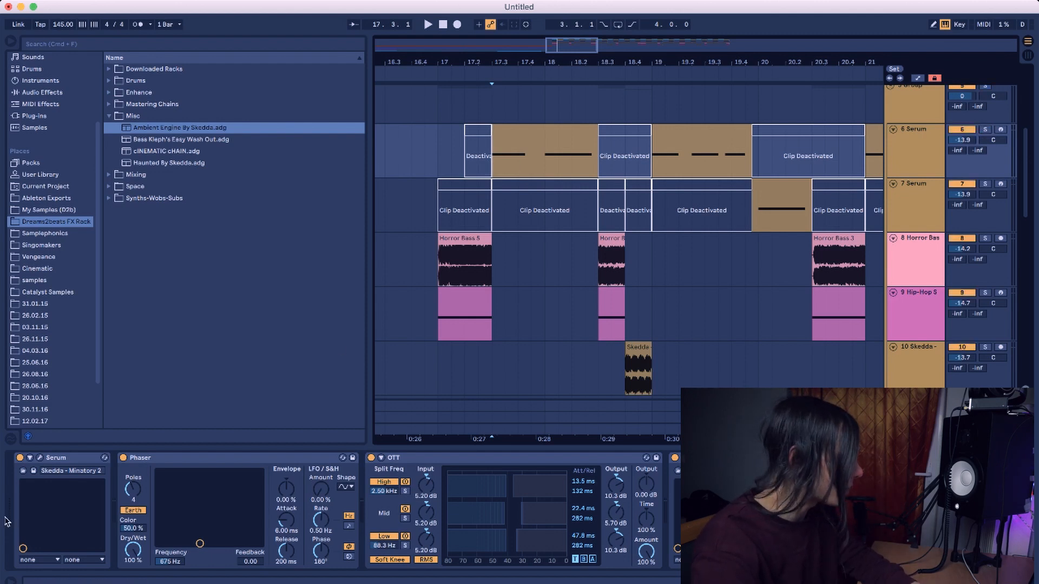
click(40, 459)
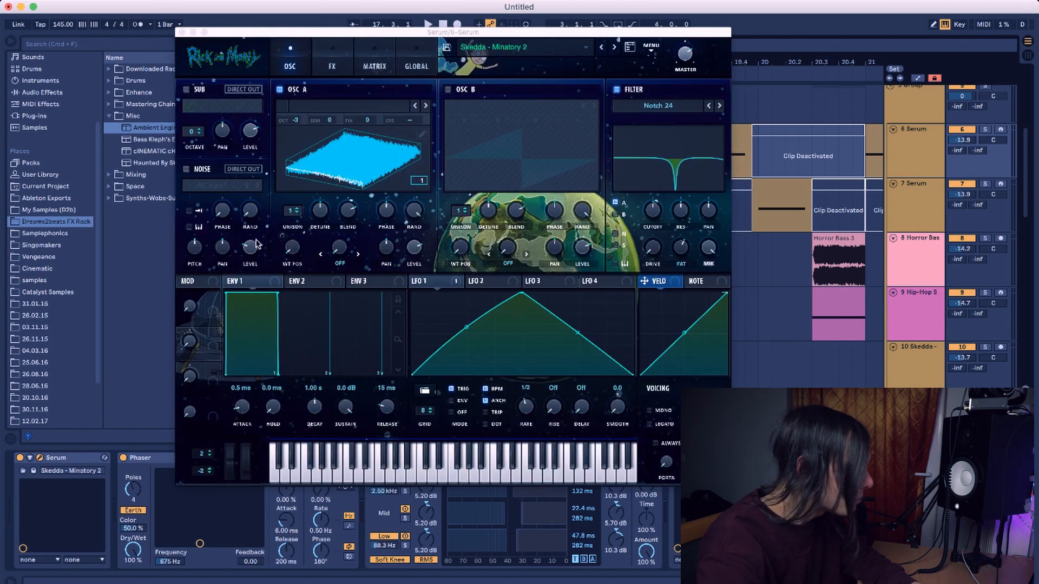
click(292, 249)
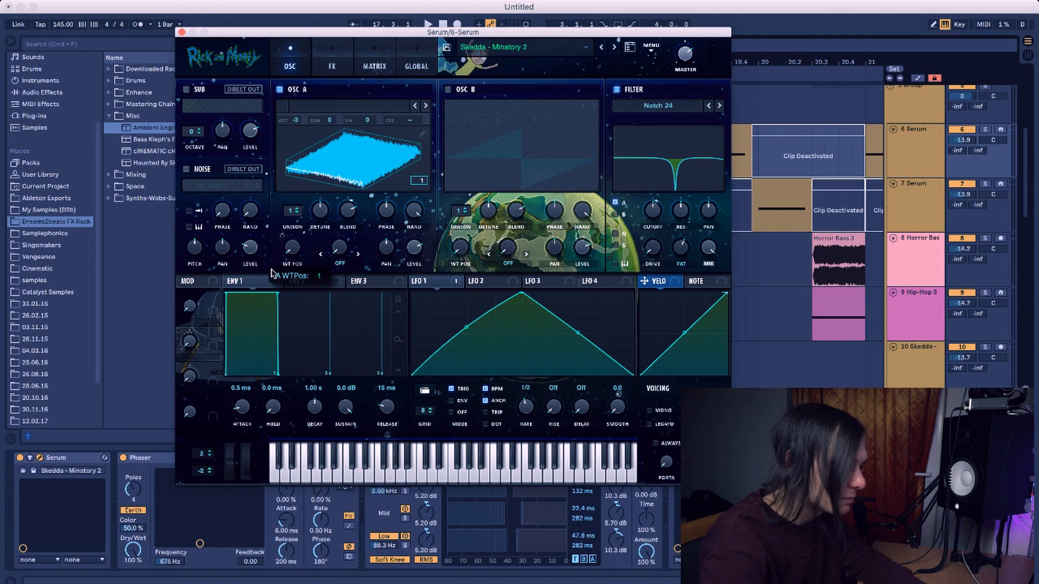
click(918, 142)
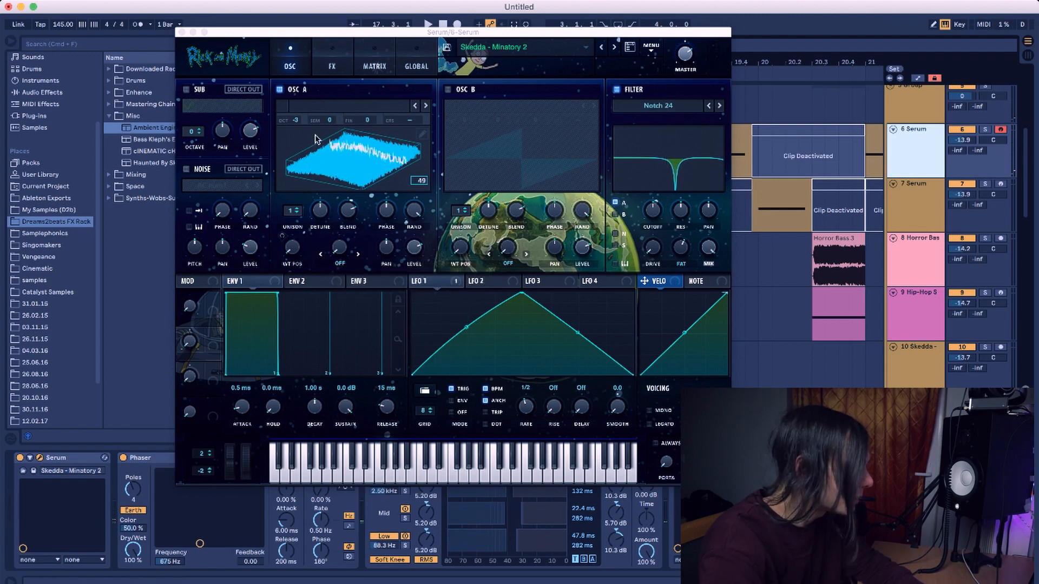
Review Serum's effects page with Distortion and Compressor, return to the oscillator page, and close the instrument window
click(342, 41)
click(332, 59)
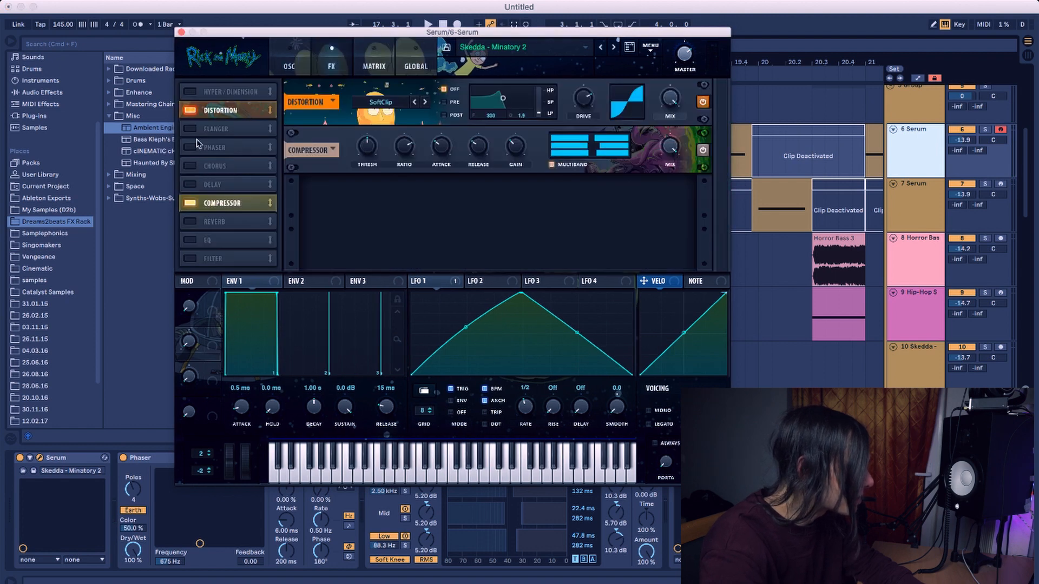
click(286, 66)
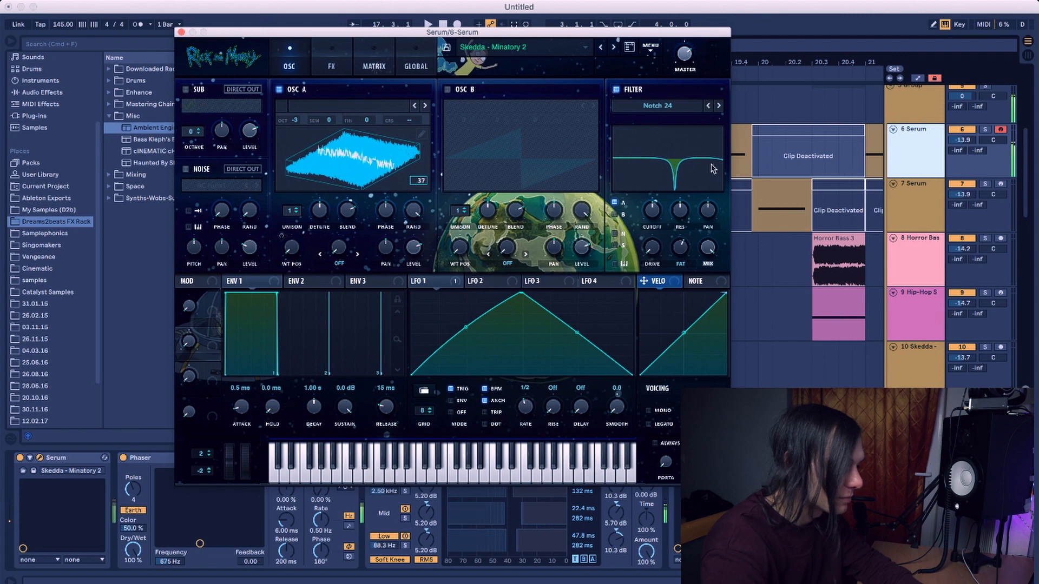
click(896, 148)
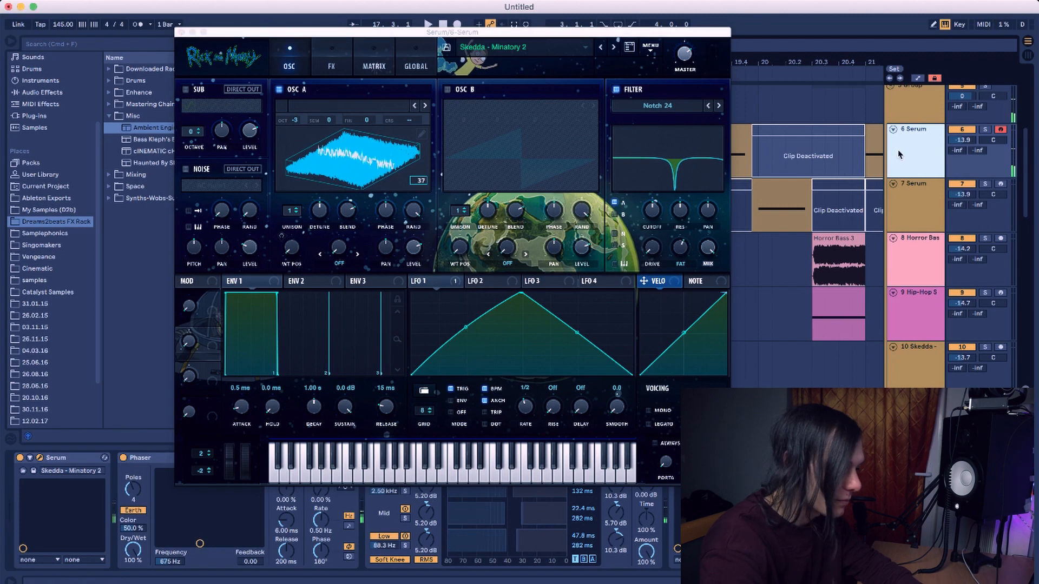
click(182, 32)
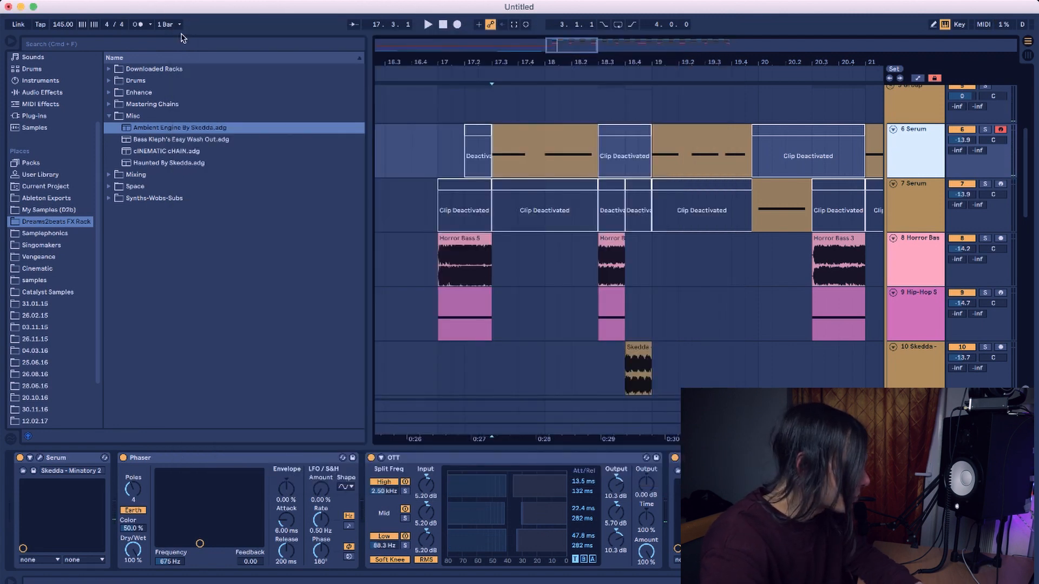
Solo track 6, listen to it with the Phaser switched off, and switch the Phaser back on
click(141, 459)
click(123, 458)
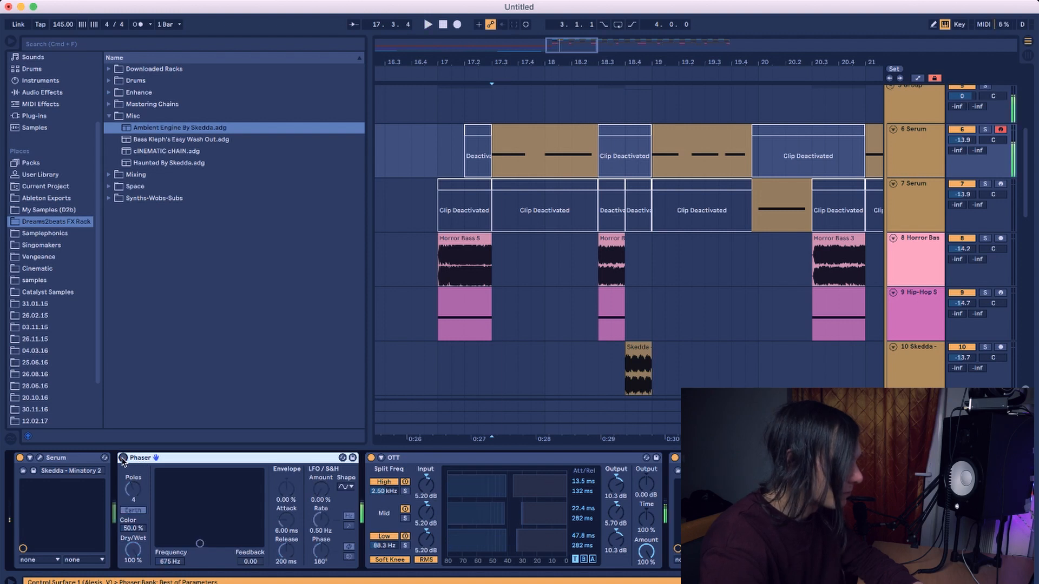
click(985, 130)
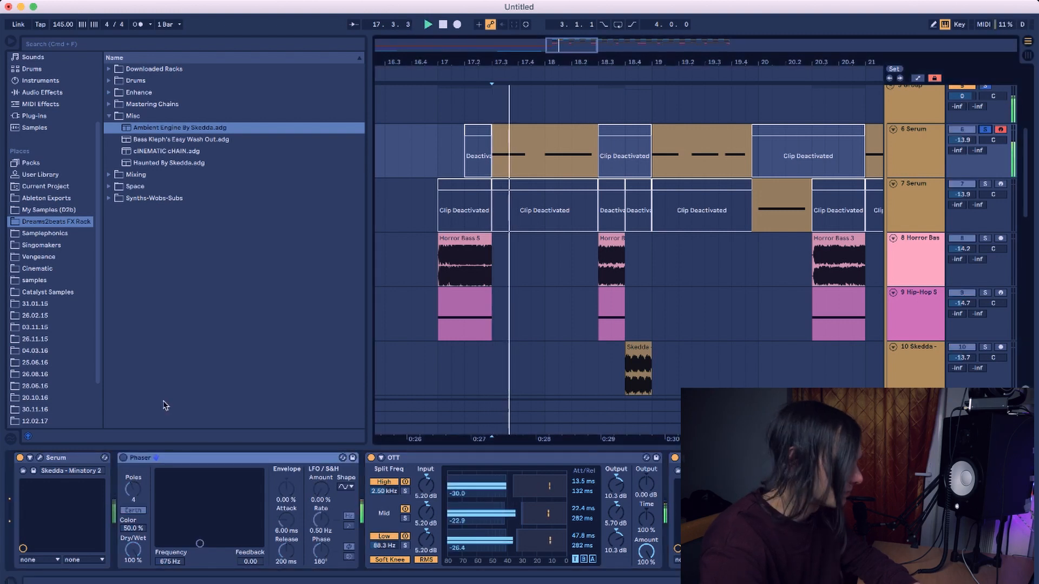
click(123, 458)
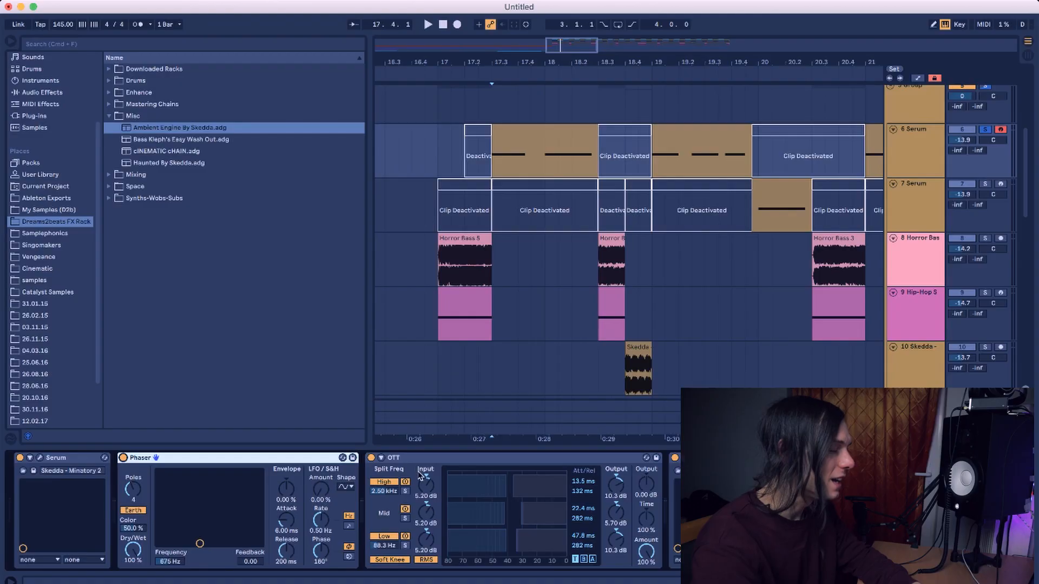
Go through the OTT, Dimension Expander and EQ Eight devices in track 6's effect chain
click(418, 463)
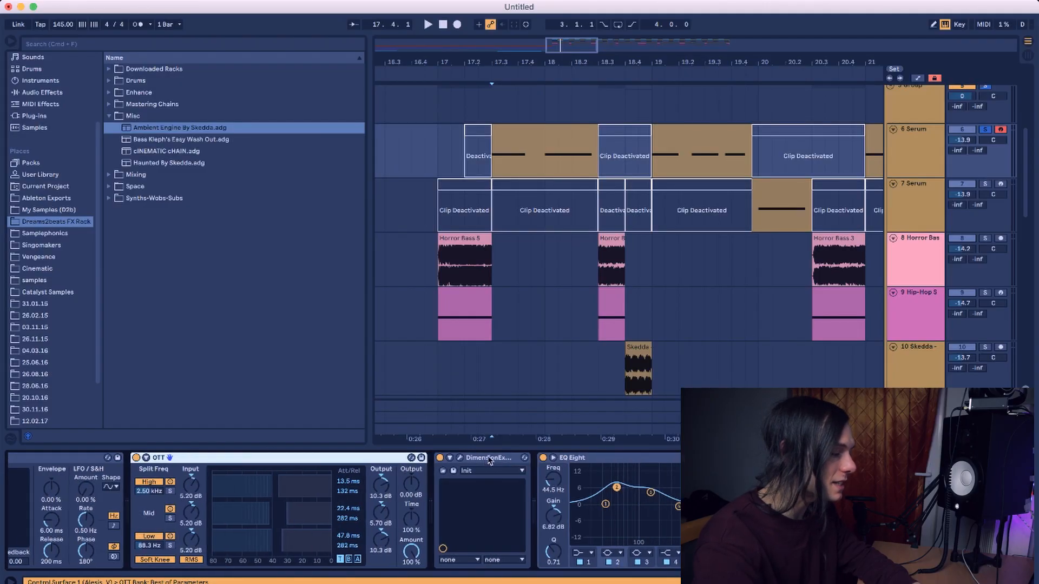
click(485, 460)
click(495, 460)
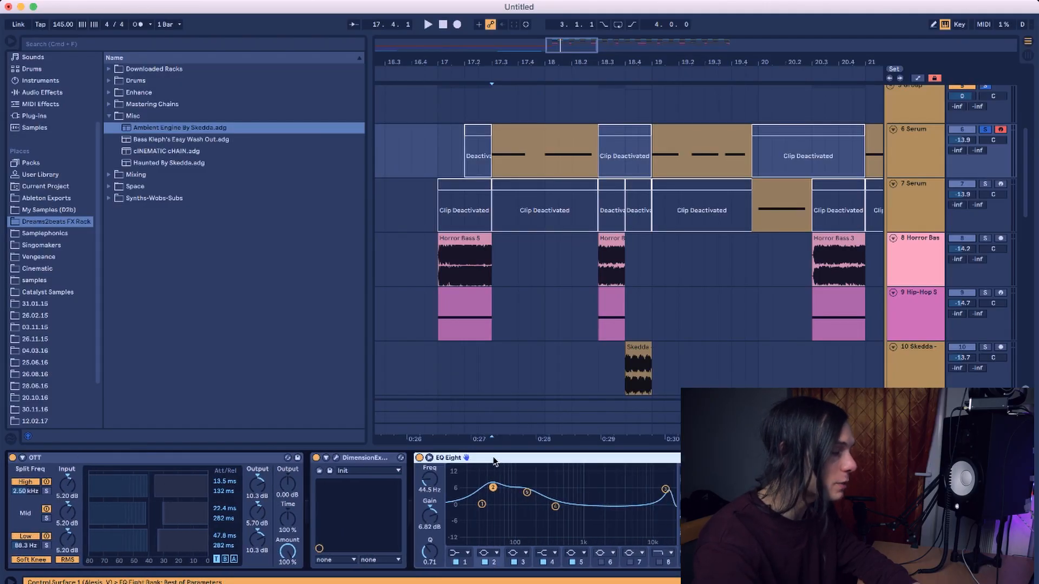
Solo the Hip-Hop Sub Bass track and play its clip from bar 17
click(479, 301)
click(985, 293)
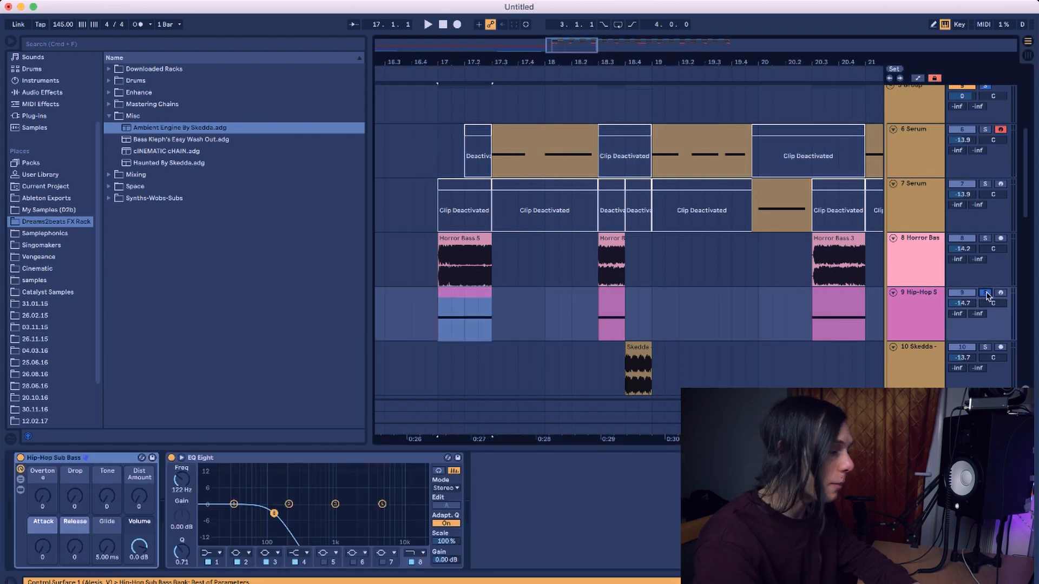
key(space)
key(space)
Set band 2 of track 6's EQ Eight to 43.5 Hz and 7.07 dB and play the soloed Serum from 17.3
click(985, 130)
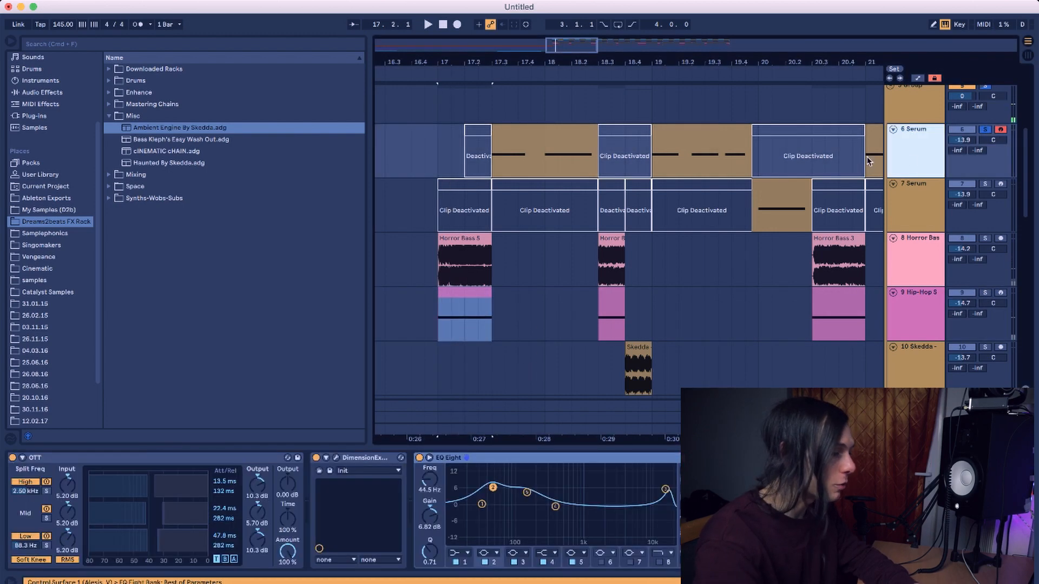
click(491, 158)
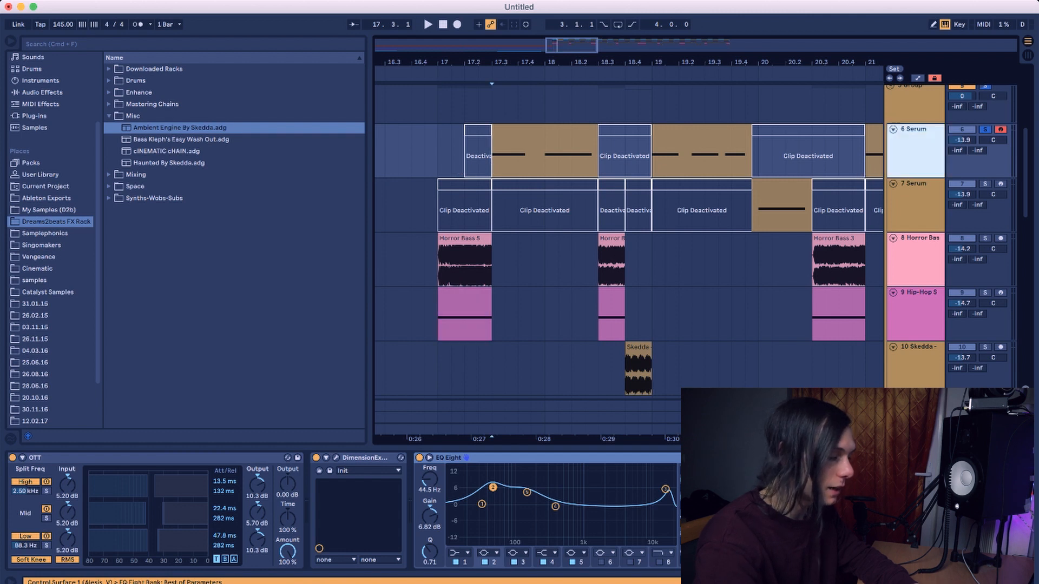
scroll(357, 512, right, 3)
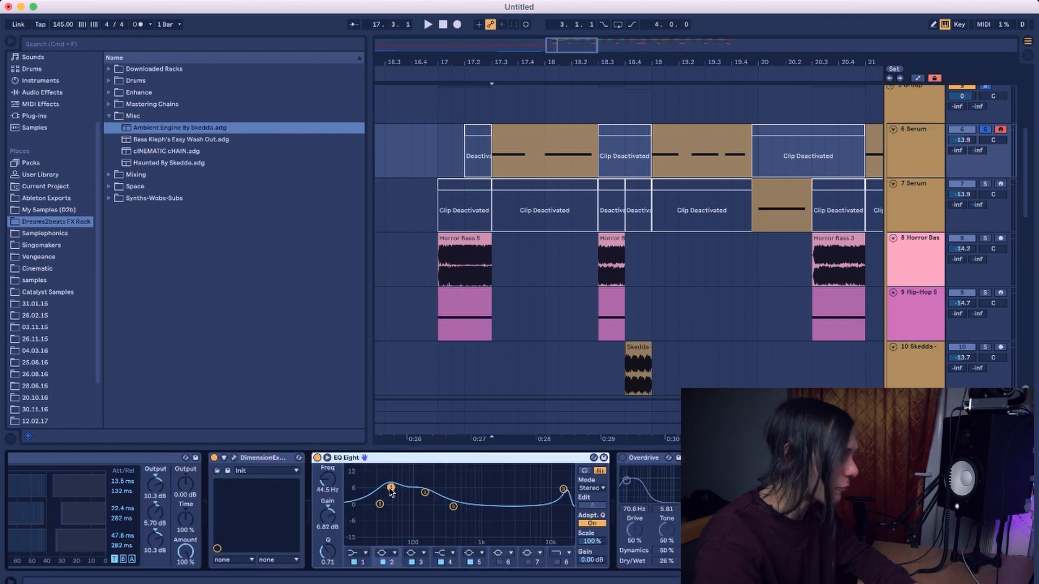
drag(391, 489, 392, 490)
key(space)
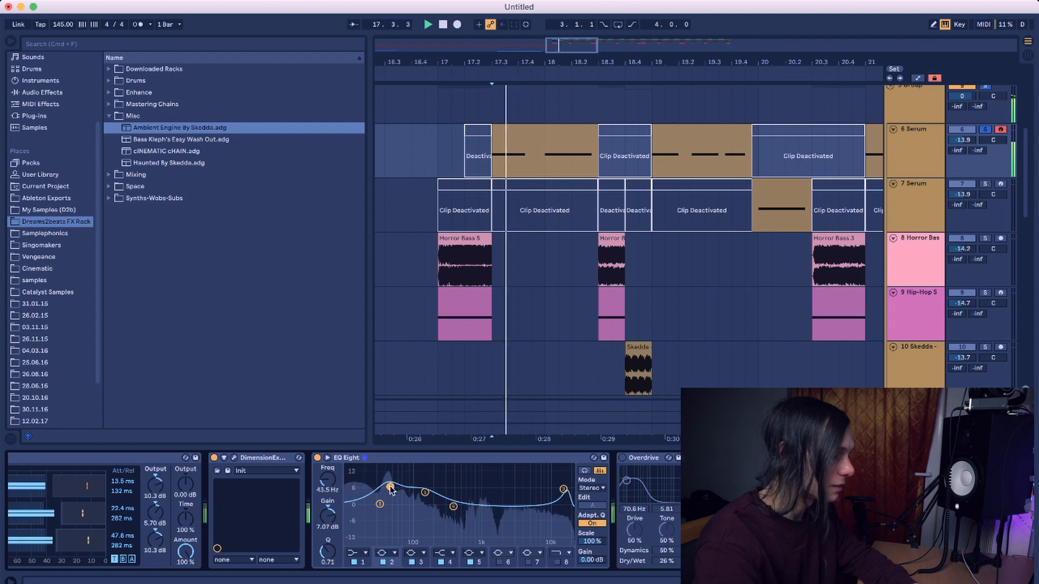
key(space)
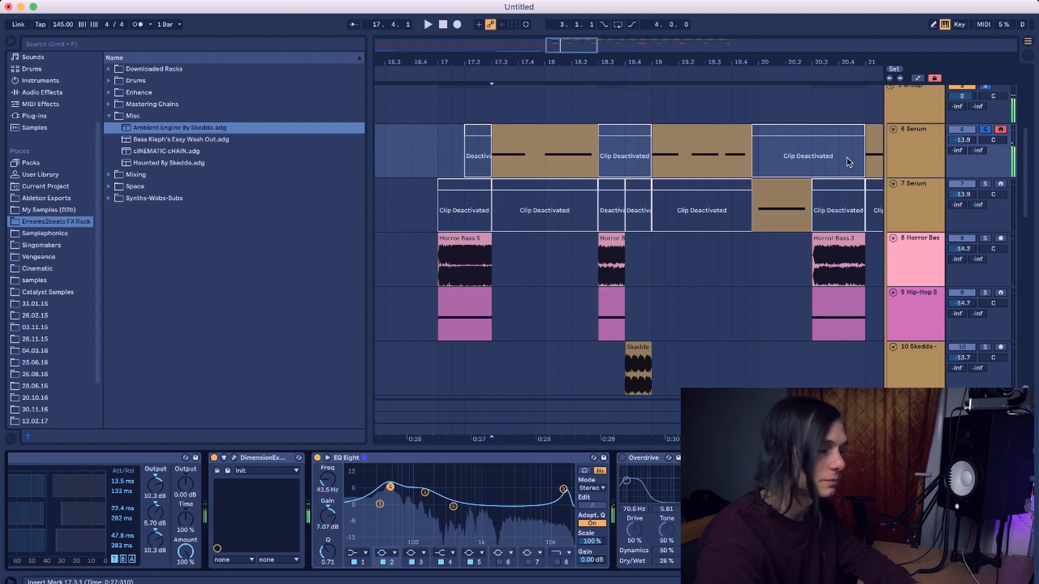
Select the Hip-Hop Sub Bass clip at bar 17, listen to it, and view the bass clips up to bar 21
click(467, 294)
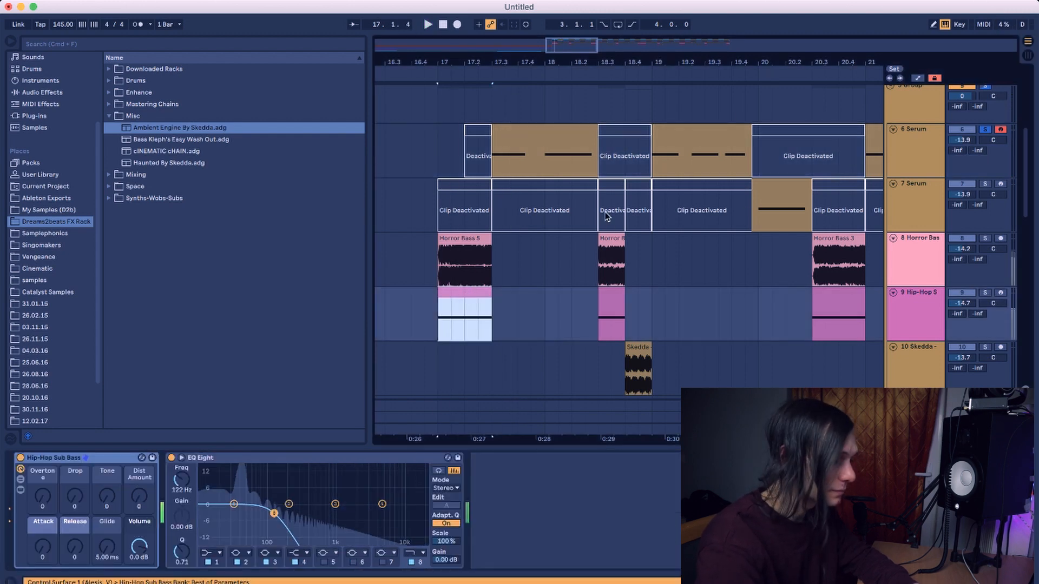
scroll(607, 216, down, 2)
scroll(558, 219, right, 2)
scroll(555, 219, up, 3)
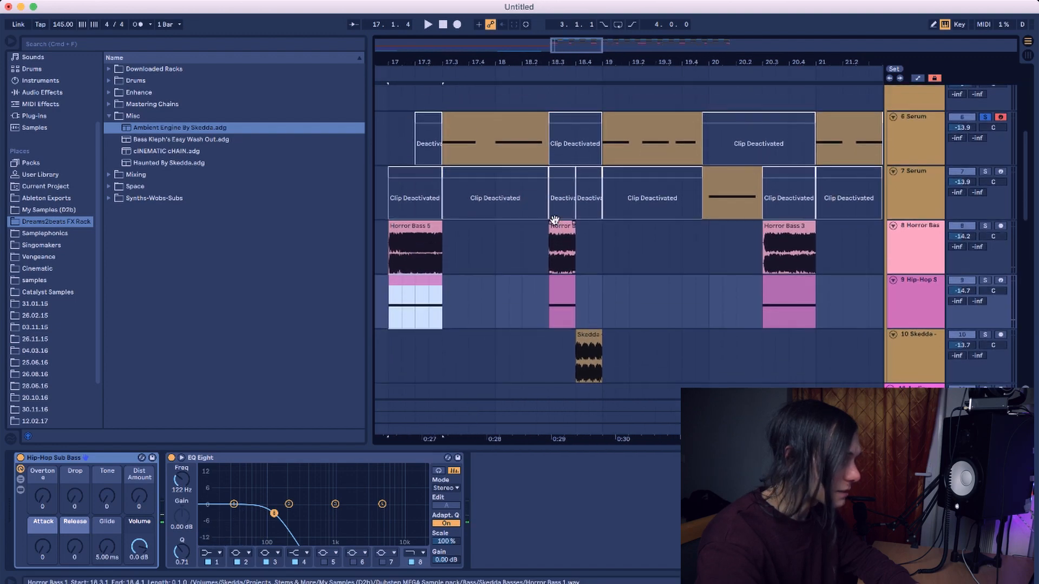
Solo the Serum track on track 7, play its clip from 19.4.4, and show its EQ Eight
click(709, 244)
scroll(701, 242, right, 2)
scroll(701, 242, down, 1)
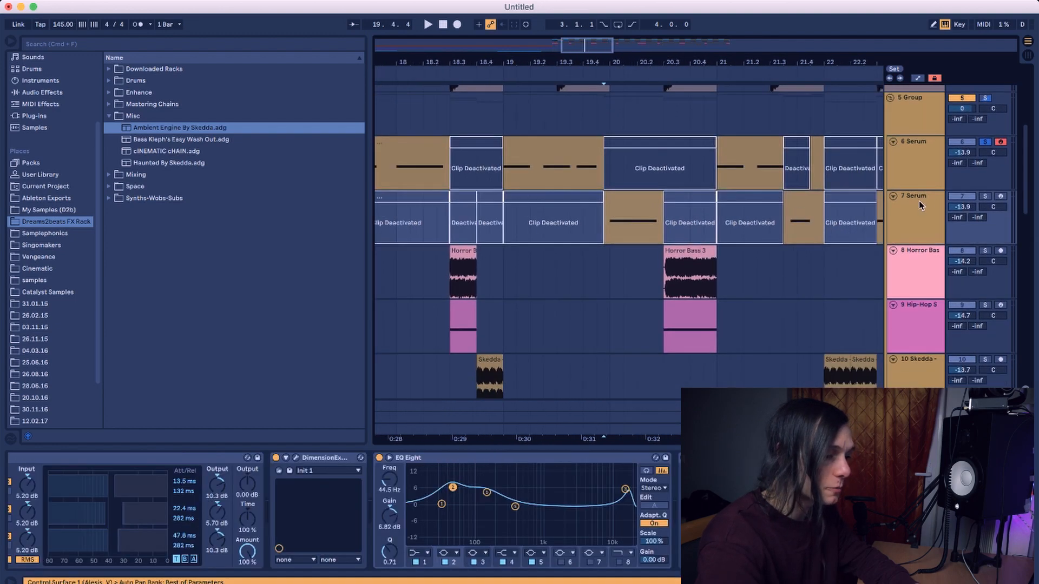
click(892, 217)
key(space)
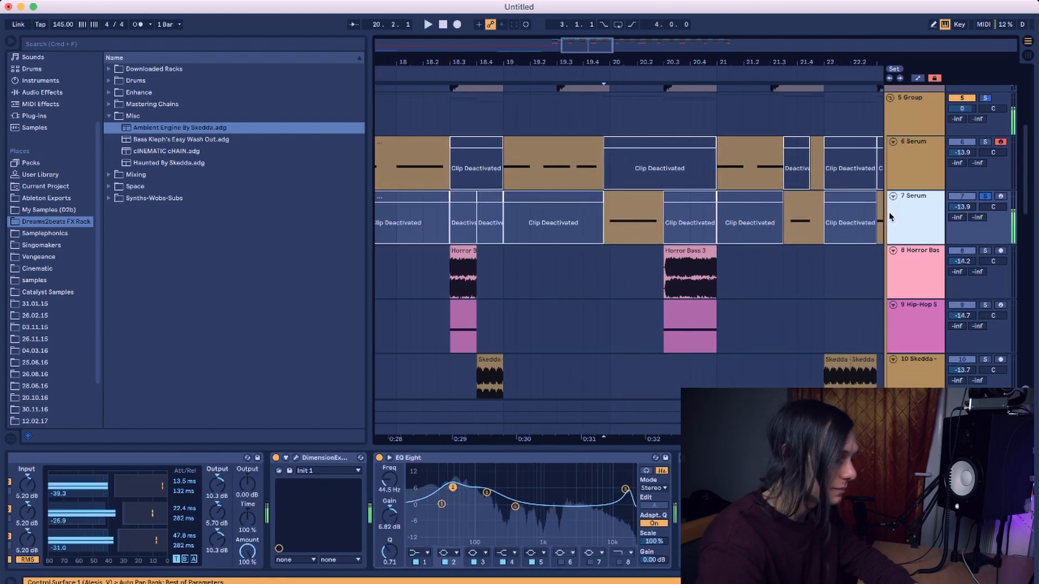
click(558, 459)
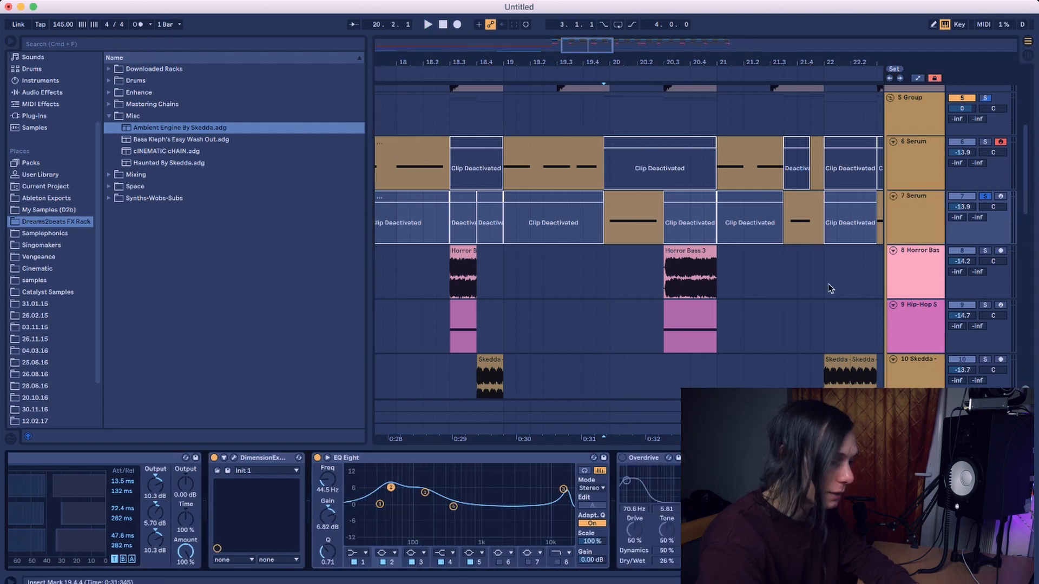
Play the soloed track 7 Serum clip from 24.3
scroll(662, 307, right, 5)
scroll(662, 307, down, 1)
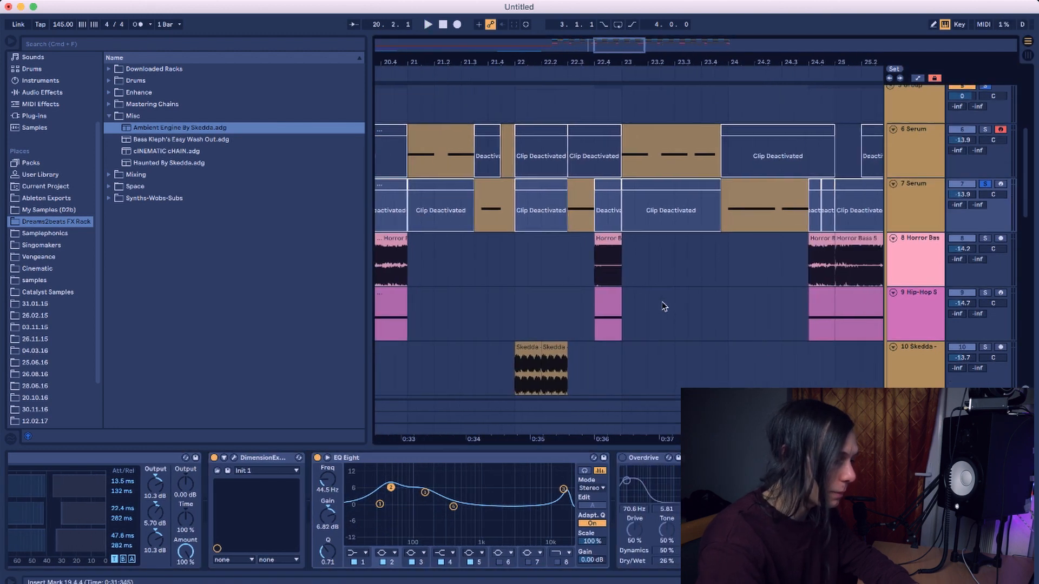
click(728, 226)
key(space)
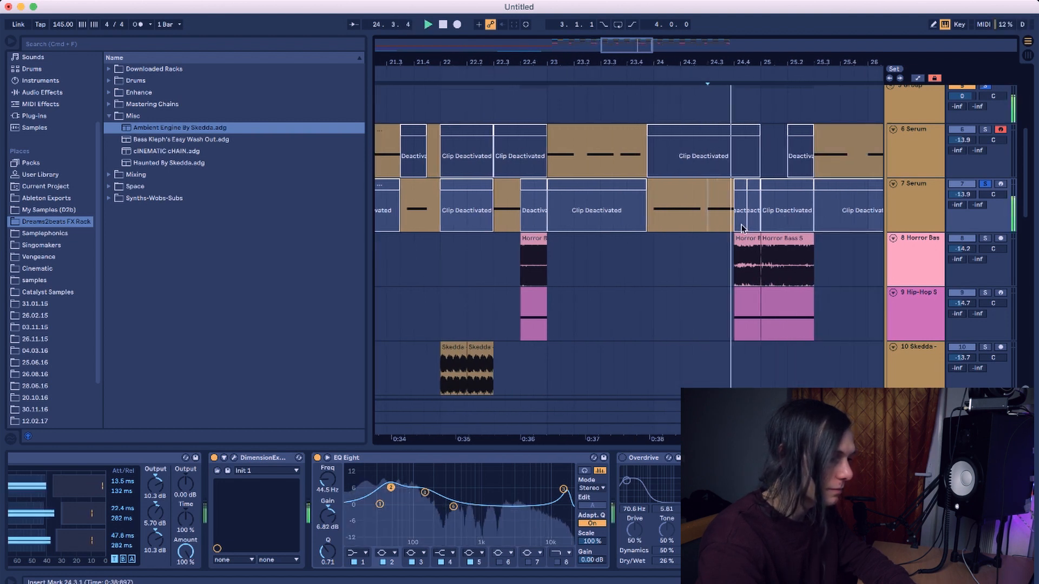
Arm the Serum track on track 7 and play notes on it, with the computer keyboard's octave range at C3 to D4
click(1001, 184)
key(a)
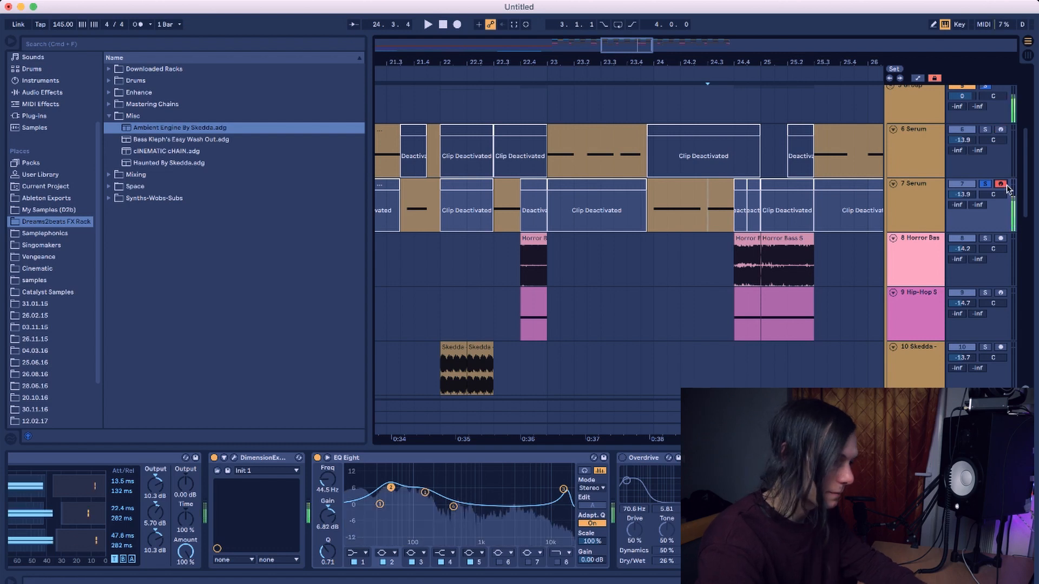
key(x)
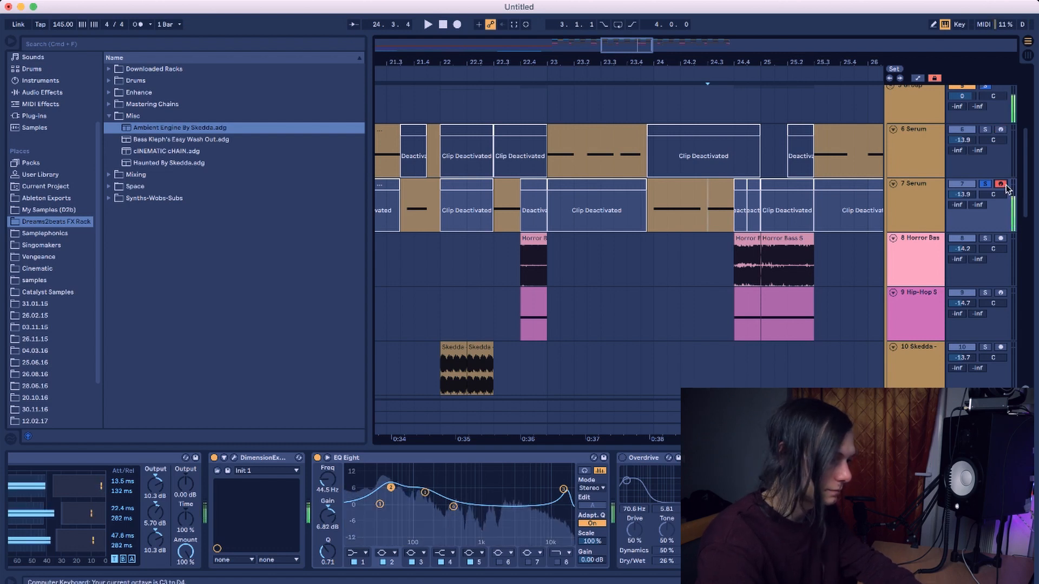
click(918, 200)
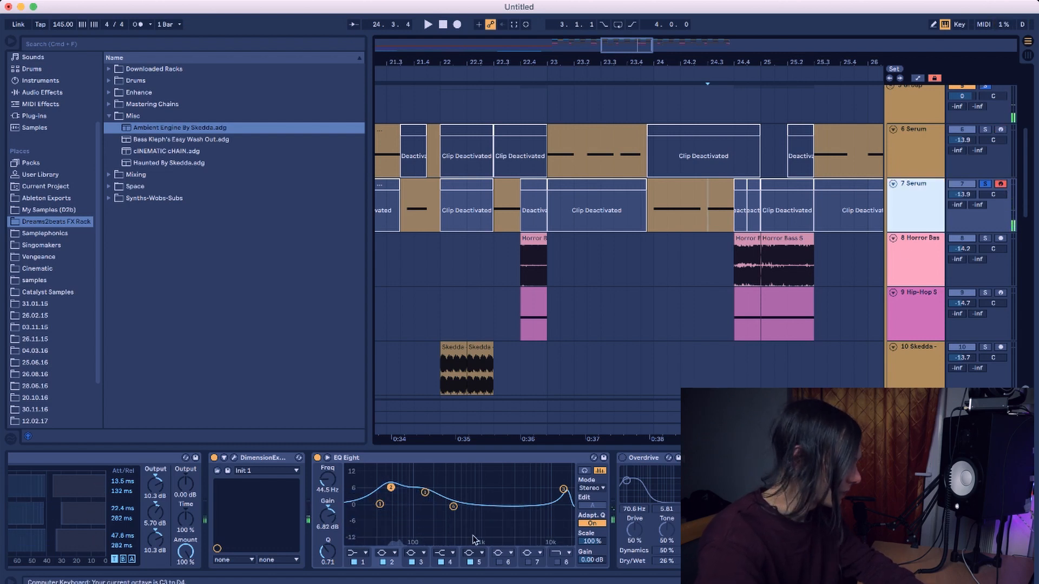
Open the Serum instrument on track 7 and examine the wavetable positions of oscillators A and B and LFO 1
scroll(461, 528, left, 10)
click(39, 458)
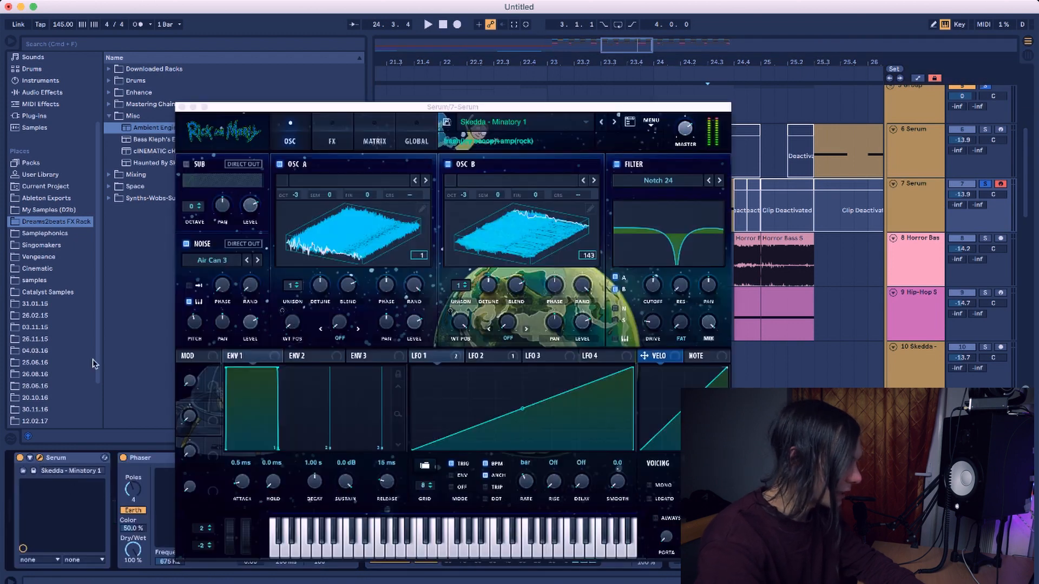
drag(380, 107, 381, 26)
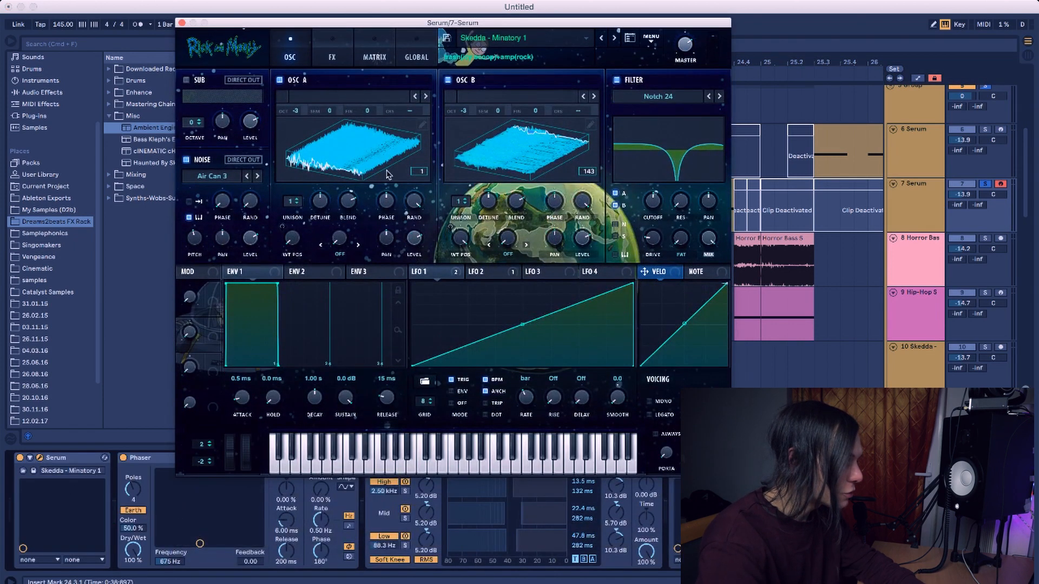
drag(289, 252, 307, 273)
drag(462, 249, 428, 314)
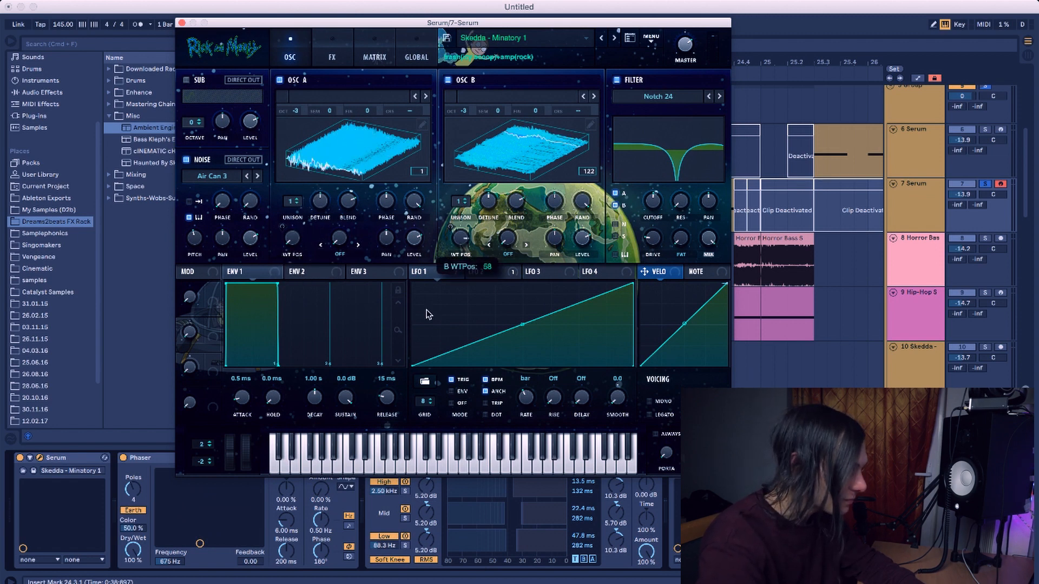
drag(432, 271, 430, 309)
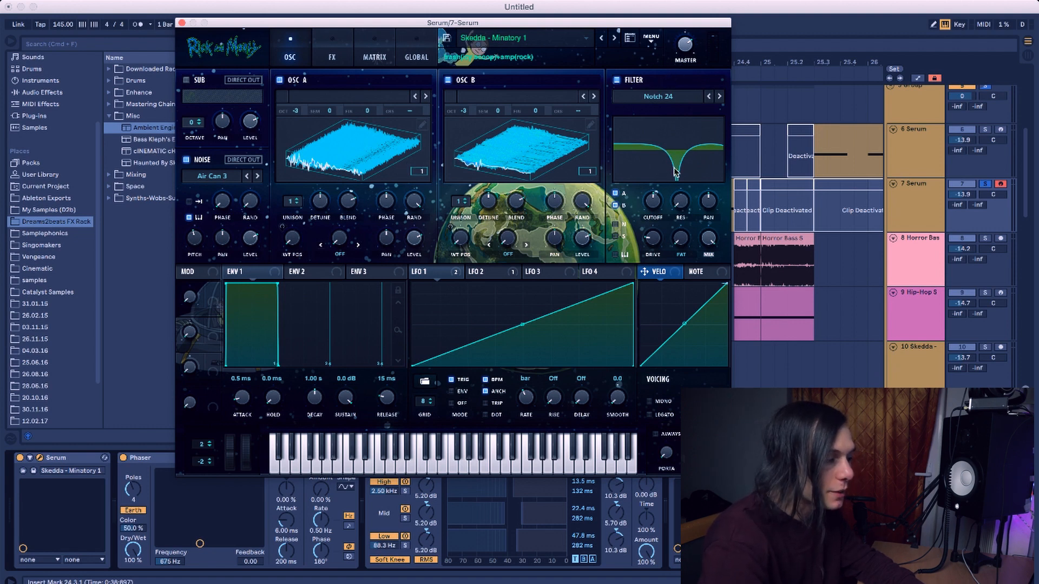
Compare the sound with Serum's main Notch 24 filter switched off and back on
click(616, 81)
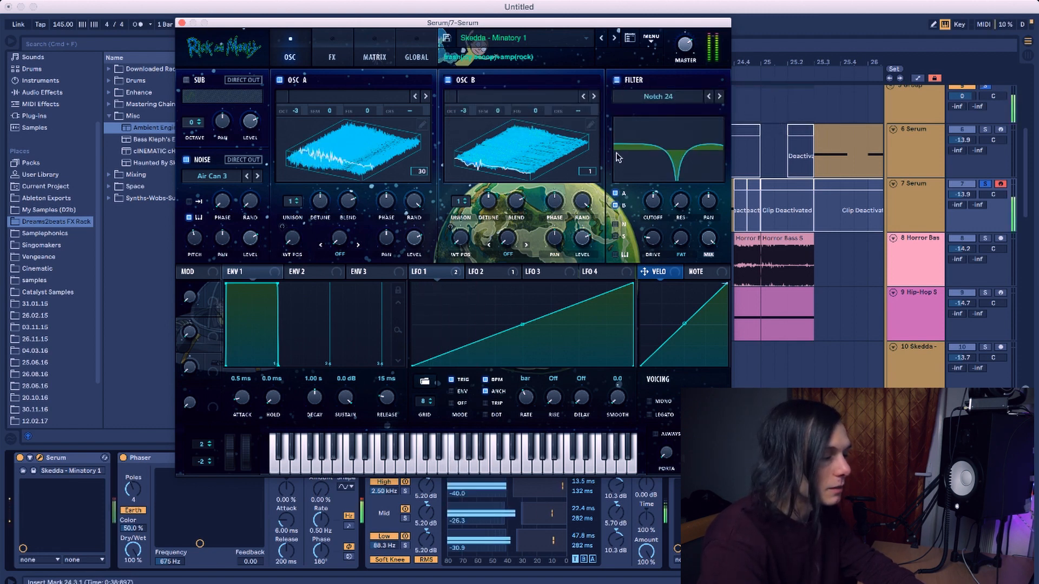
click(615, 79)
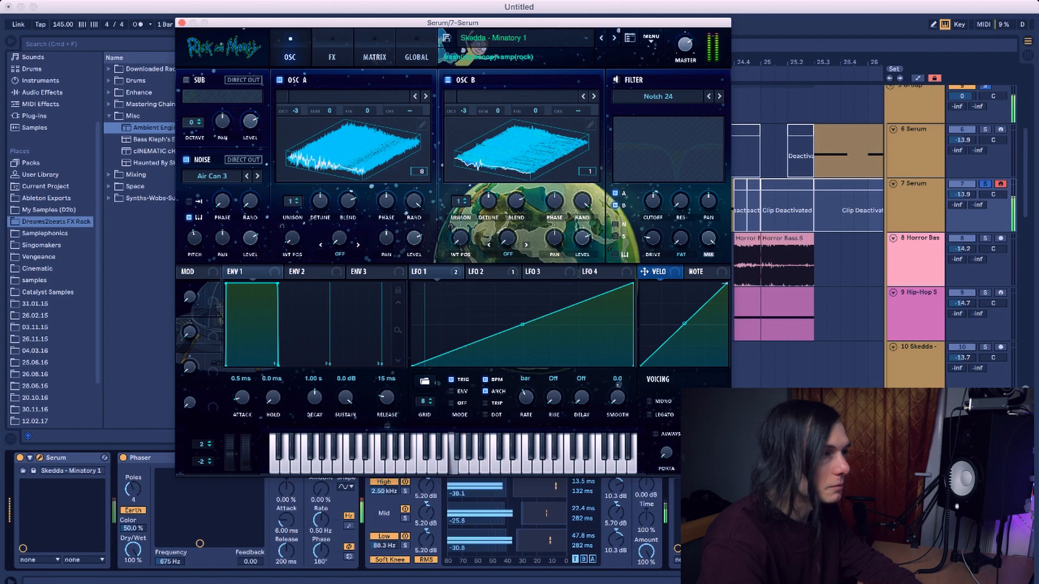
click(616, 78)
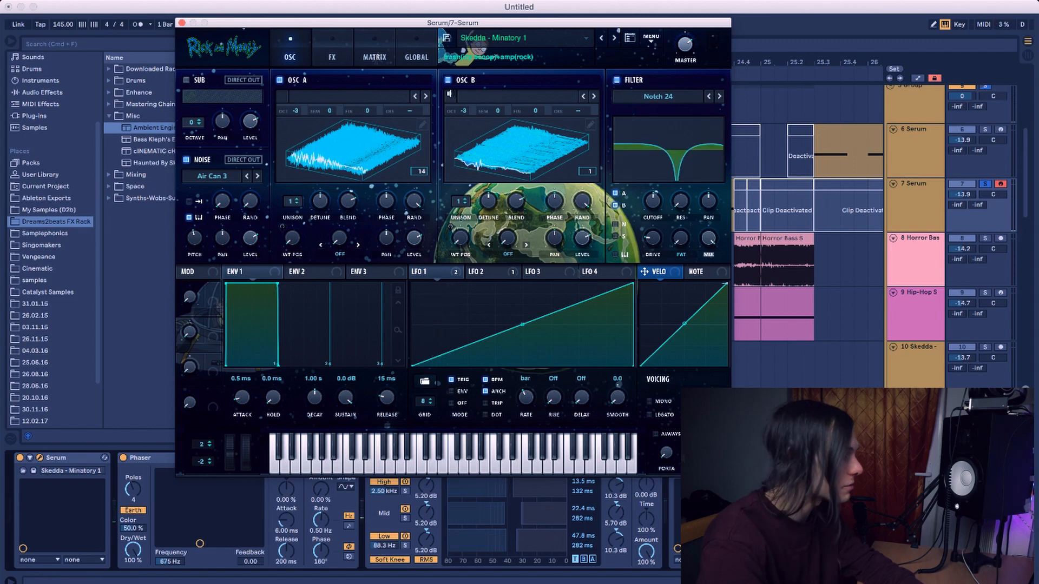
Compare the sound with the Notch 24 filter in Serum's effects off and on, and show the modulation matrix
click(332, 58)
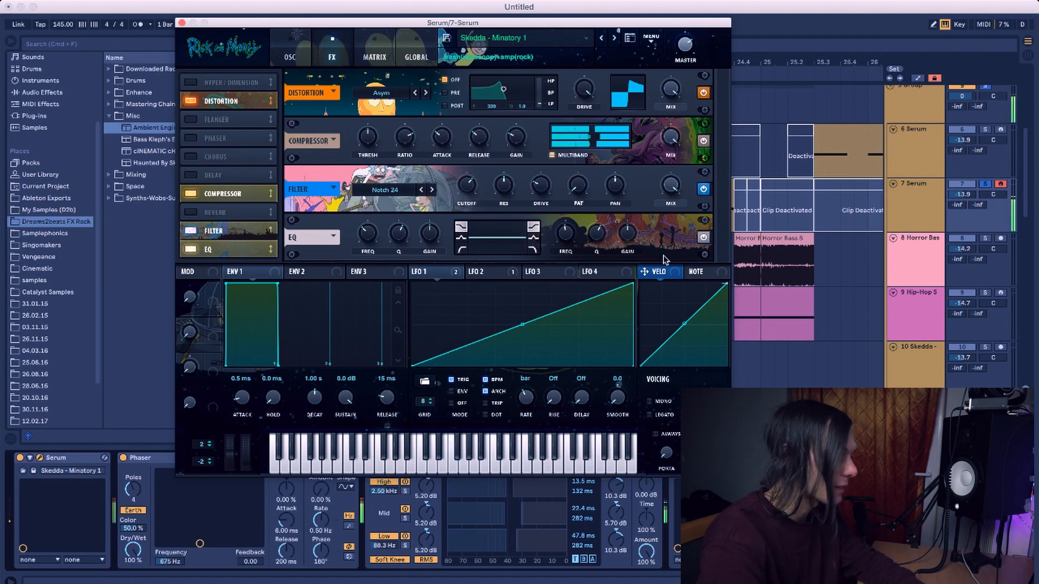
click(703, 189)
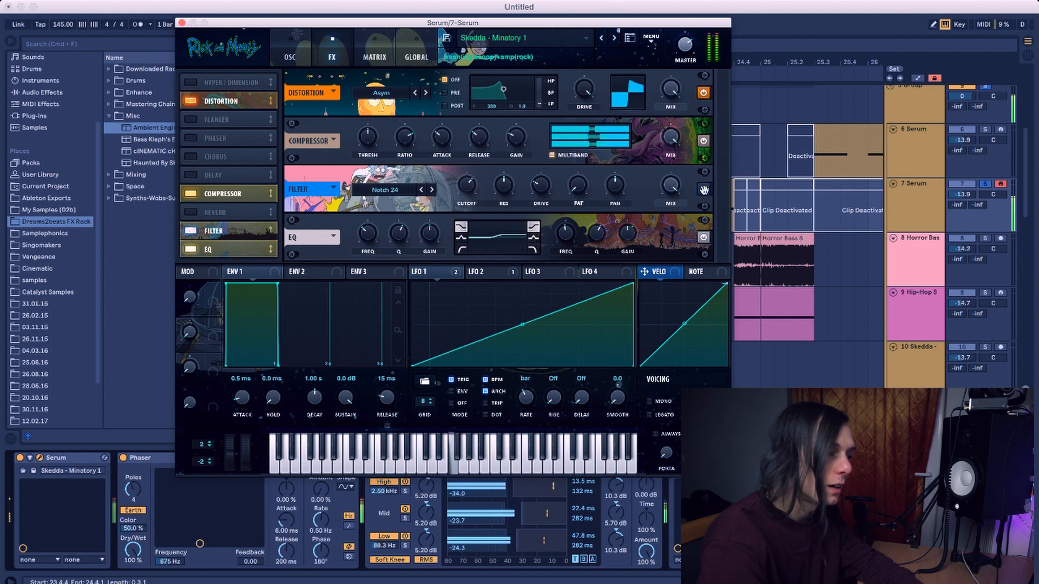
click(703, 190)
click(703, 190)
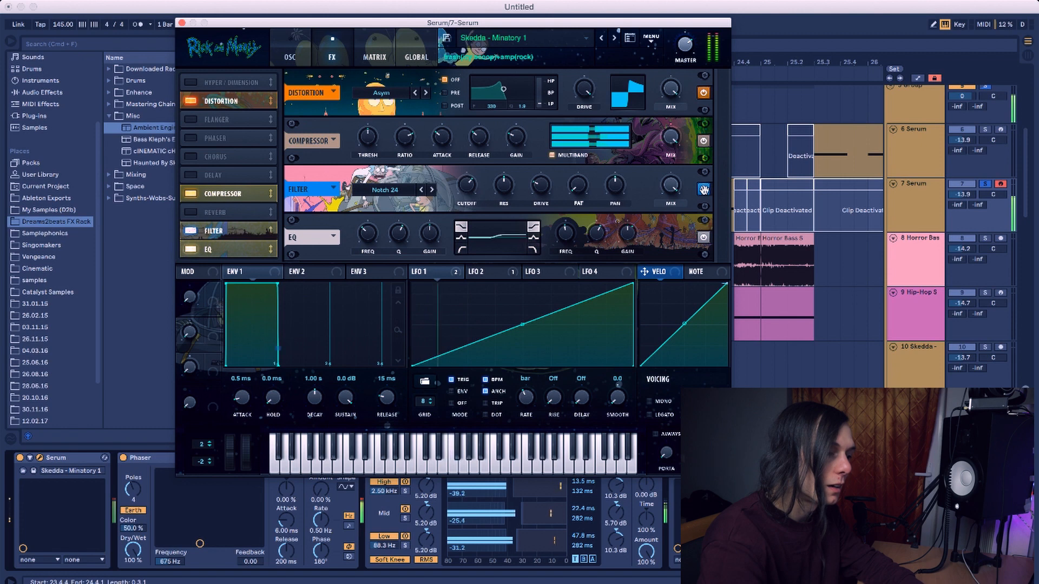
click(373, 50)
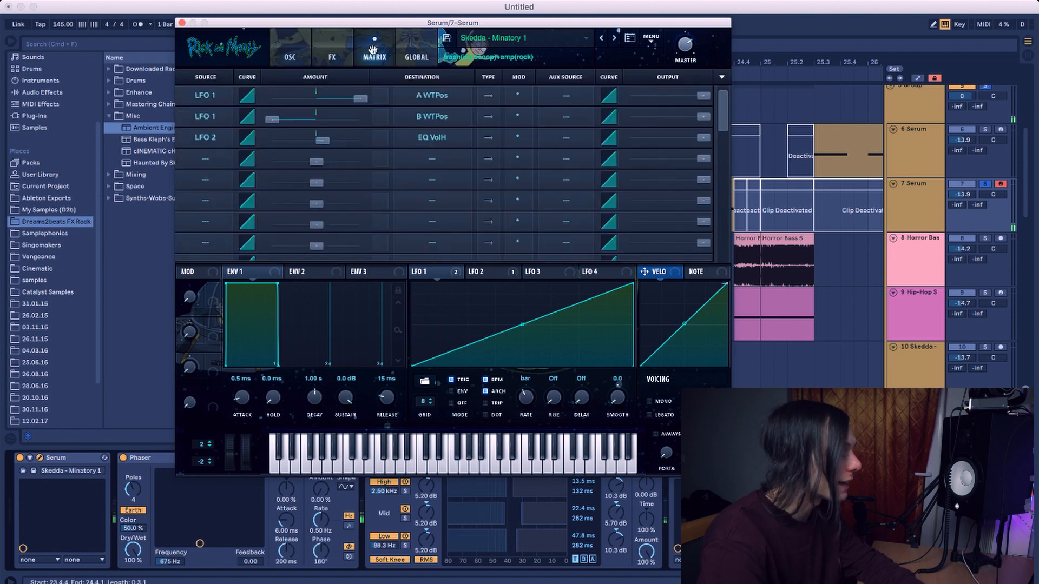
Listen to Serum's Air Can 3 noise with oscillators A and B temporarily off, restore both oscillators, and close the plugin window
click(277, 52)
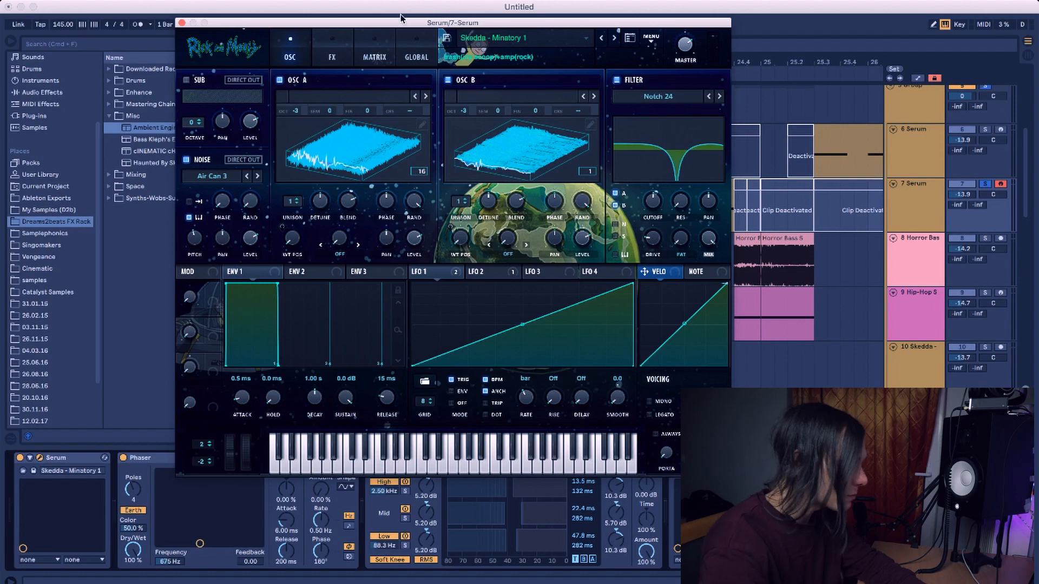
drag(401, 25, 400, 14)
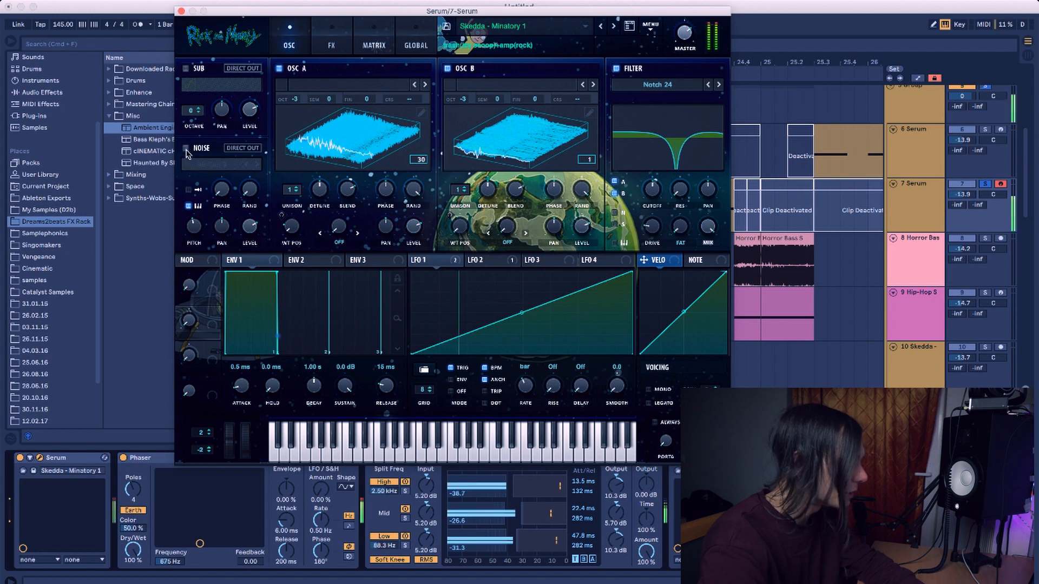
click(279, 68)
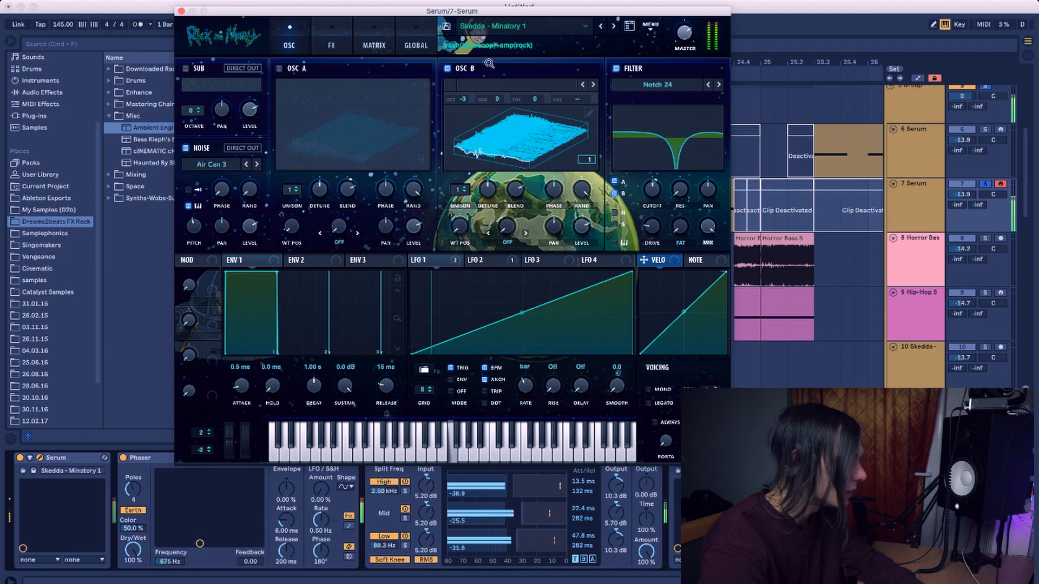
click(448, 69)
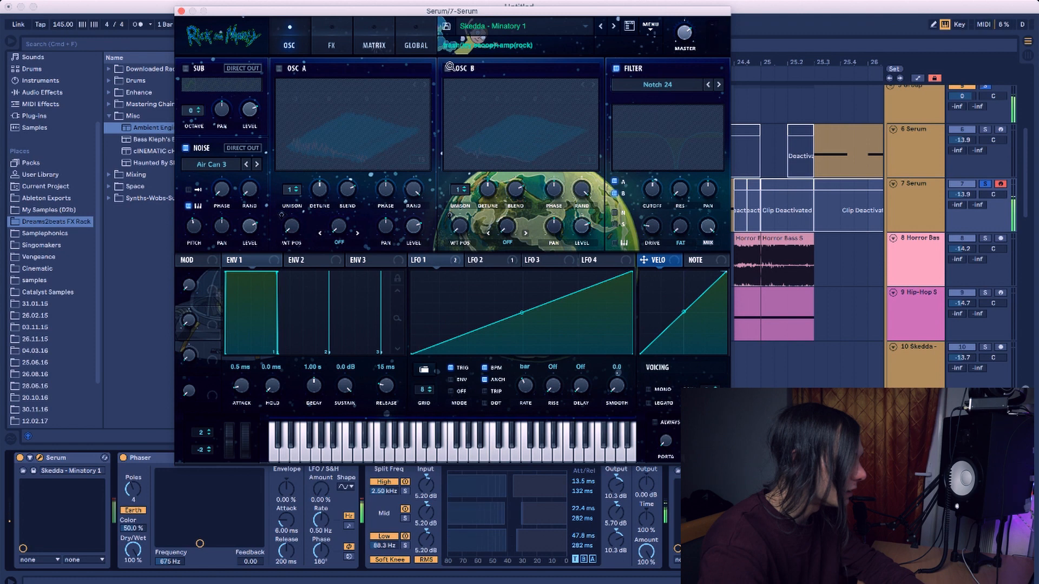
click(331, 44)
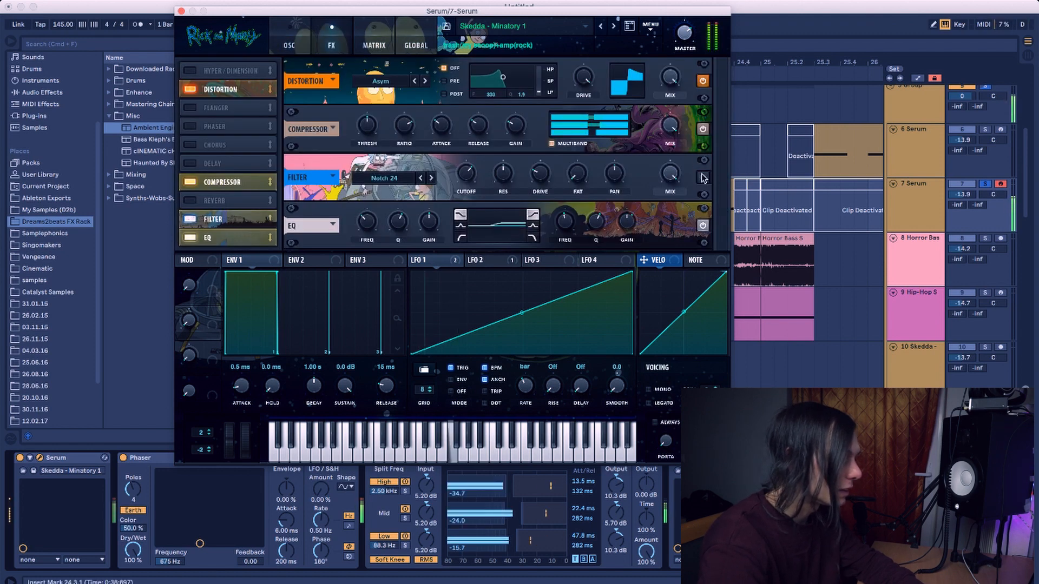
click(298, 41)
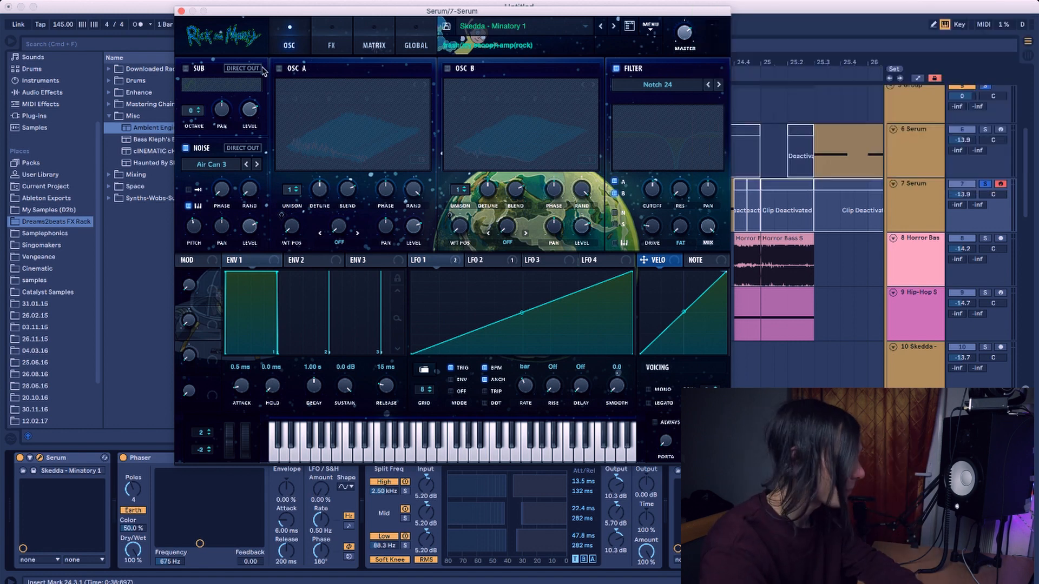
click(279, 68)
click(448, 69)
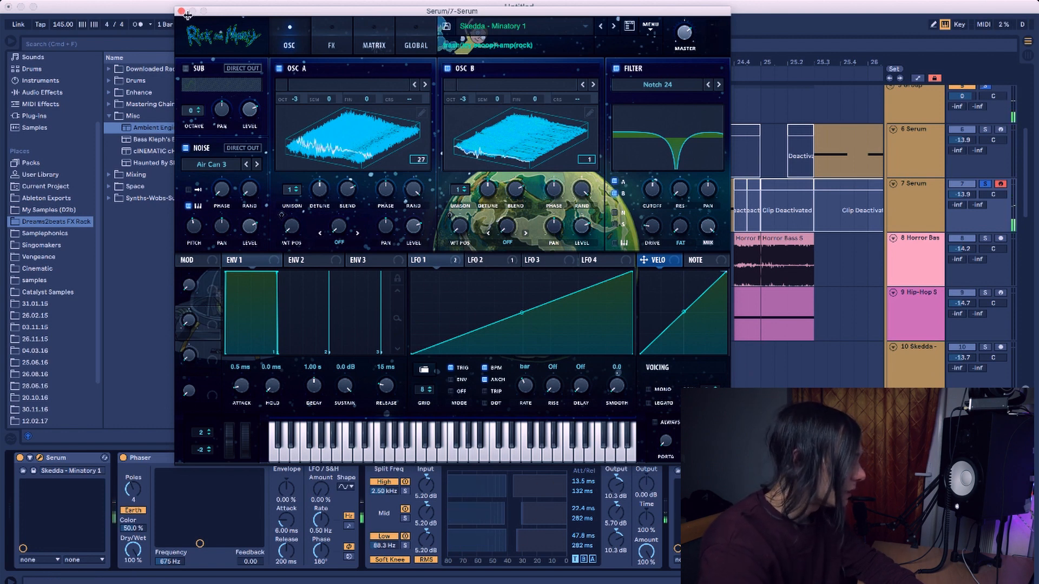
click(331, 38)
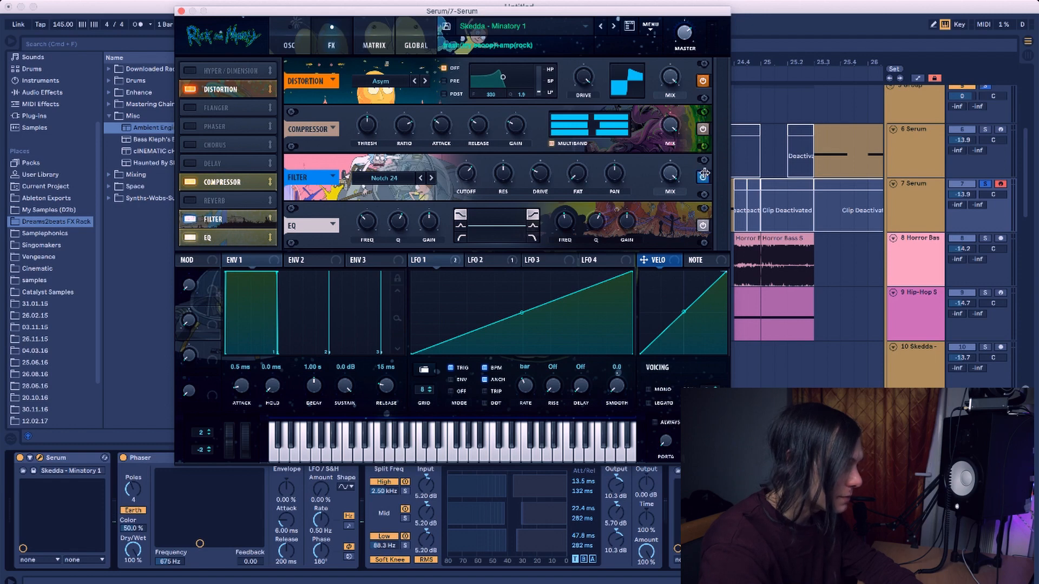
click(180, 11)
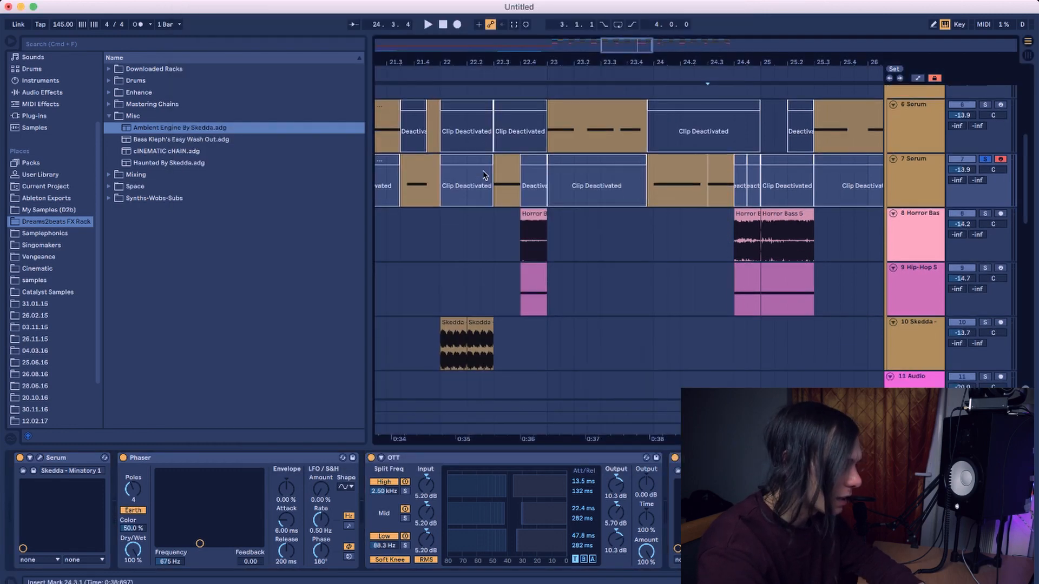
Solo the Skedda track on track 10 and play its clip from 18.4.1
scroll(604, 241, down, 3)
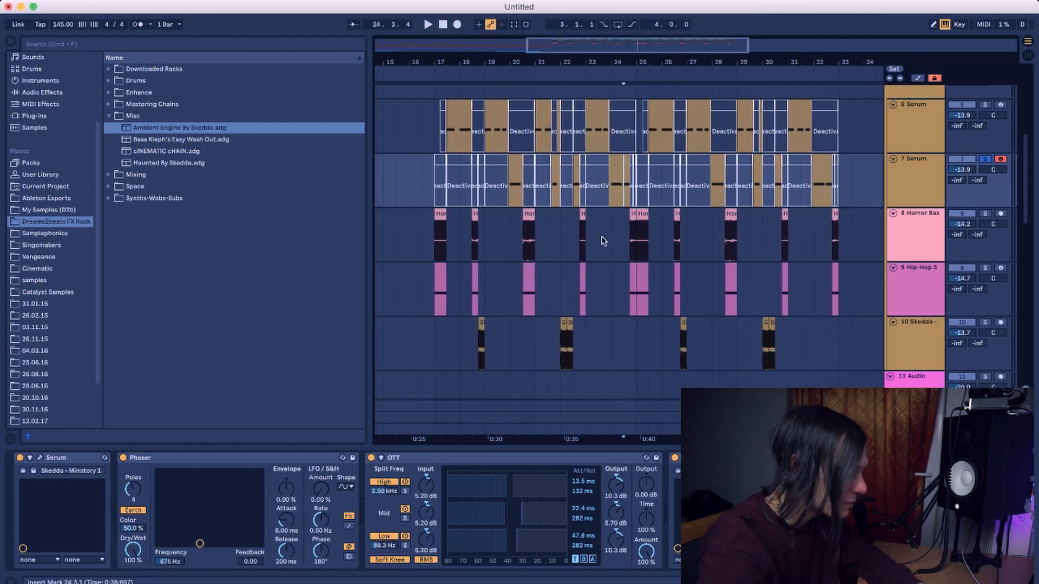
scroll(588, 263, up, 3)
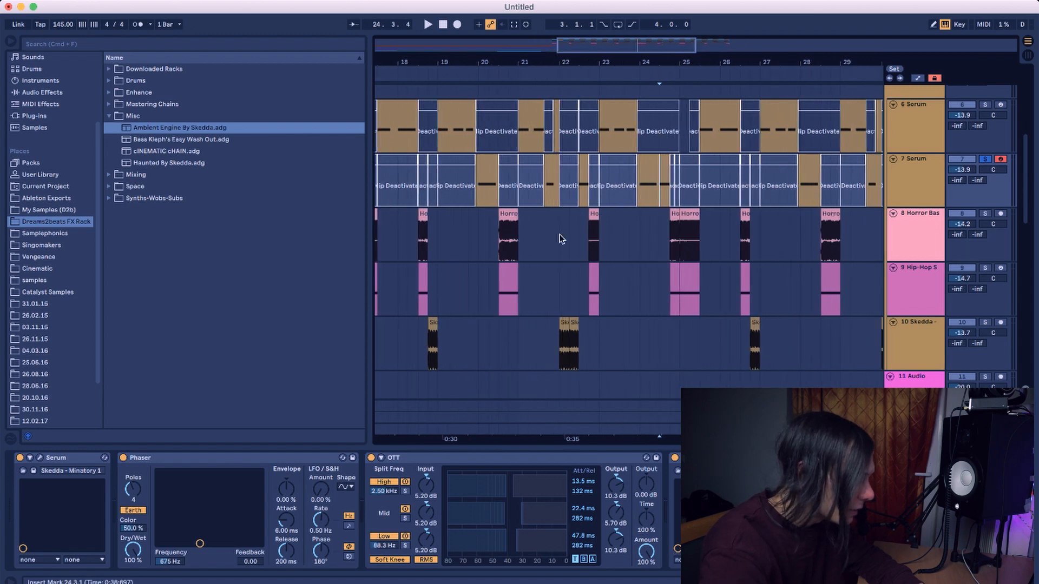
scroll(557, 238, down, 2)
click(441, 328)
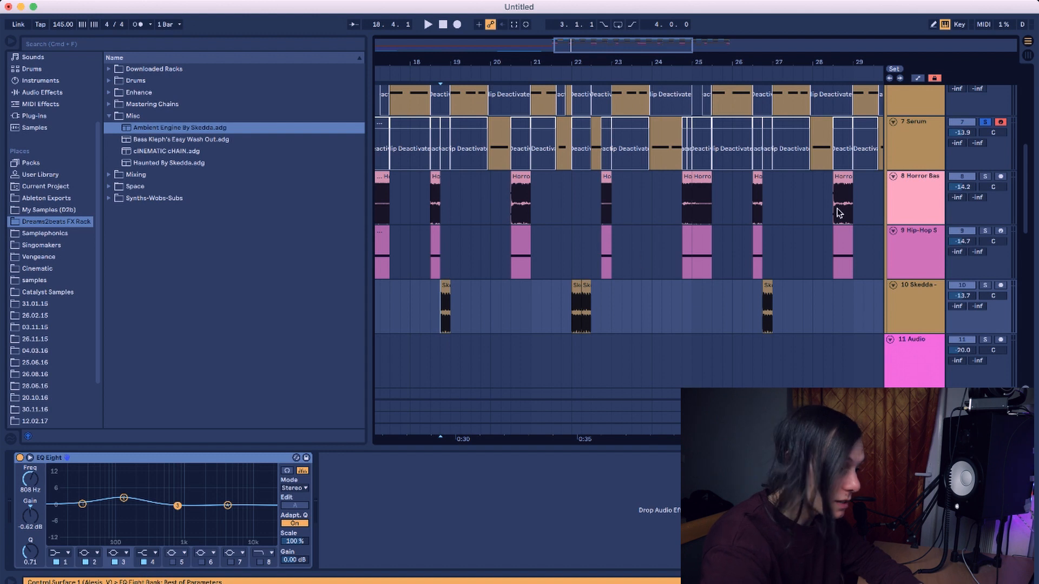
drag(437, 63, 520, 61)
click(986, 286)
click(905, 315)
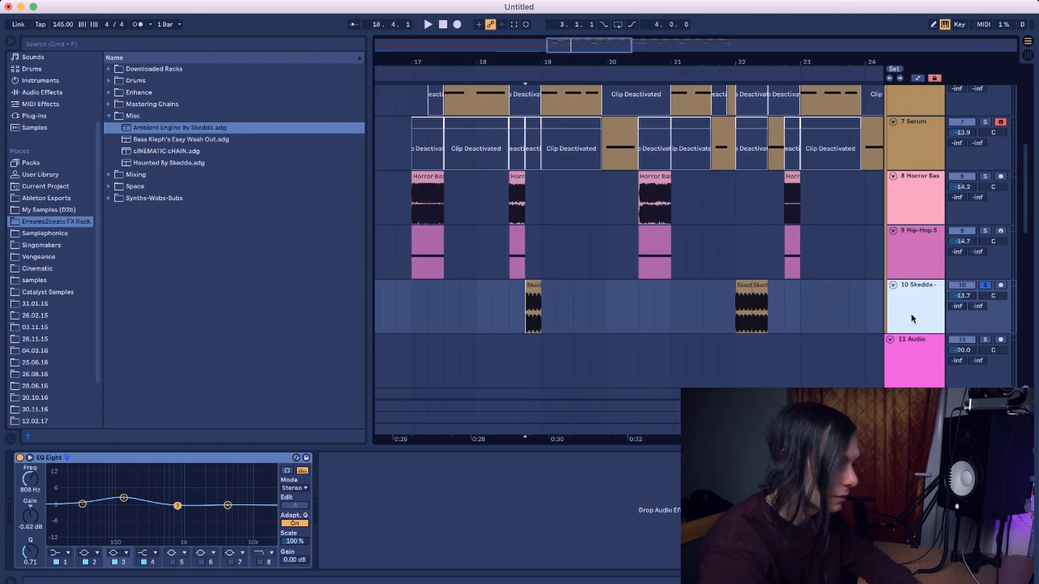
key(space)
key(space)
key(space)
key(space)
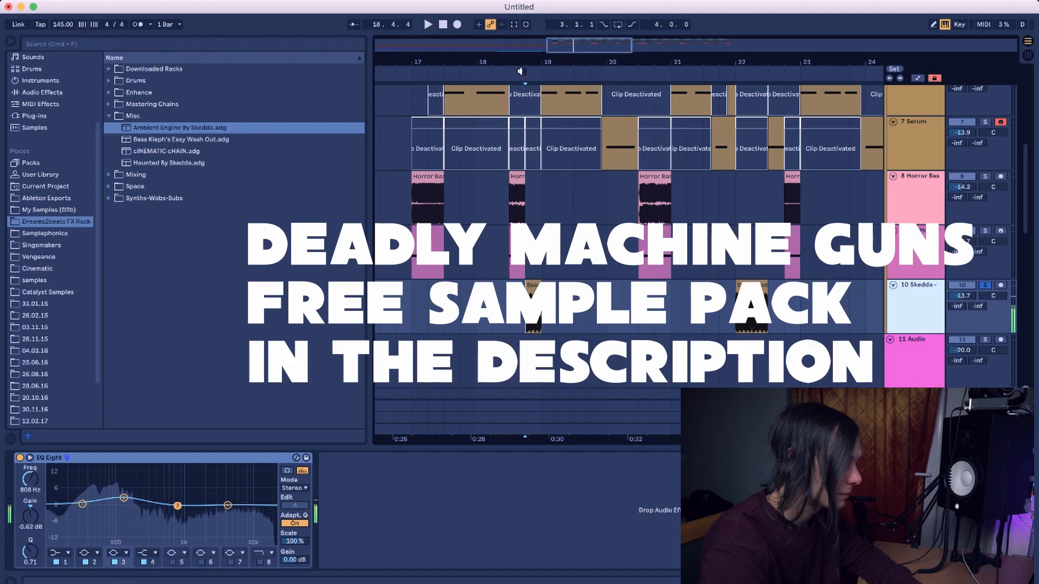
Set band 2 of track 10's EQ Eight to 135 Hz with a gain of 3.60 dB
drag(535, 61, 536, 61)
click(123, 498)
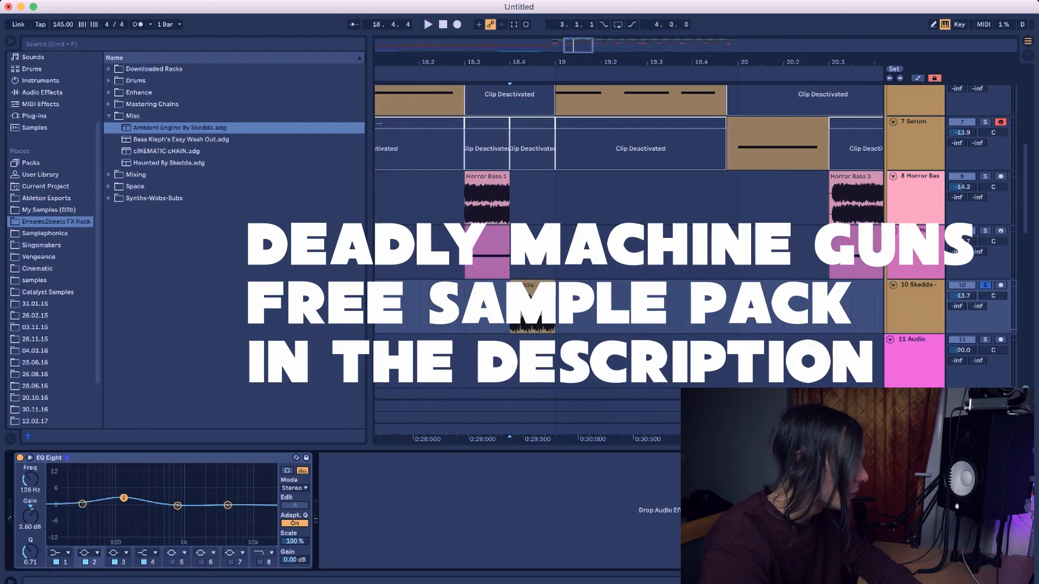
key(space)
drag(124, 501, 125, 496)
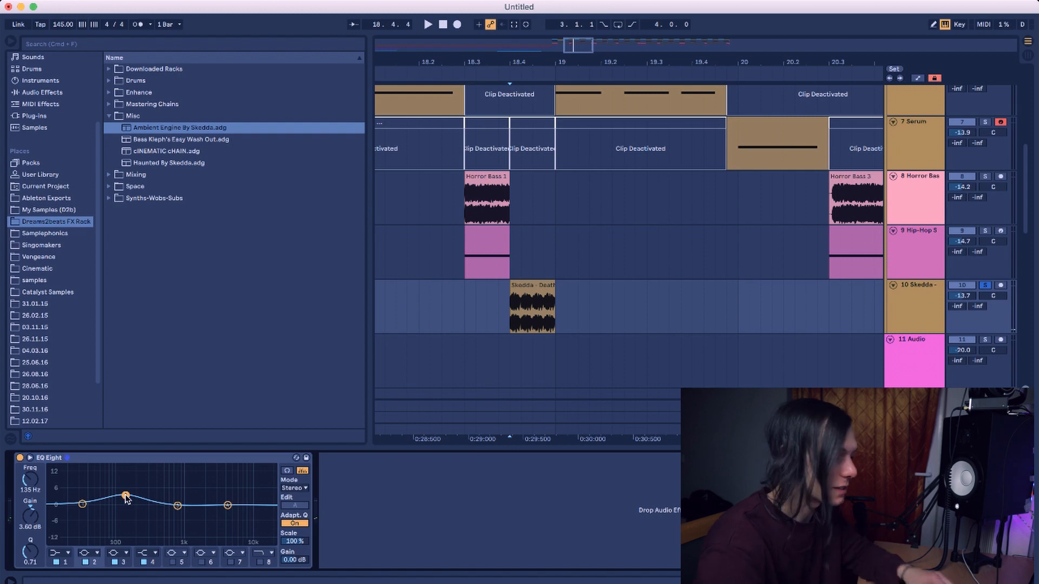
Place the insert marker at 17.1.1 on the Horror Bass track and look over the drum and bass tracks
click(493, 110)
drag(533, 68, 532, 38)
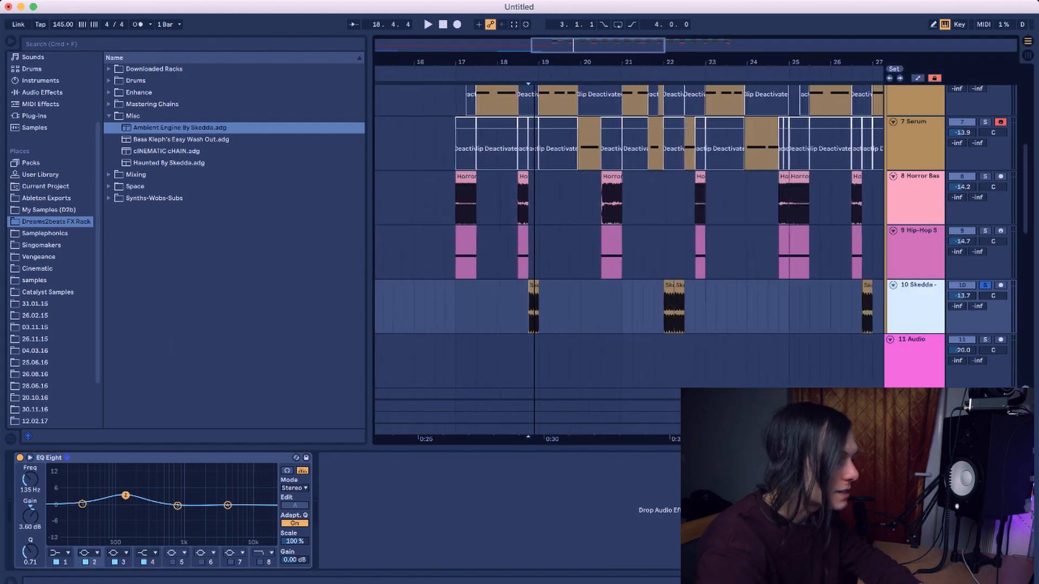
scroll(604, 194, up, 10)
scroll(604, 193, down, 5)
scroll(604, 194, right, 2)
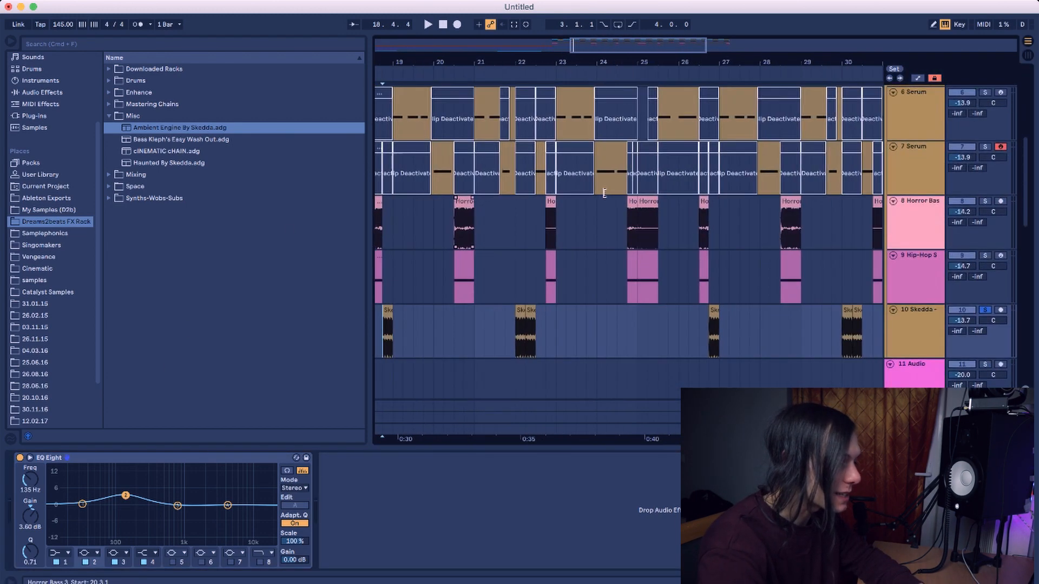
mouse_move(615, 68)
mouse_down()
mouse_move(615, 33)
mouse_move(615, 71)
mouse_up()
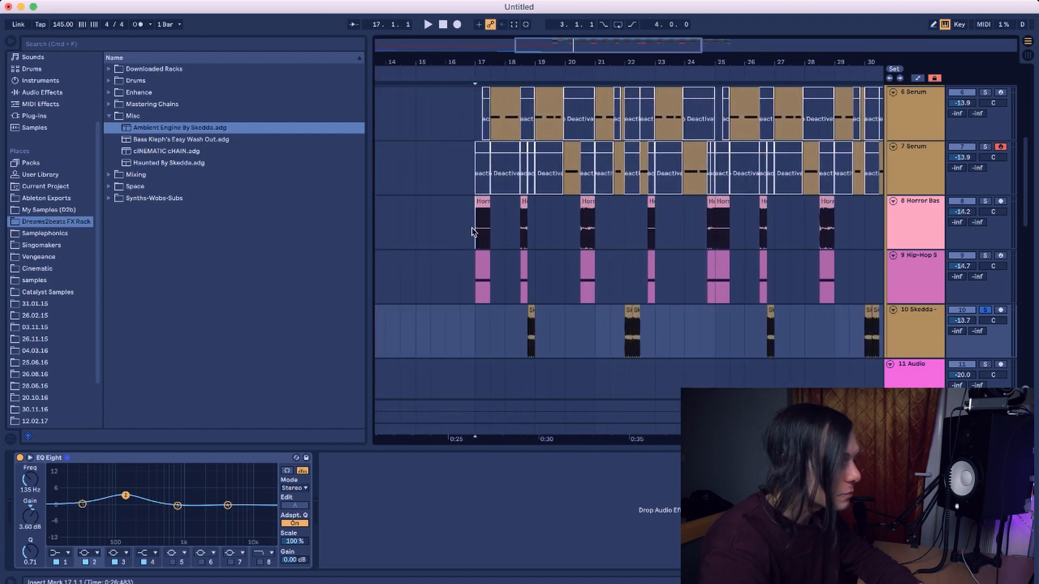
scroll(505, 89, up, 10)
scroll(505, 89, left, 1)
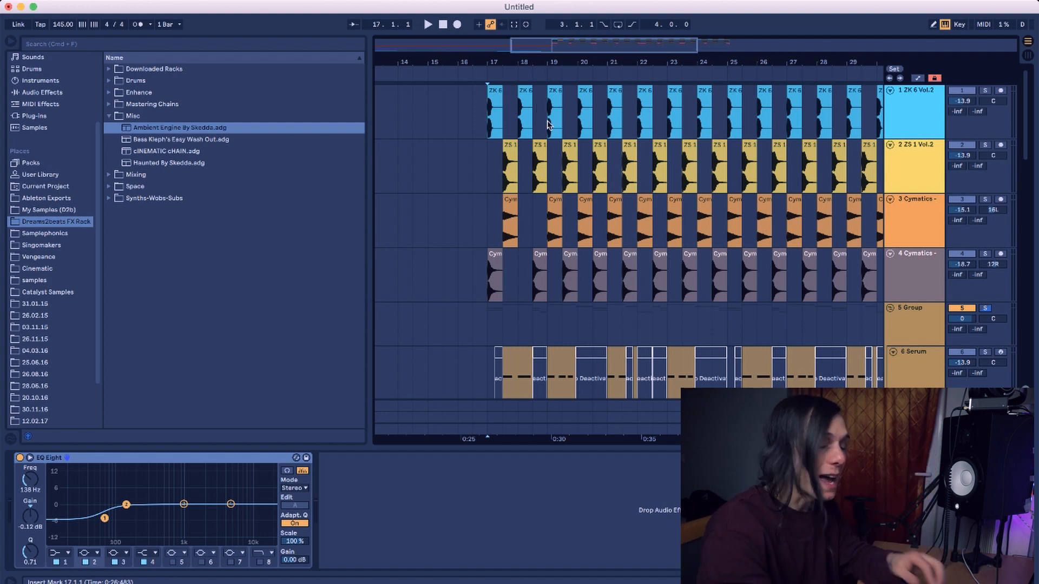
scroll(557, 156, down, 10)
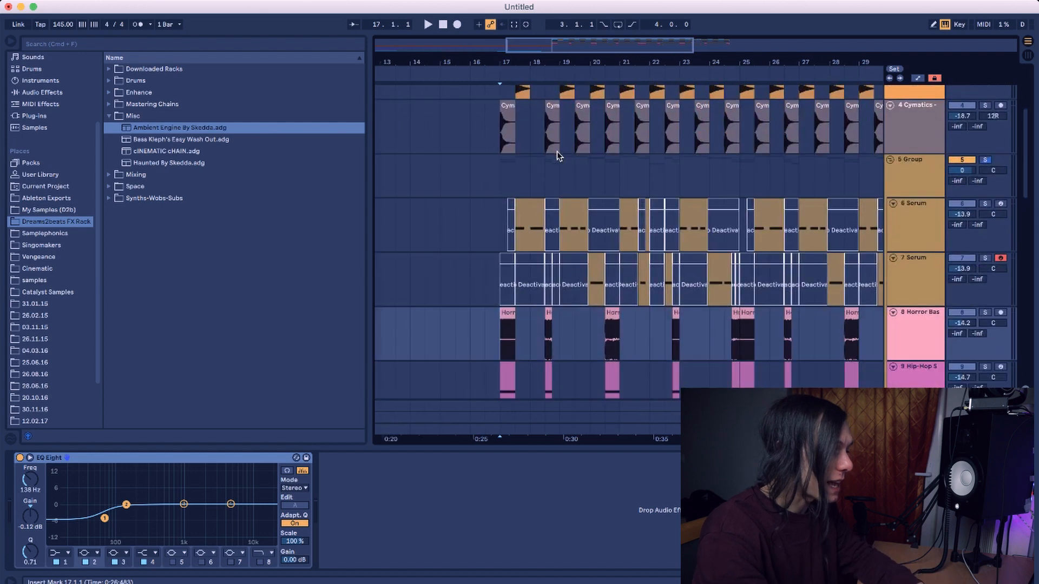
Show the devices of the Skedda track at 18.4.1 and the Hip-Hop Sub Bass track at 17.1.1
click(580, 292)
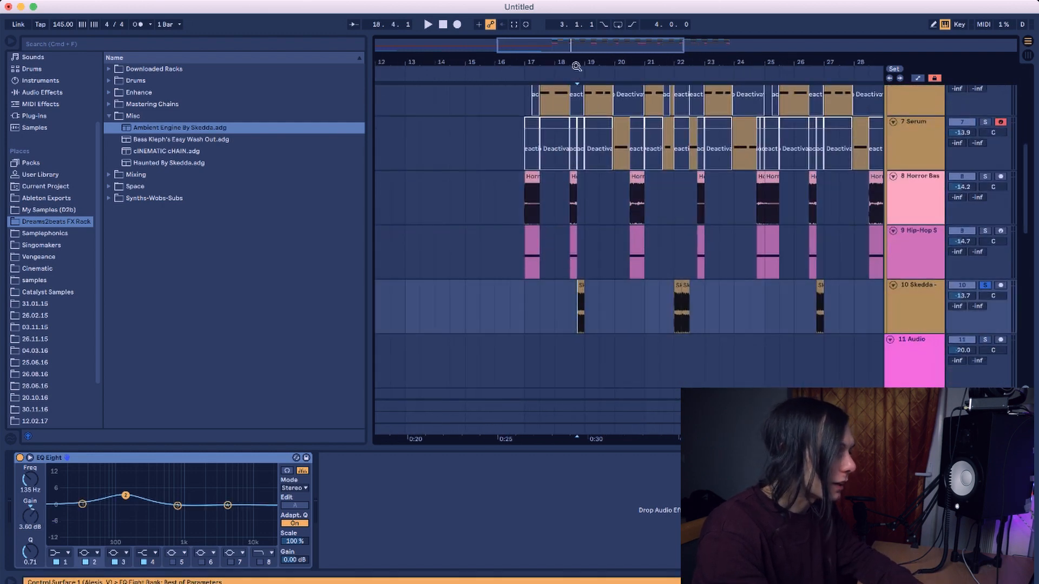
drag(576, 66, 576, 64)
click(473, 268)
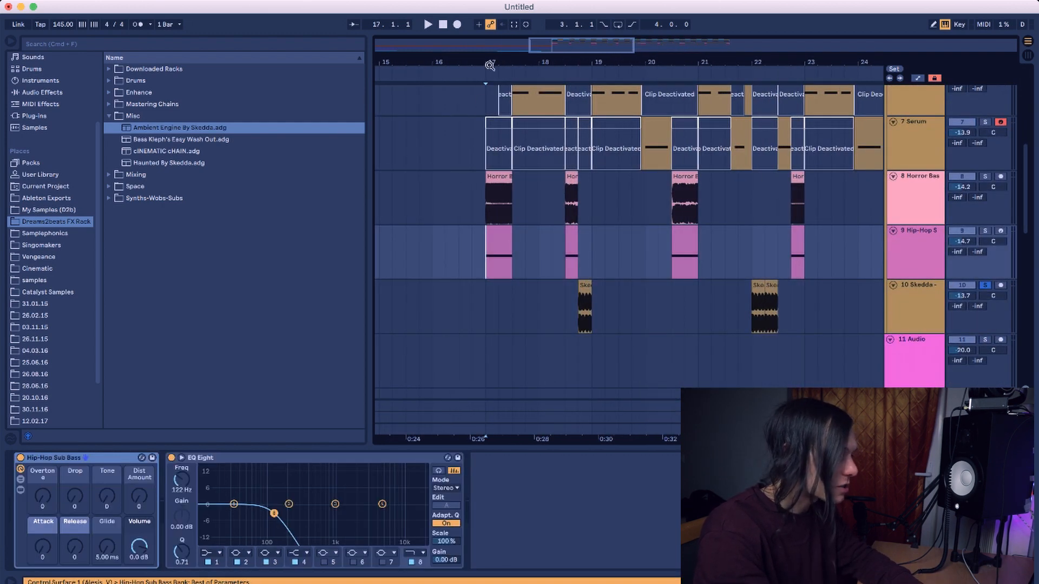
drag(490, 66, 493, 58)
Solo the Horror Bass track on track 8 and play its first clip from 16.4.3
click(472, 195)
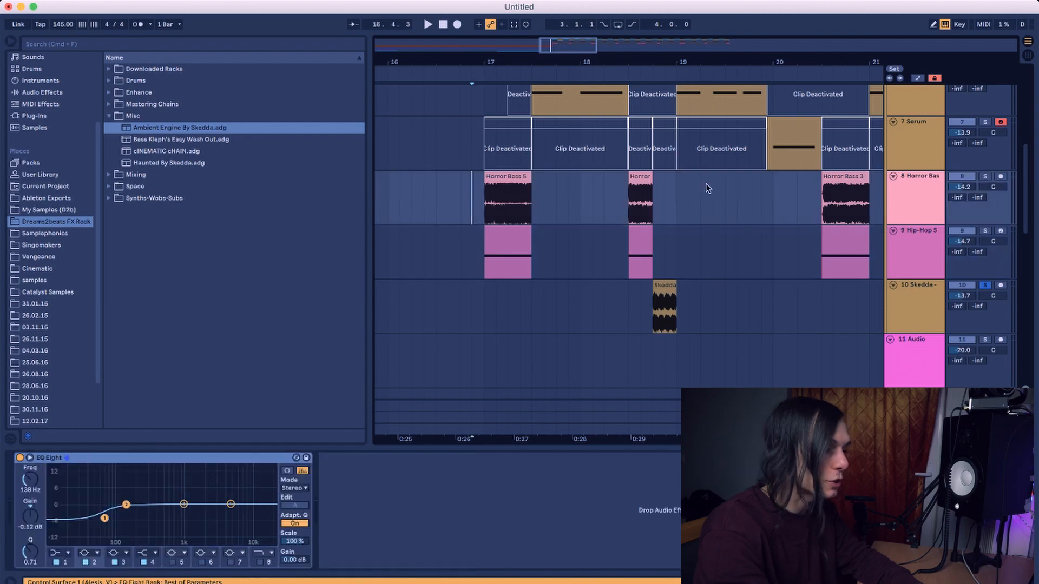
click(984, 178)
key(space)
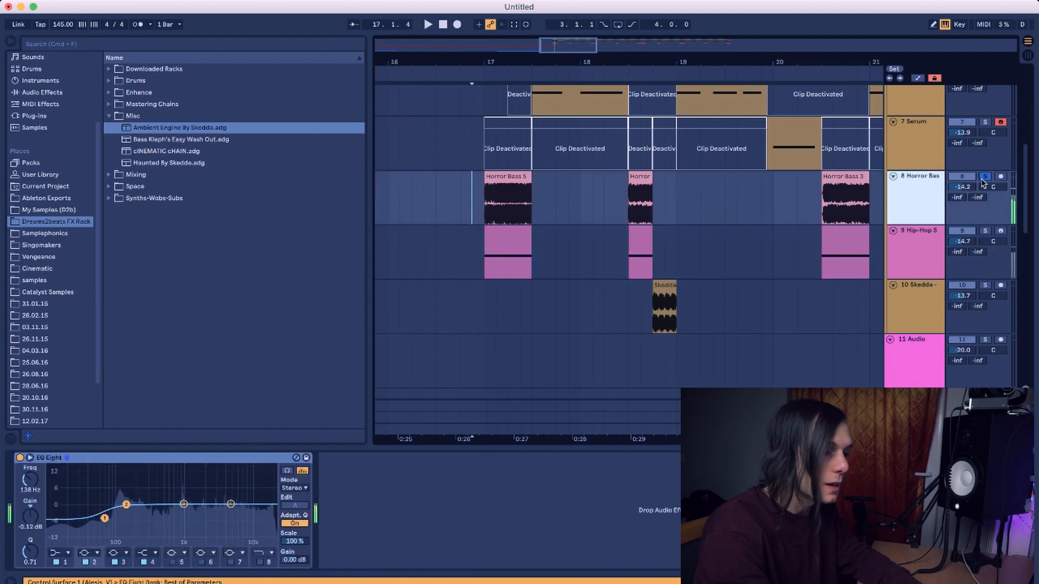
drag(595, 64, 596, 63)
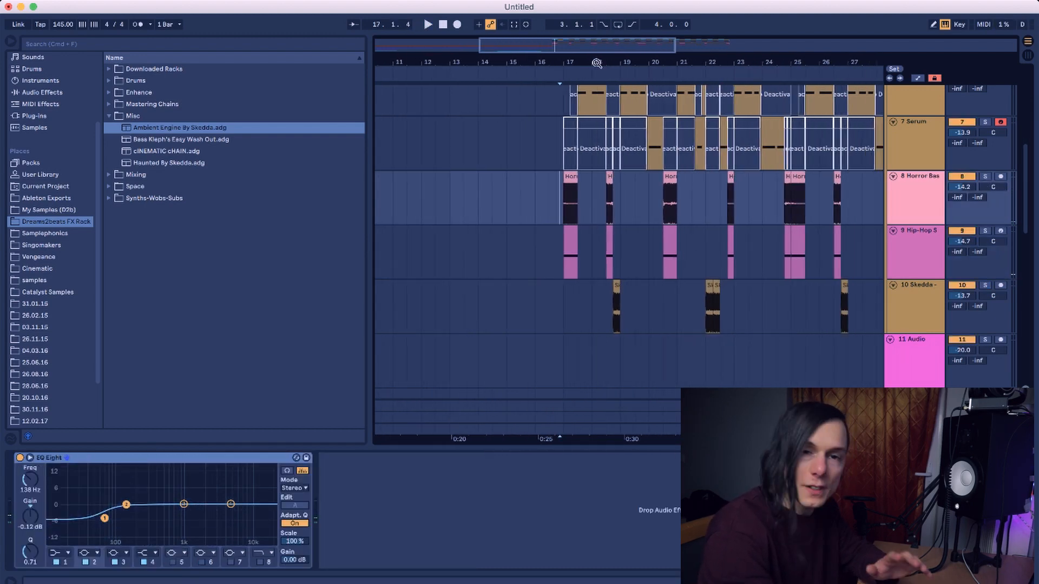